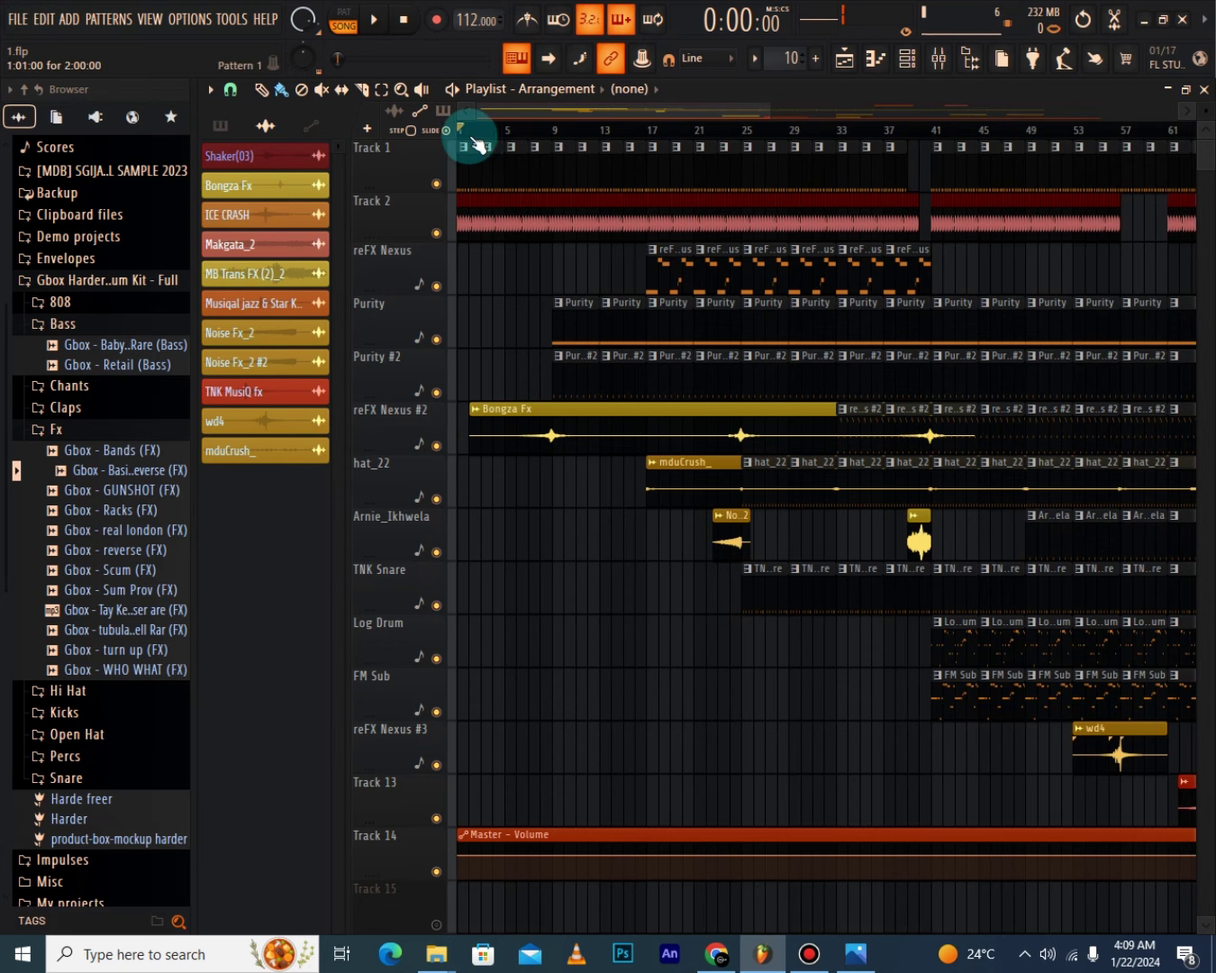
Examine the whole playlist arrangement from bar 1 to the end of the song.
{"action": "left_click_drag", "start_coordinate": [475, 142], "coordinate": [714, 154]}
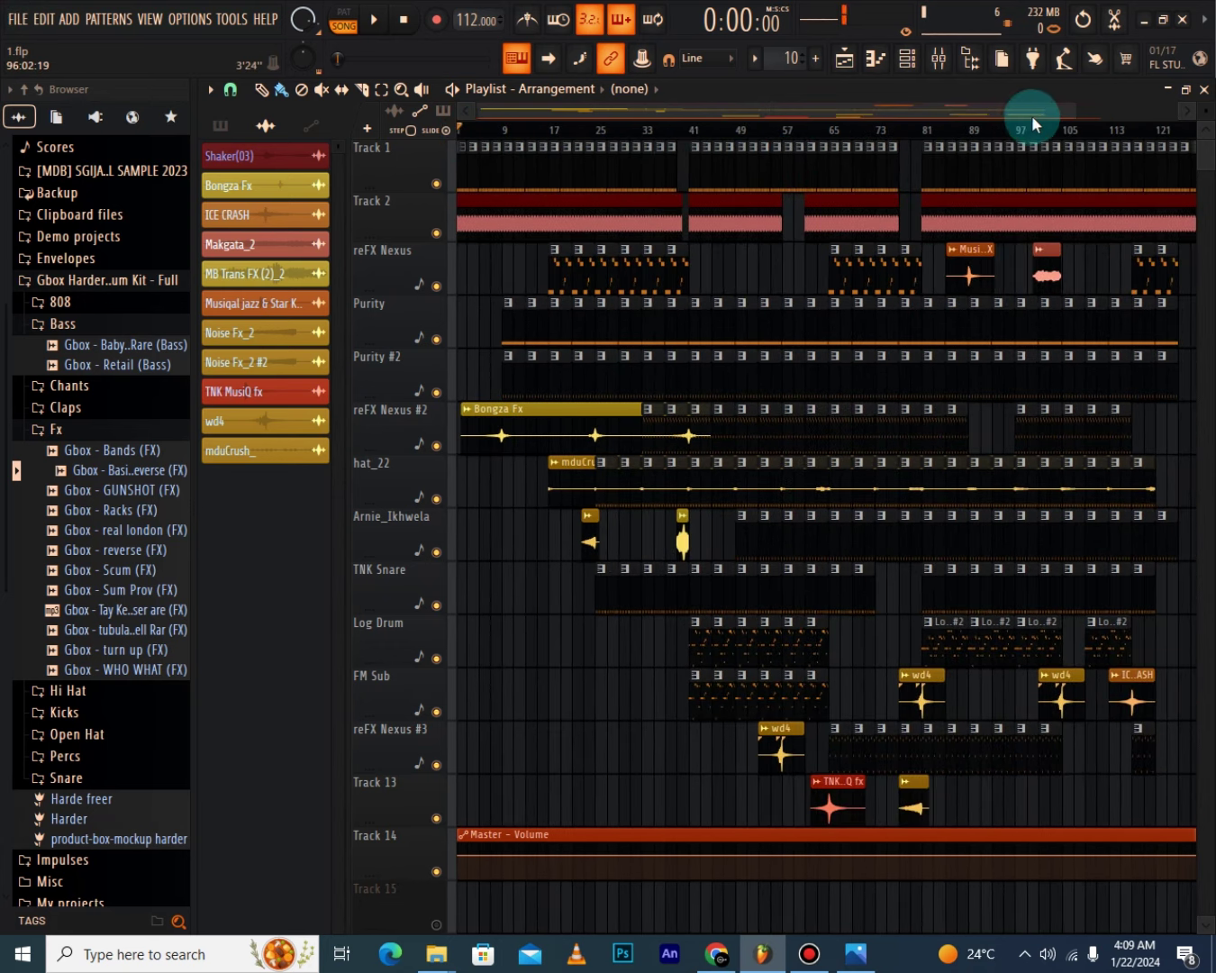
{"action": "left_click_drag", "start_coordinate": [1075, 108], "coordinate": [1205, 125]}
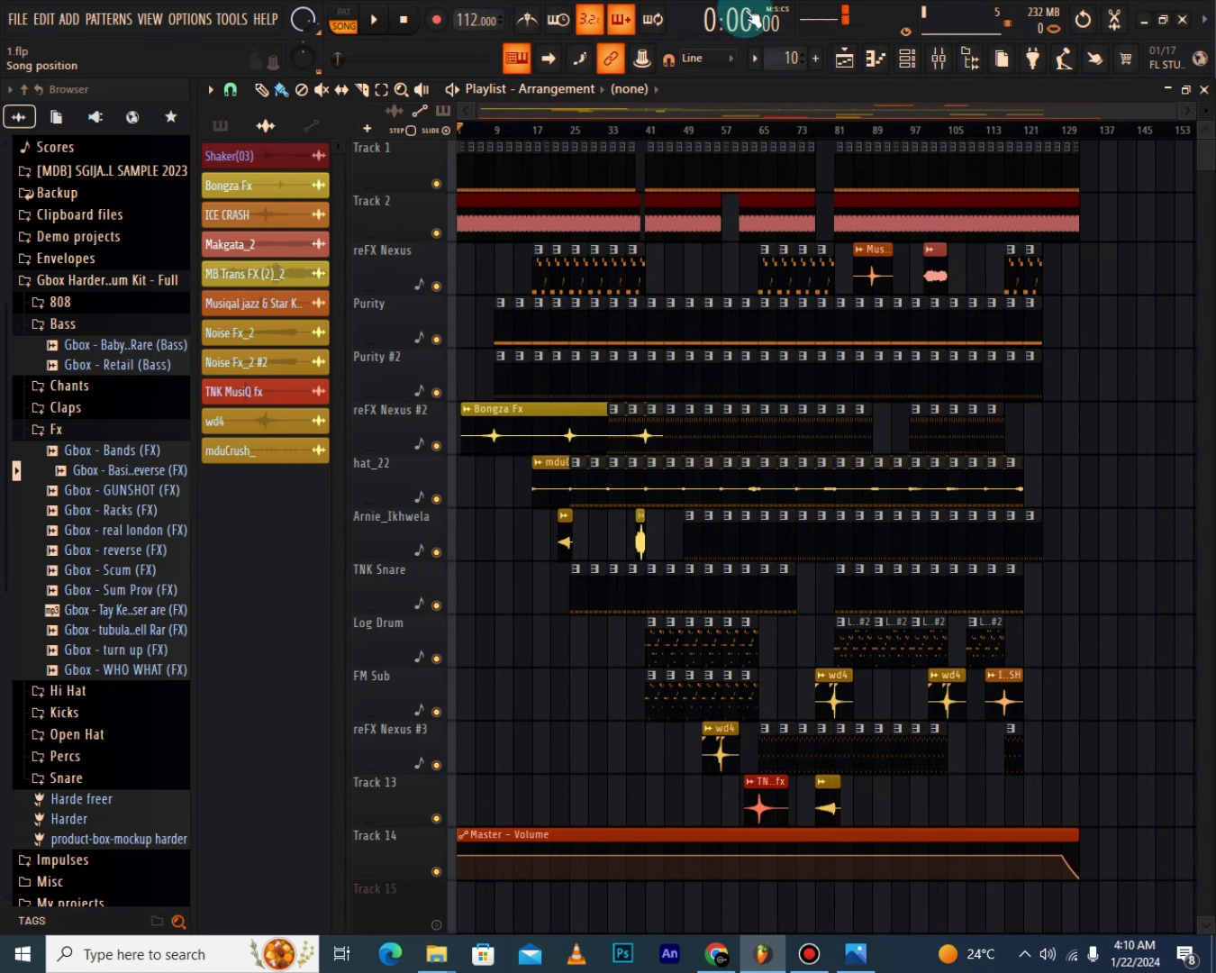
{"action": "scroll", "coordinate": [1082, 129], "scroll_direction": "up", "scroll_amount": 3}
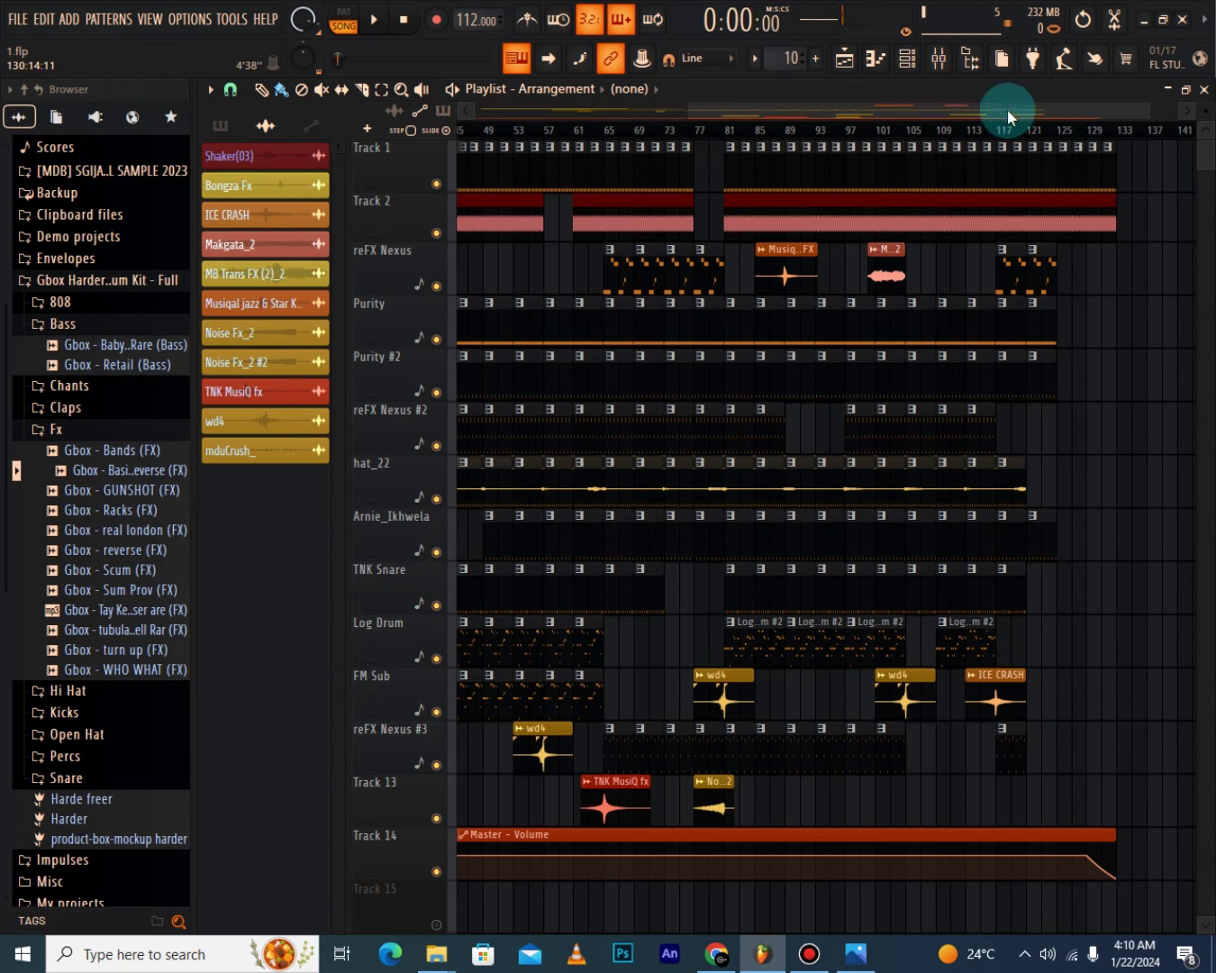
{"action": "scroll", "coordinate": [1113, 131], "scroll_direction": "up", "scroll_amount": 3}
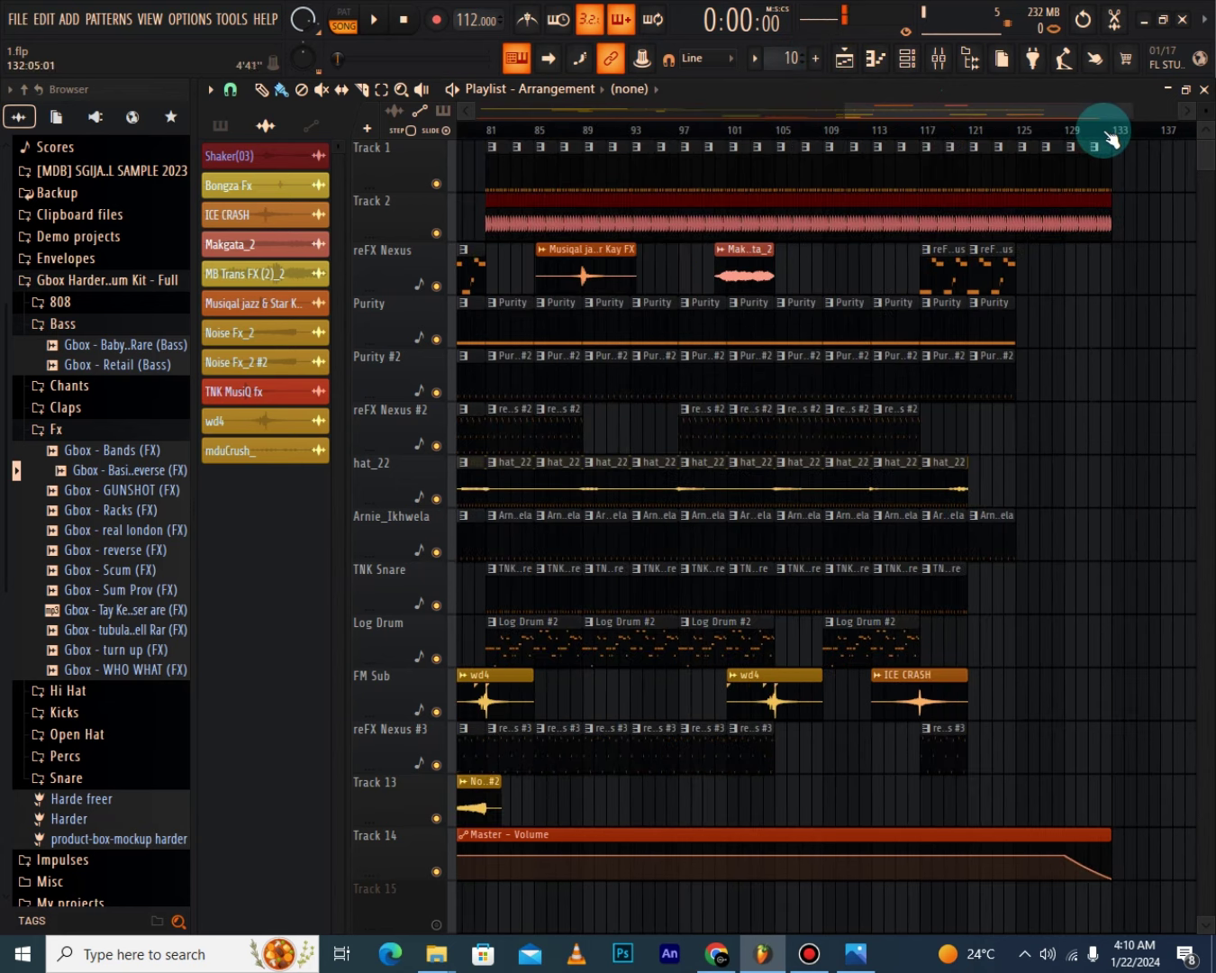
Move the song position to about bar 131 and examine the closing section around the Master - Volume fade-out.
{"action": "left_click", "coordinate": [1087, 130]}
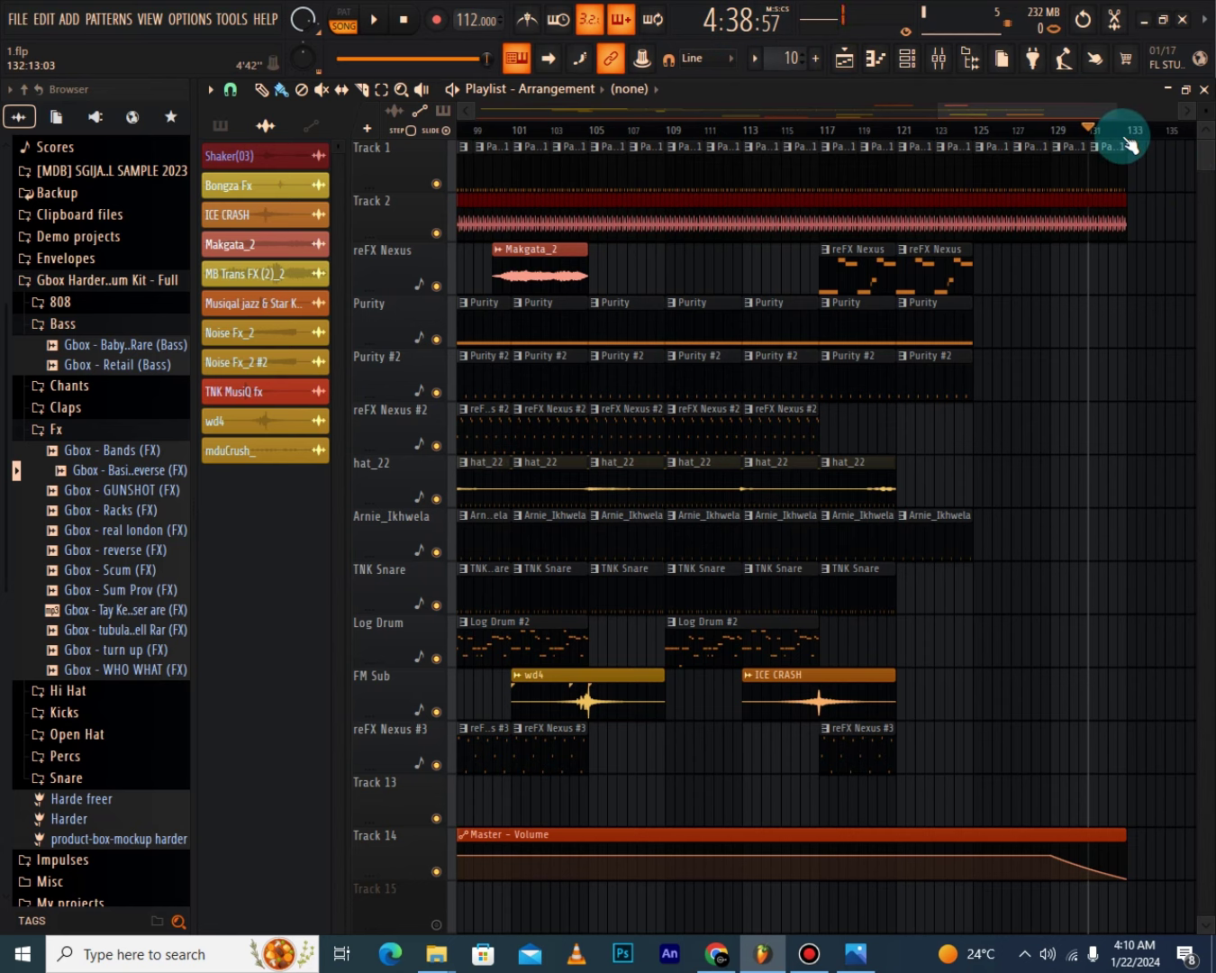
{"action": "left_click", "coordinate": [1126, 135]}
{"action": "left_click_drag", "start_coordinate": [1129, 140], "coordinate": [1092, 151]}
{"action": "scroll", "coordinate": [991, 137], "scroll_direction": "down", "scroll_amount": 3}
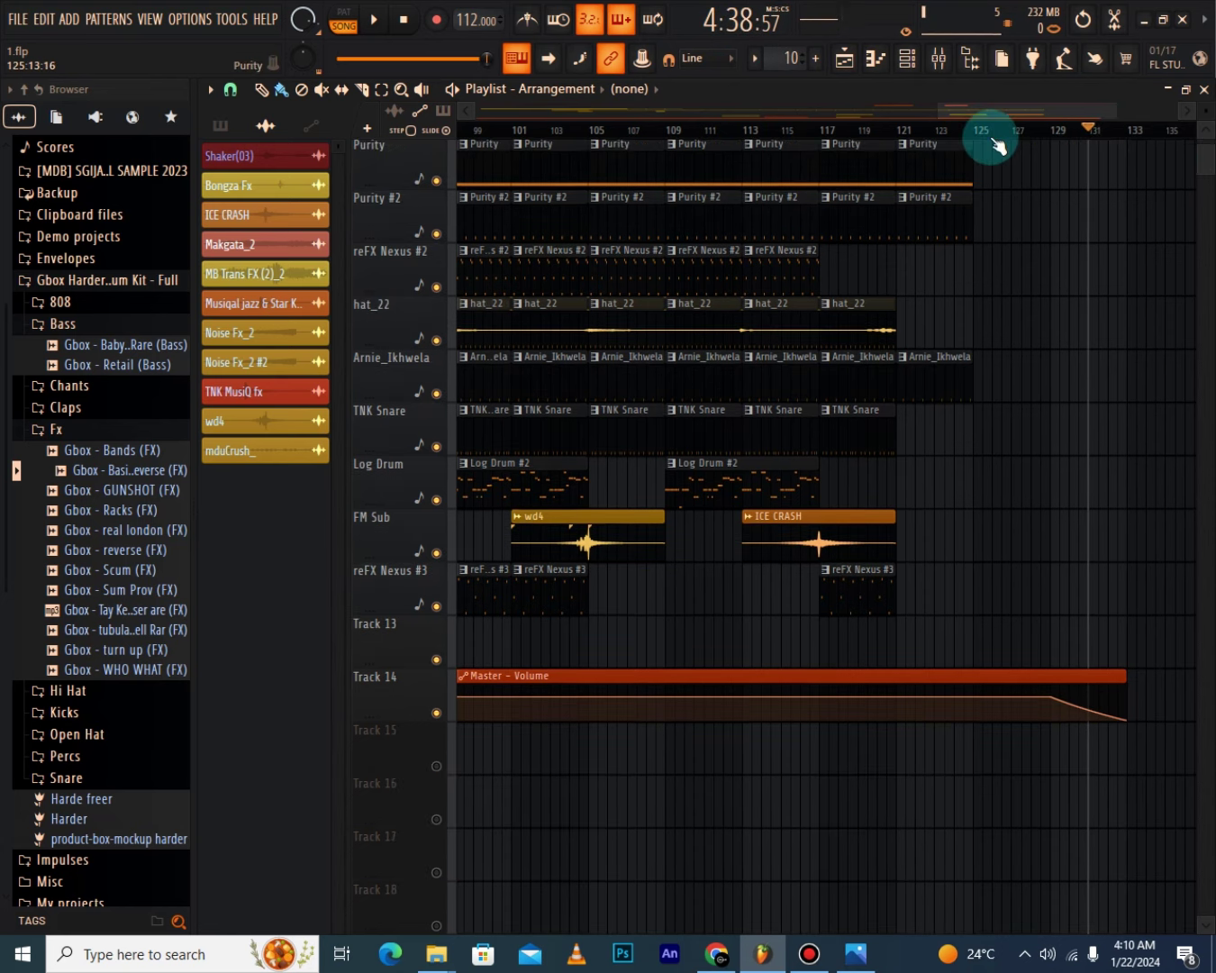
{"action": "scroll", "coordinate": [999, 133], "scroll_direction": "down", "scroll_amount": 1}
{"action": "scroll", "coordinate": [994, 130], "scroll_direction": "down", "scroll_amount": 4}
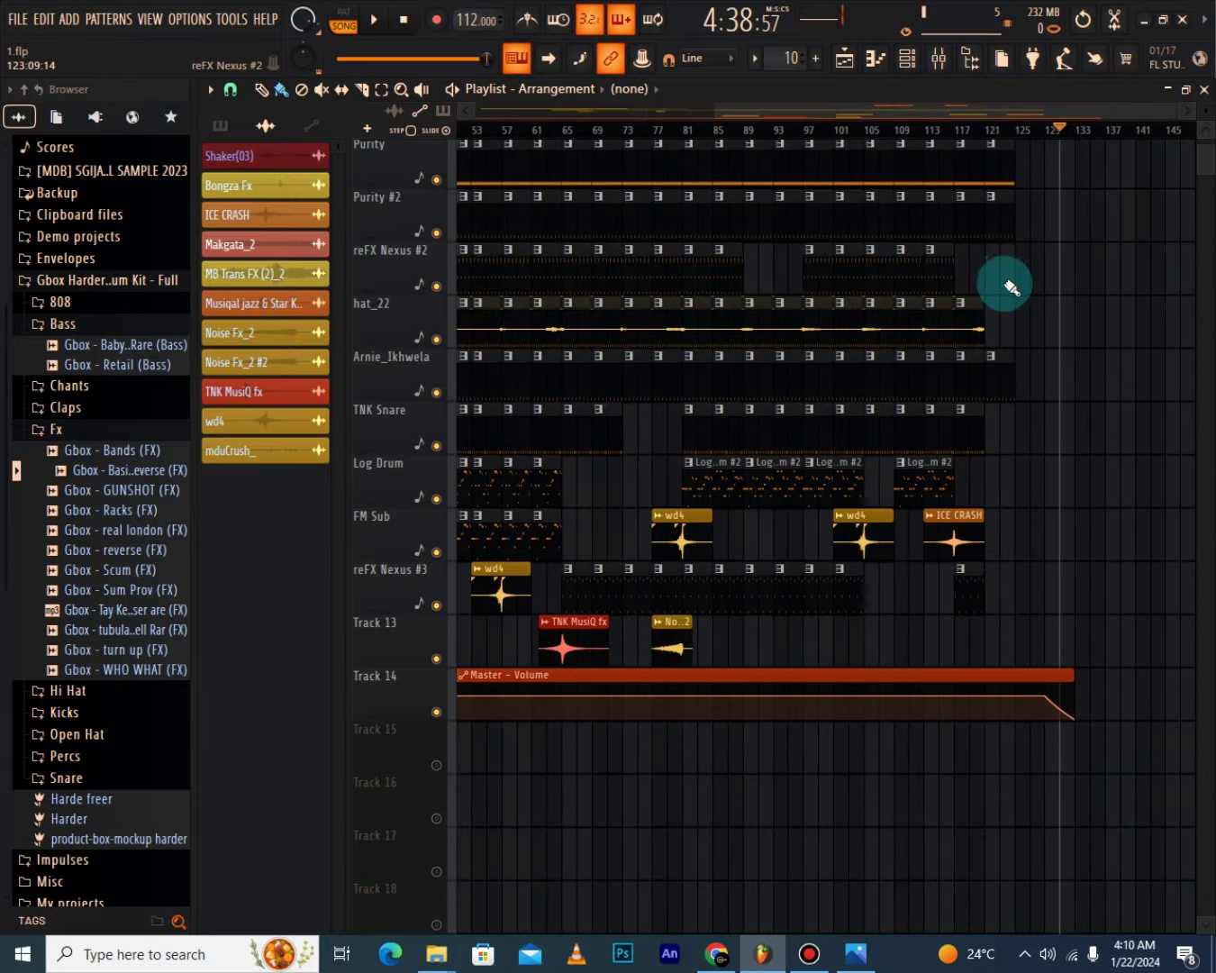
{"action": "scroll", "coordinate": [1007, 282], "scroll_direction": "up", "scroll_amount": 3}
Return the song position to bar 1, play the opening bars of the intro, and stop playback.
{"action": "left_click_drag", "start_coordinate": [897, 110], "coordinate": [448, 98]}
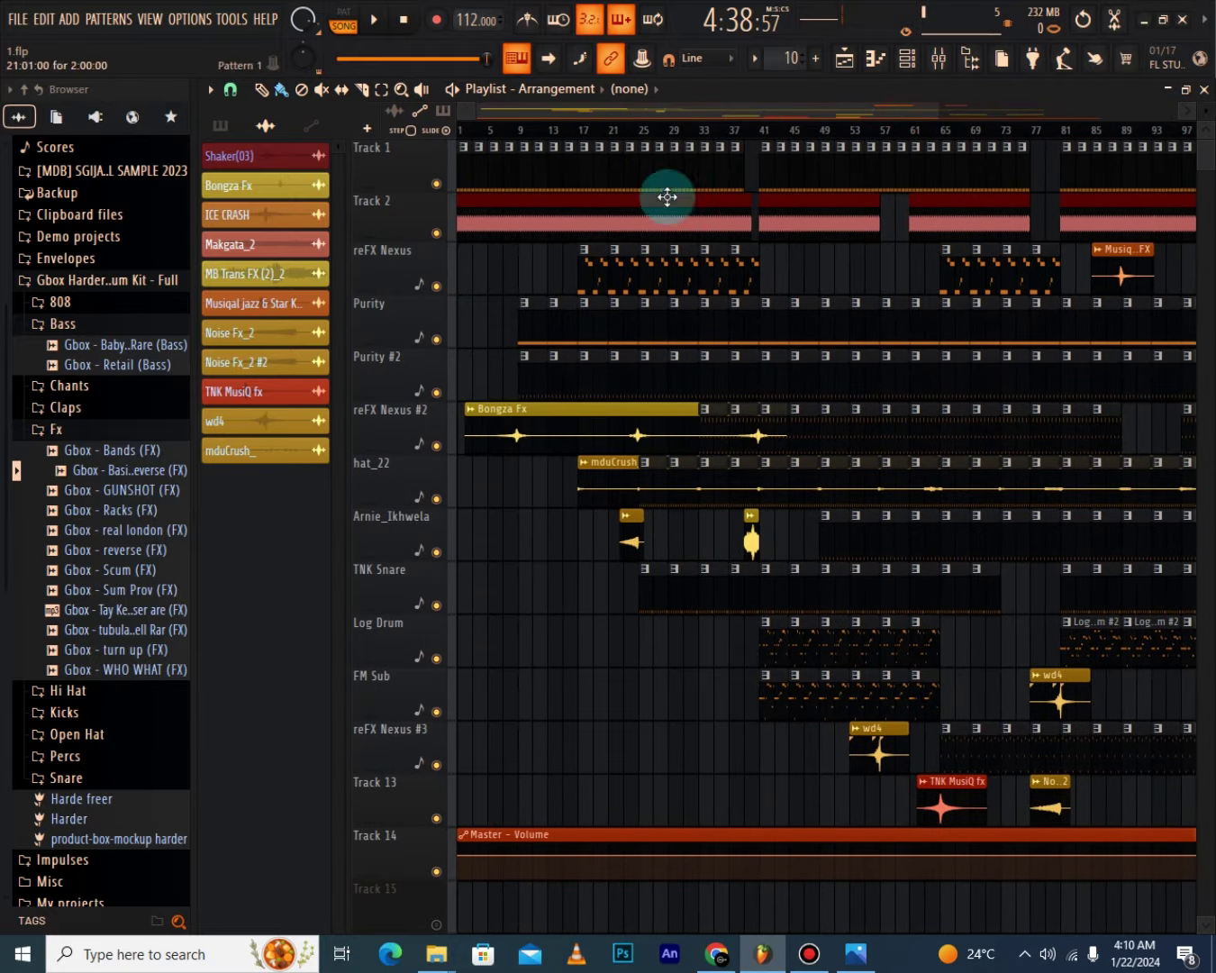
{"action": "left_click", "coordinate": [461, 131]}
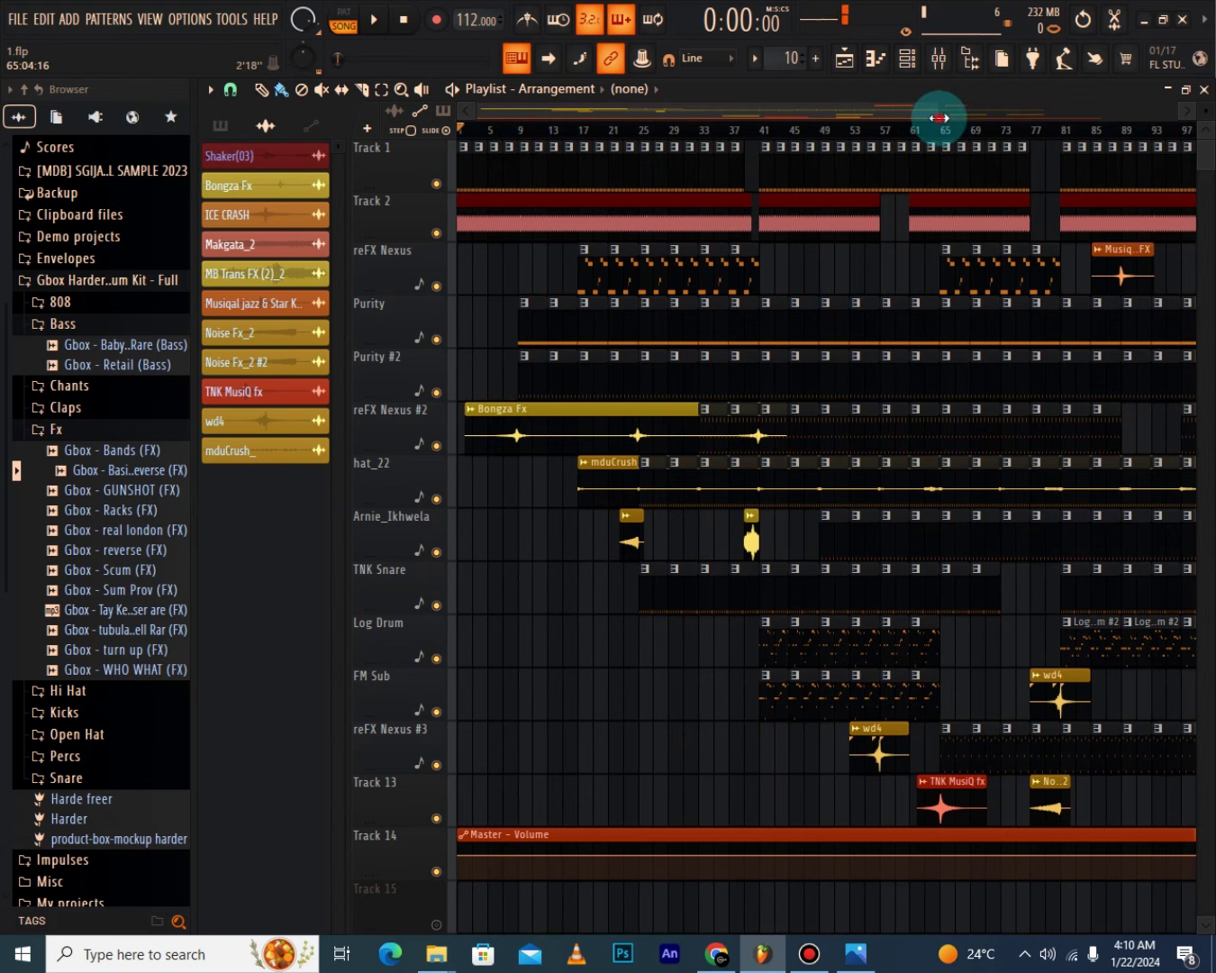
{"action": "left_click_drag", "start_coordinate": [940, 117], "coordinate": [576, 134]}
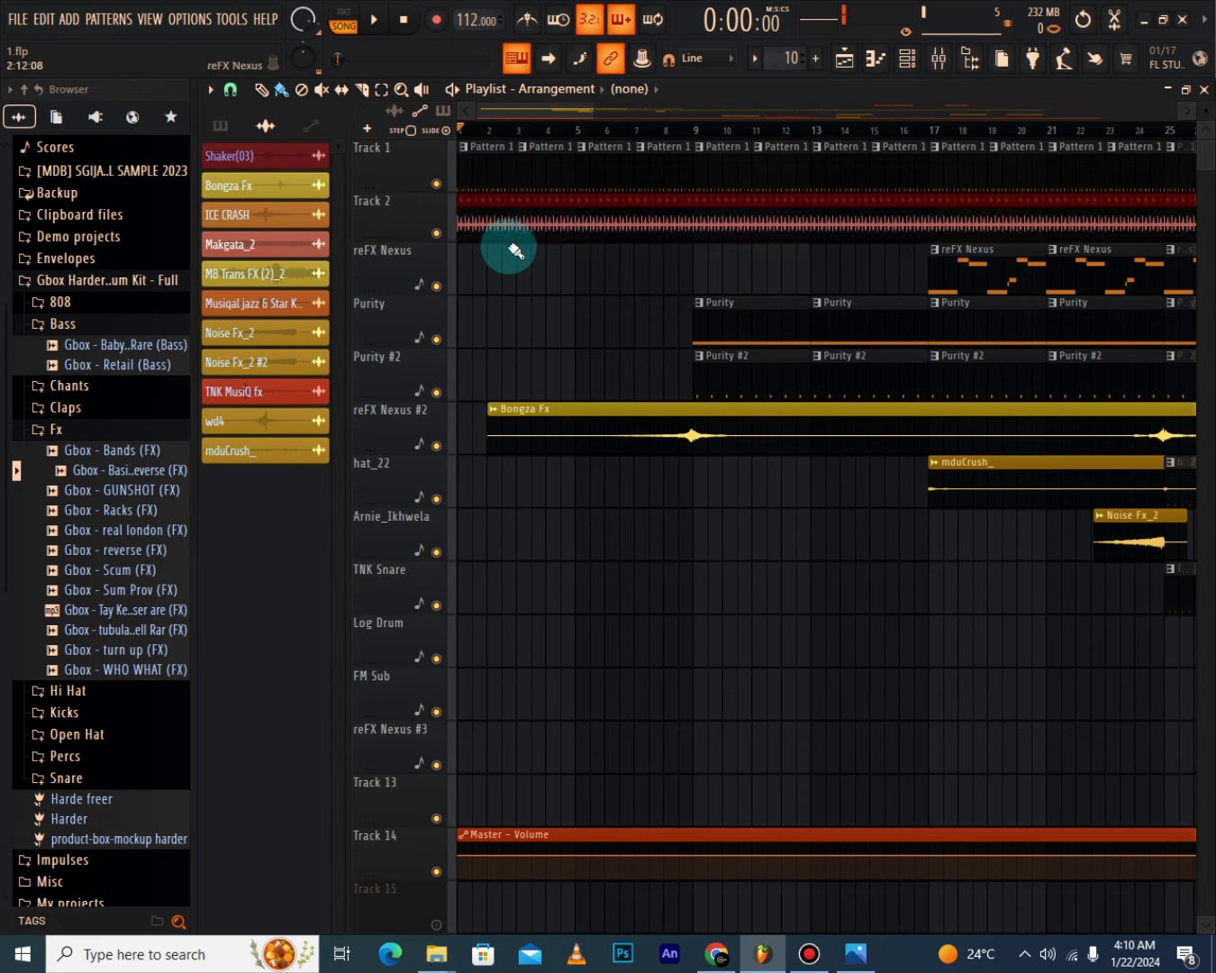
{"action": "key", "text": "space"}
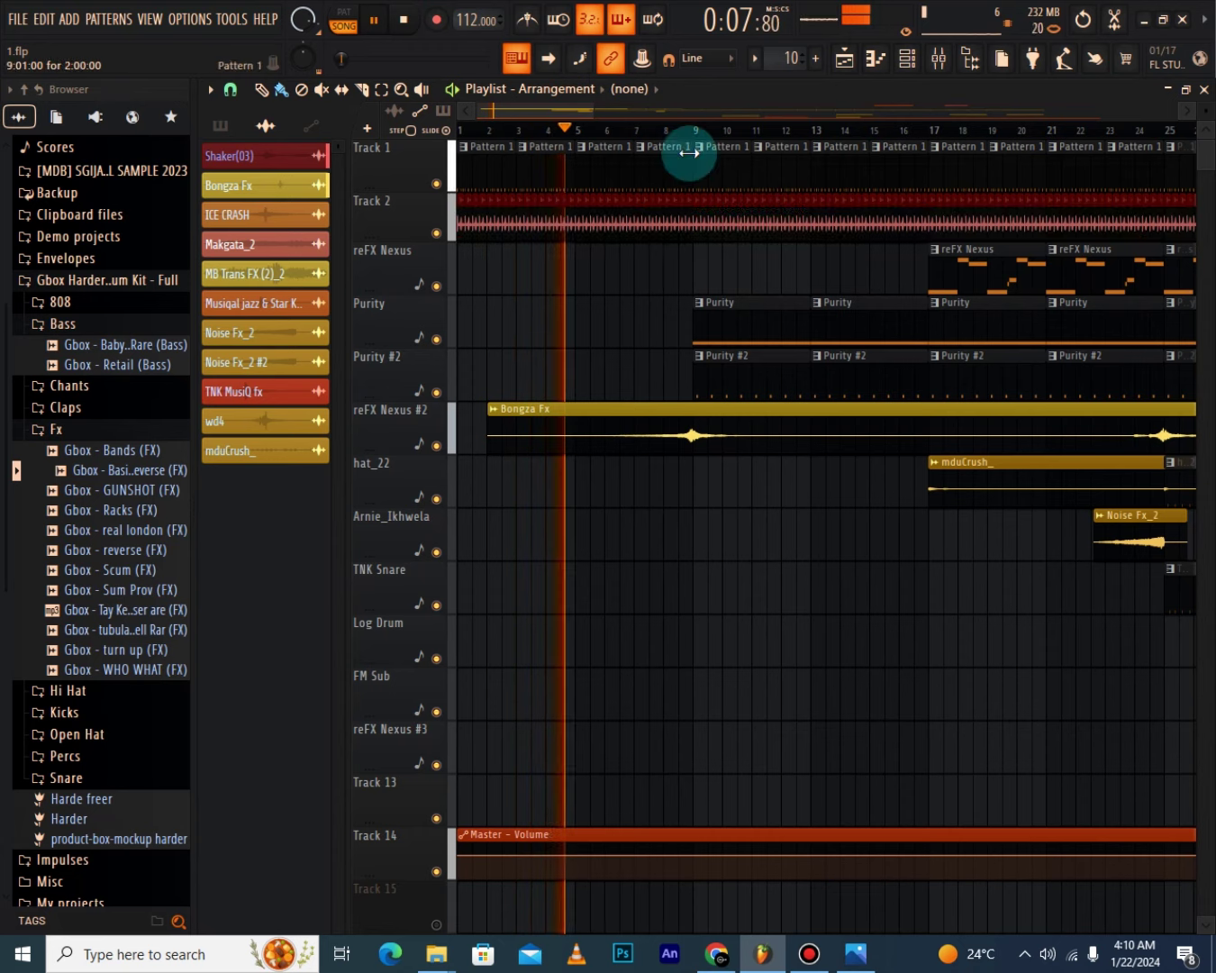
{"action": "scroll", "coordinate": [684, 145], "scroll_direction": "up", "scroll_amount": 3}
{"action": "key", "text": "space"}
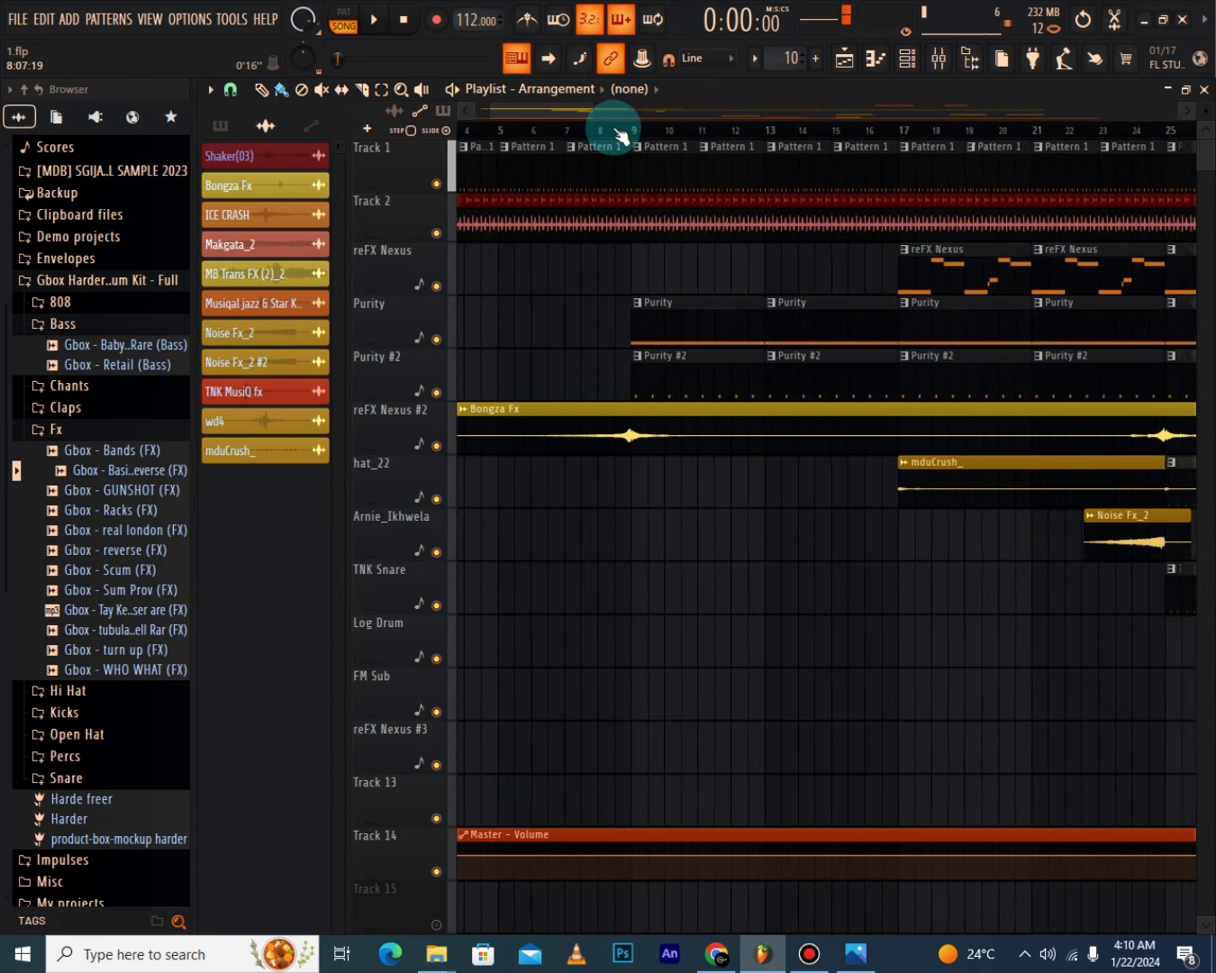
Set the song position midway between bars 7 and 8 and audition the Bongza Fx build-up towards bar 9.
{"action": "left_click", "coordinate": [577, 127]}
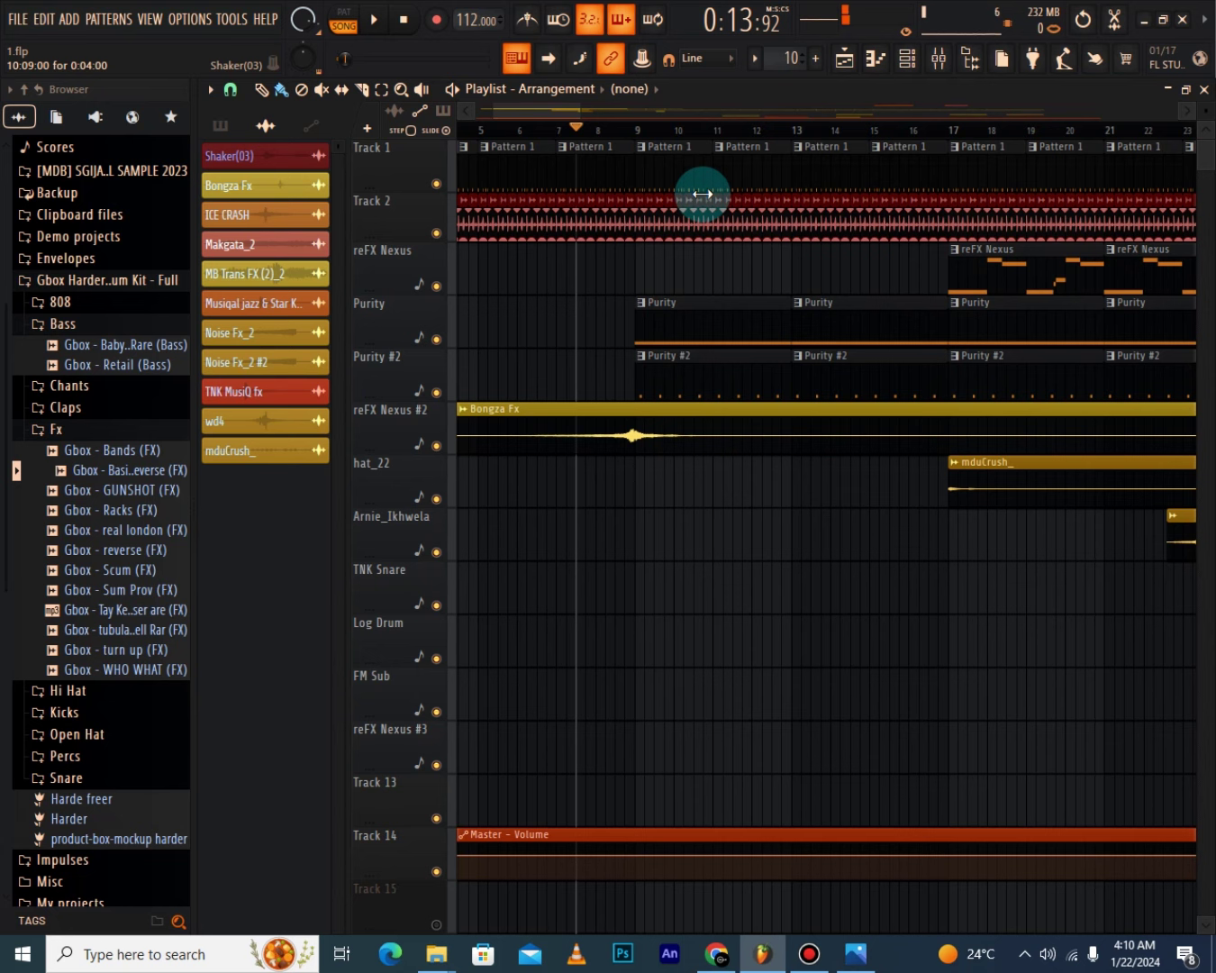
{"action": "key", "text": "space"}
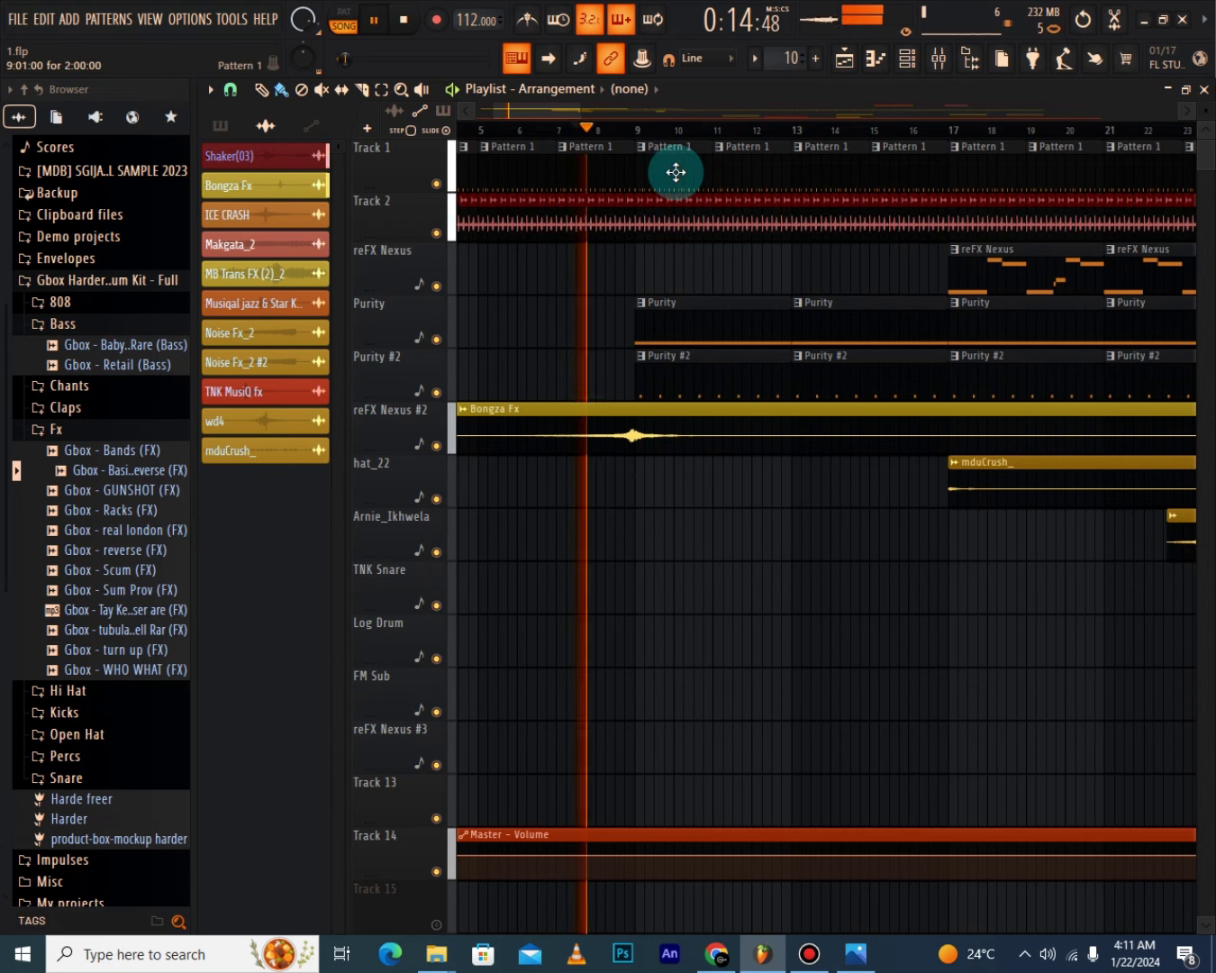
{"action": "key", "text": "space"}
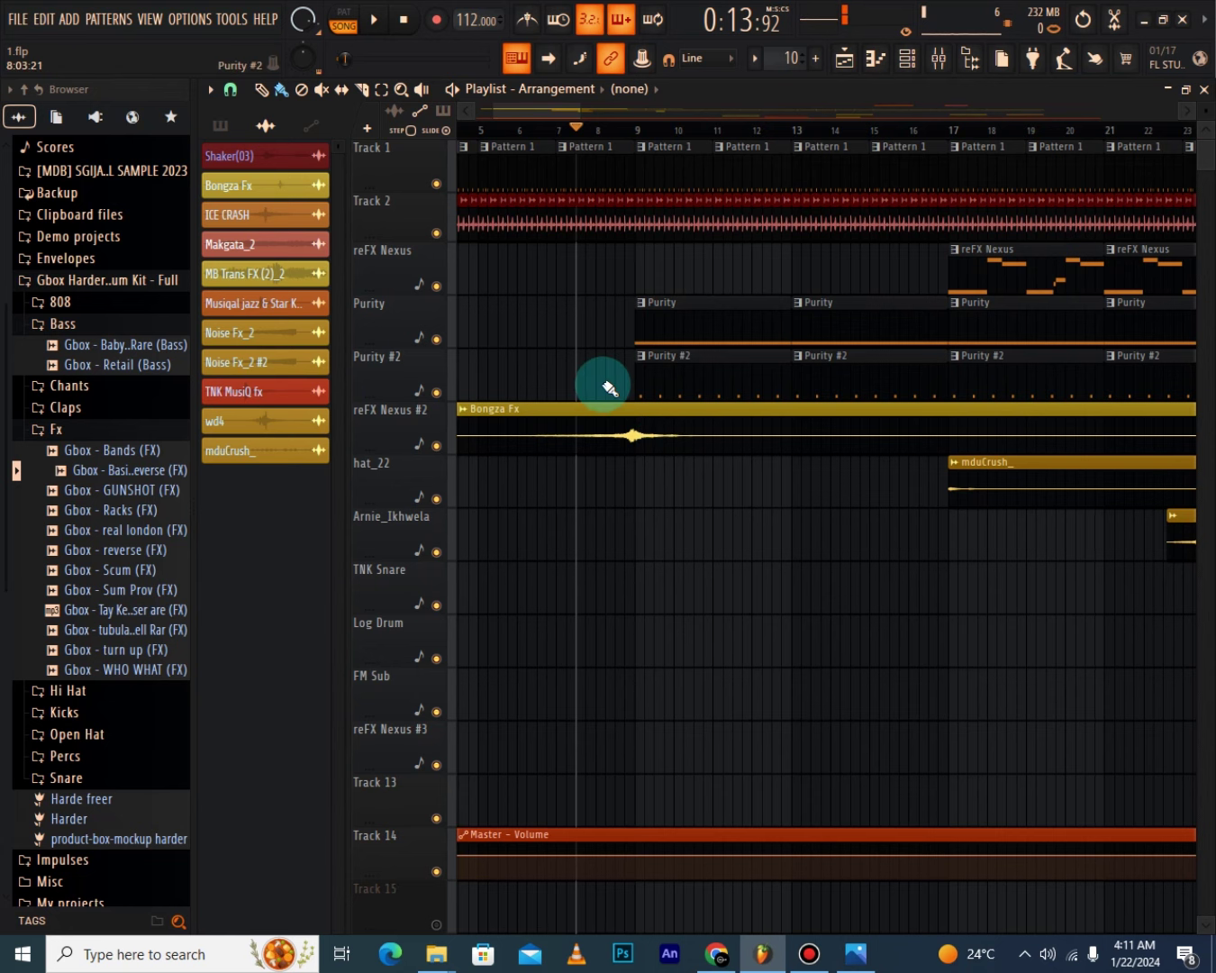
Play from before the Purity entry at bar 9 to past the reFX Nexus and mduCrush_ entry at bar 17, and stop playback.
{"action": "key", "text": "space"}
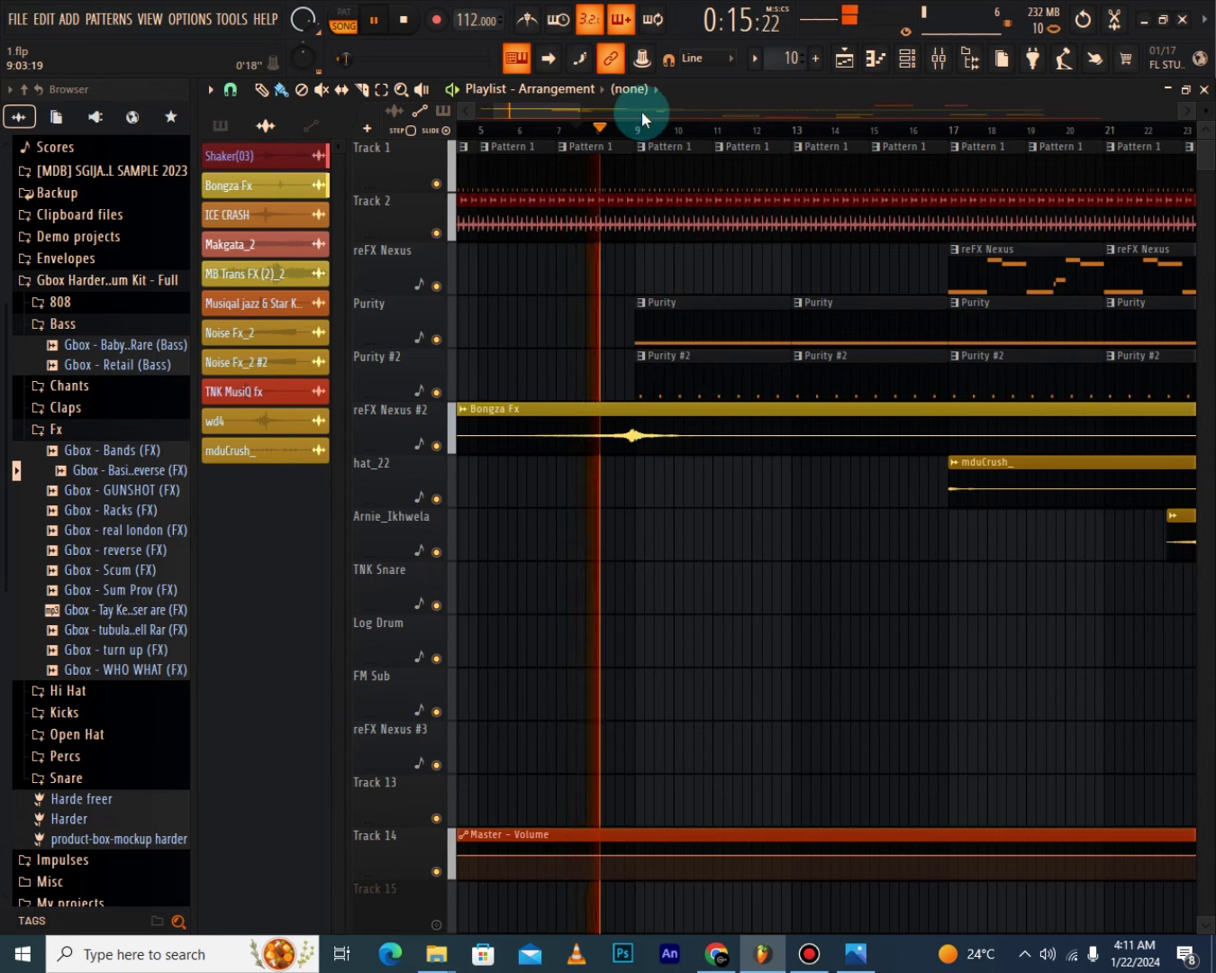
{"action": "scroll", "coordinate": [641, 109], "scroll_direction": "down", "scroll_amount": 6}
{"action": "scroll", "coordinate": [590, 133], "scroll_direction": "up", "scroll_amount": 5}
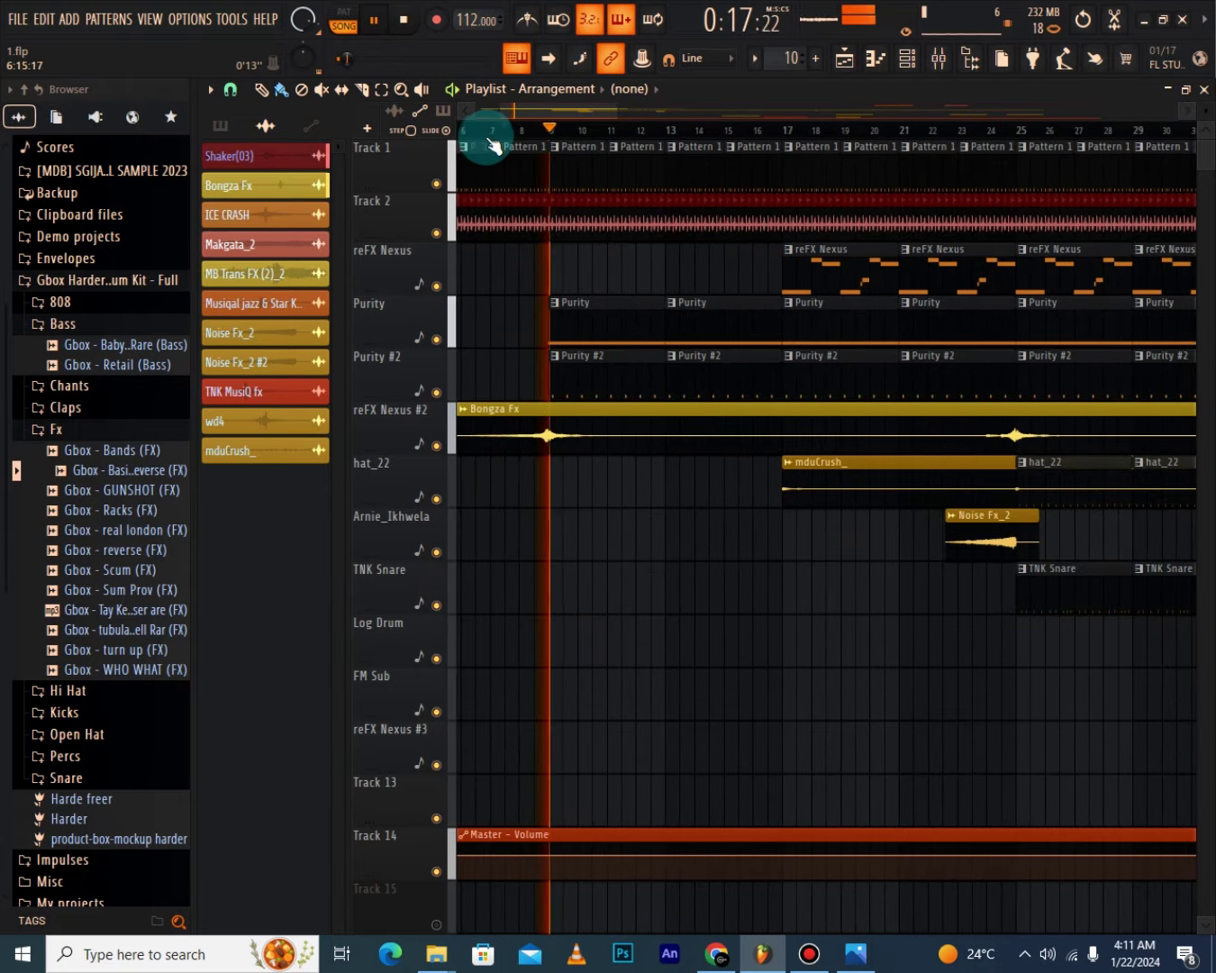
{"action": "scroll", "coordinate": [631, 144], "scroll_direction": "down", "scroll_amount": 2}
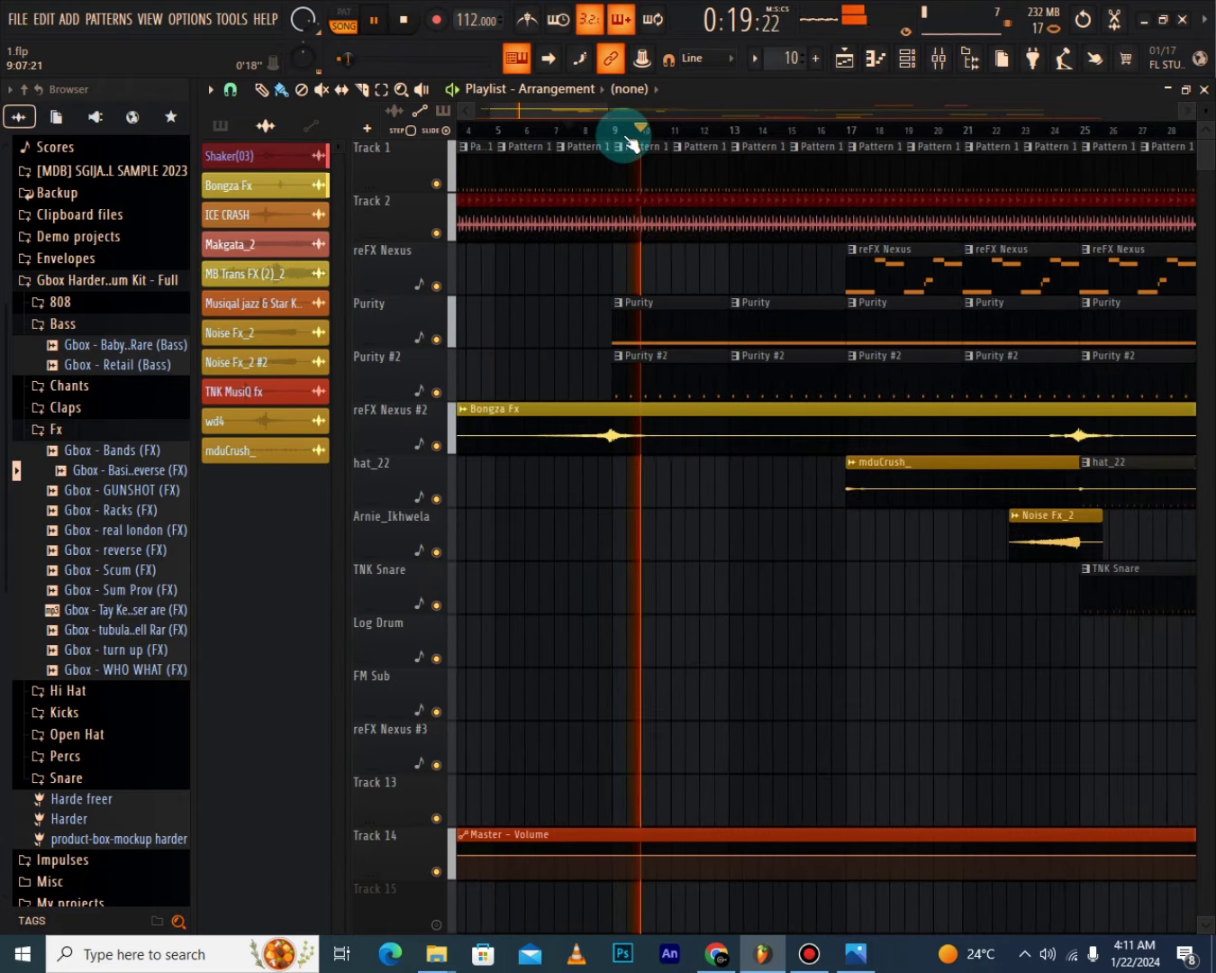
{"action": "scroll", "coordinate": [632, 144], "scroll_direction": "down", "scroll_amount": 1}
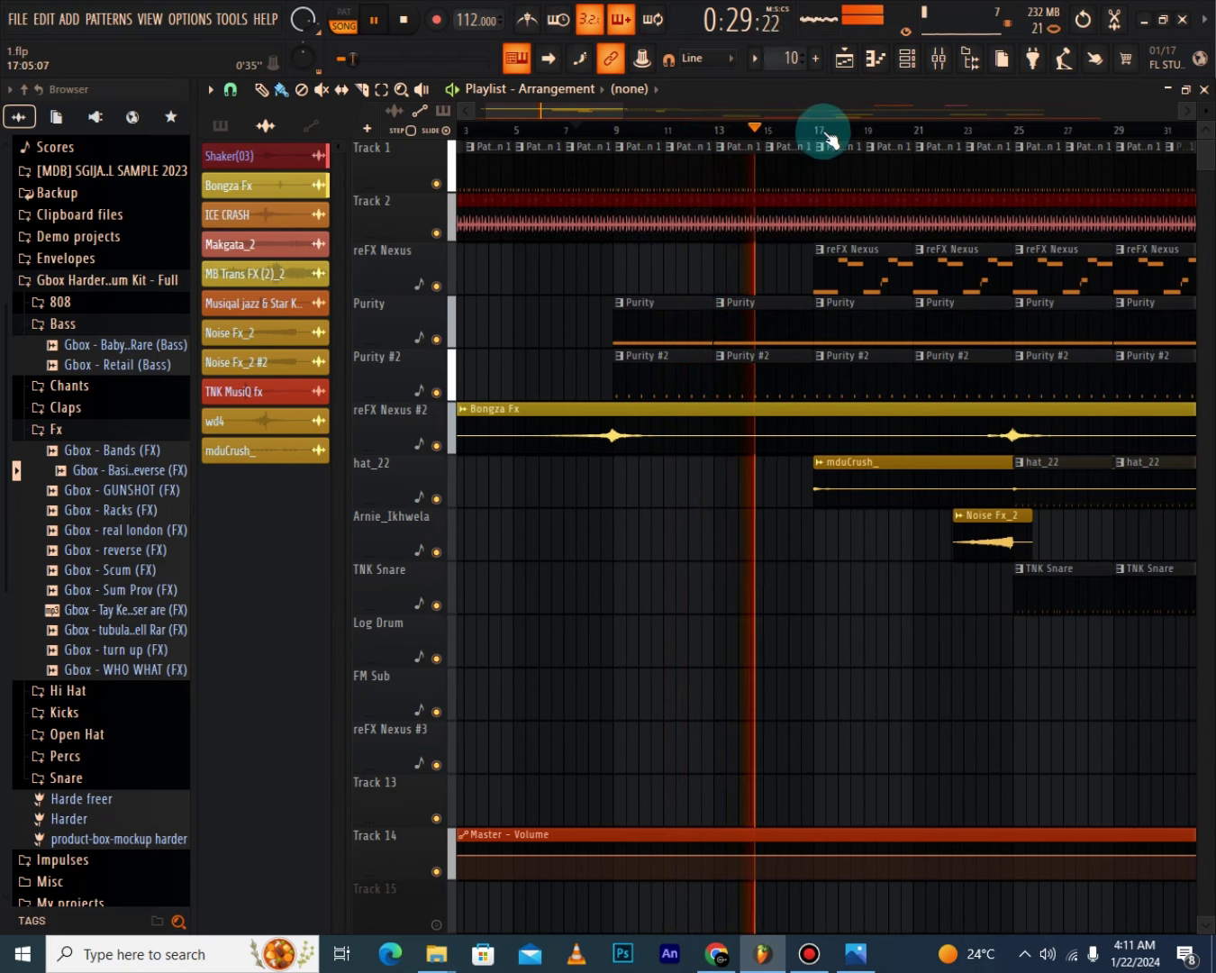
{"action": "scroll", "coordinate": [827, 136], "scroll_direction": "up", "scroll_amount": 2}
{"action": "scroll", "coordinate": [828, 135], "scroll_direction": "down", "scroll_amount": 3}
{"action": "scroll", "coordinate": [829, 136], "scroll_direction": "down", "scroll_amount": 1}
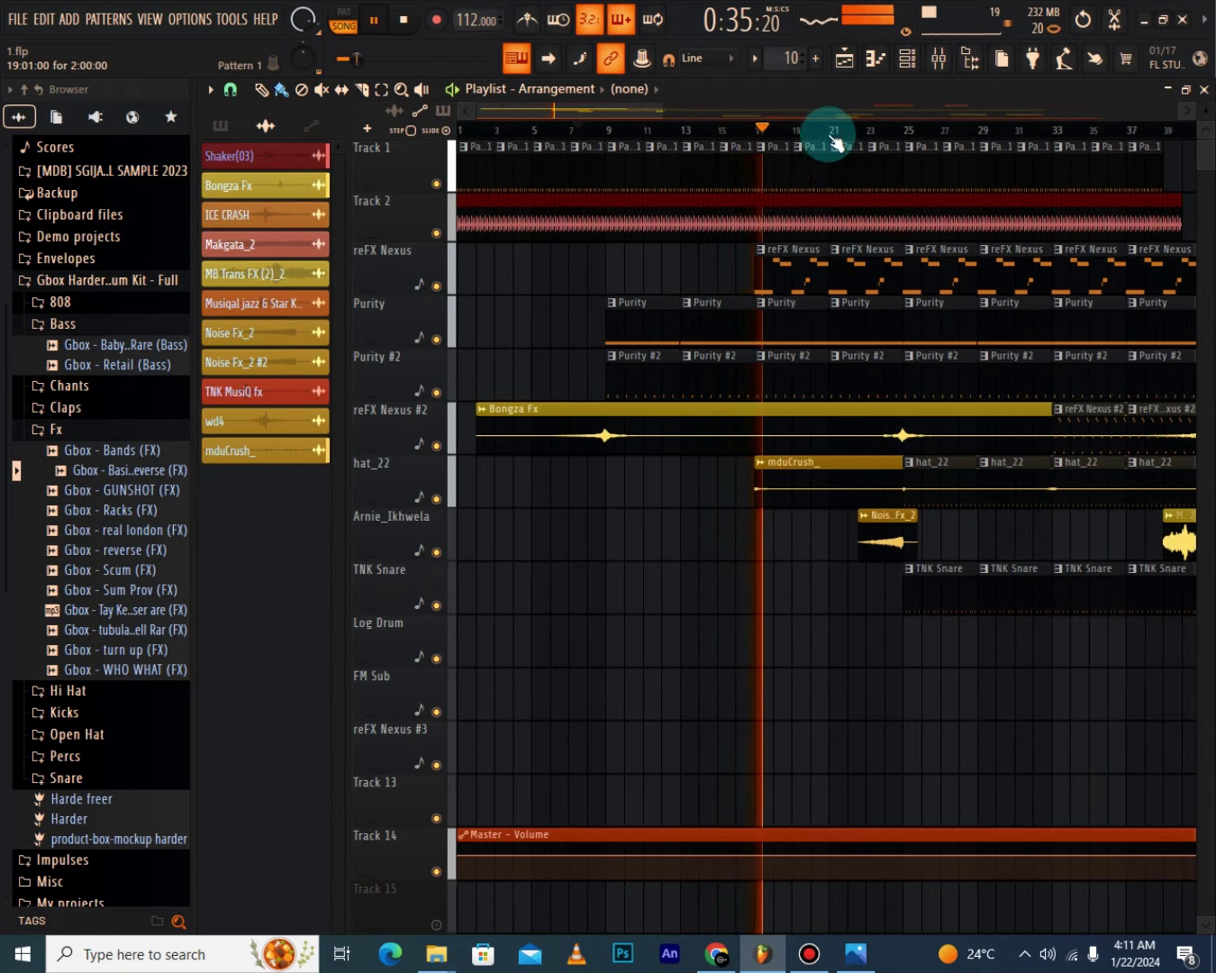
{"action": "scroll", "coordinate": [833, 131], "scroll_direction": "up", "scroll_amount": 1}
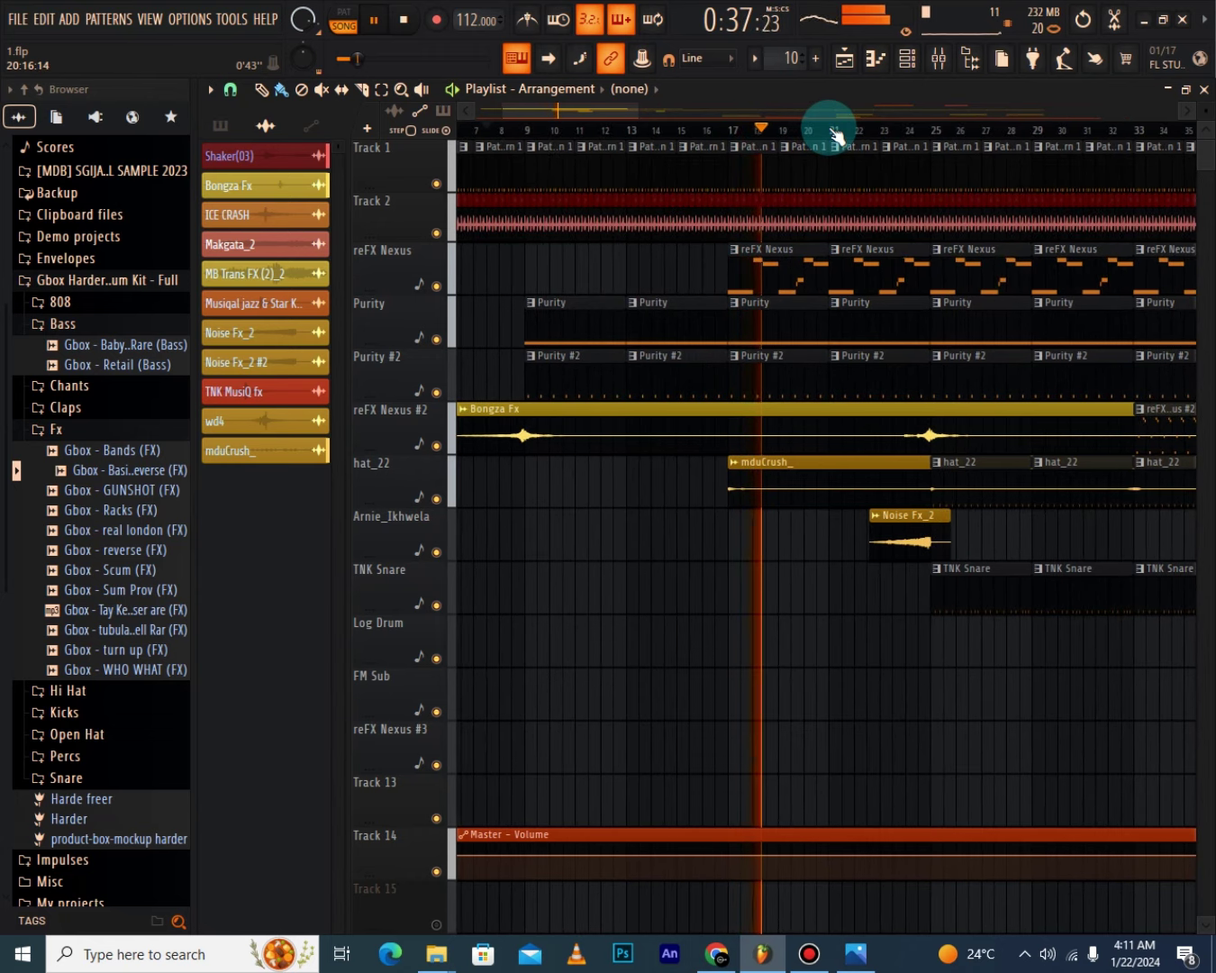
{"action": "key", "text": "space"}
{"action": "scroll", "coordinate": [760, 130], "scroll_direction": "down", "scroll_amount": 1}
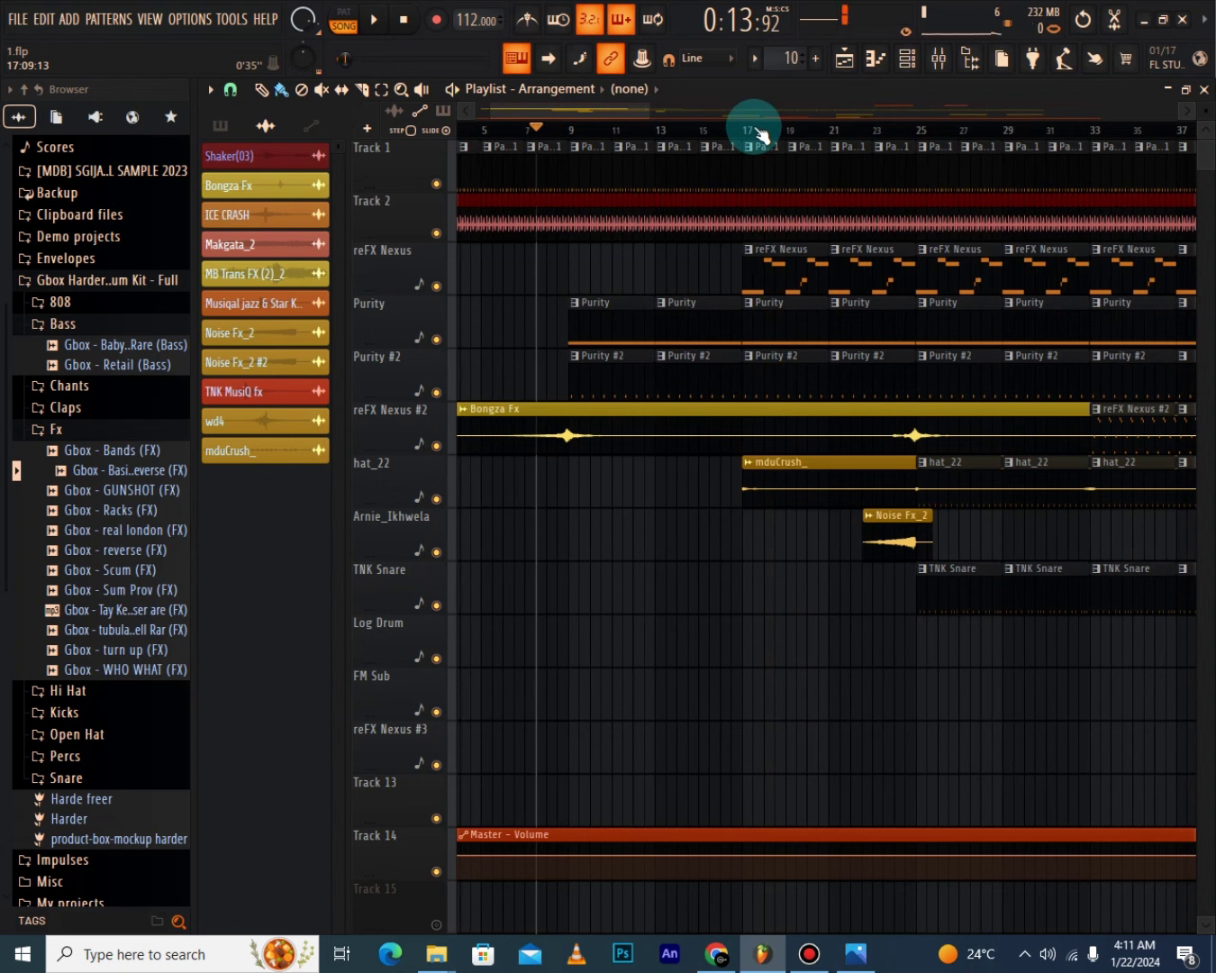
Play from just after bar 15 through the Noise Fx_2 transition and TNK Snare entry at bar 25, pausing near bar 31.
{"action": "key", "text": "space"}
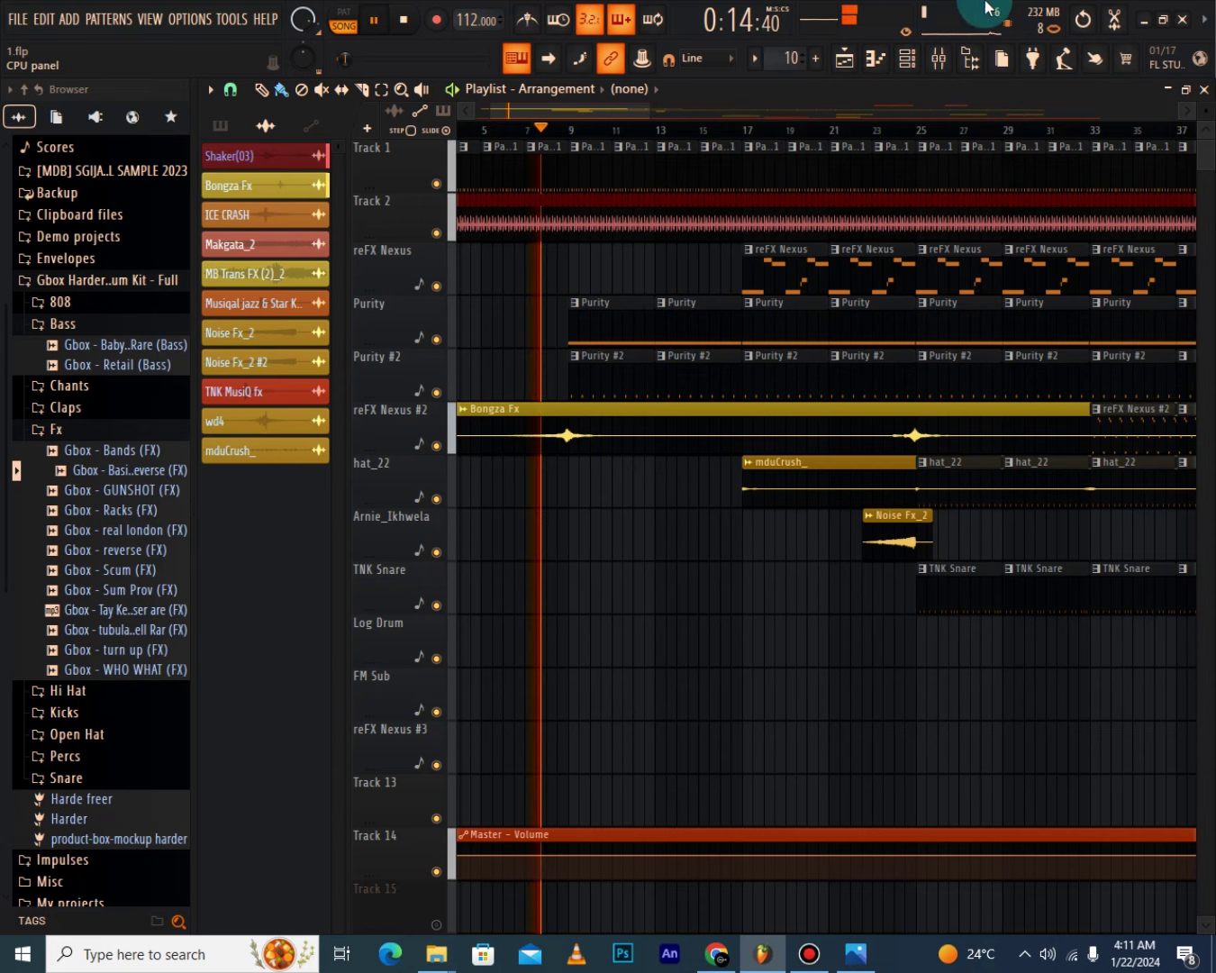
{"action": "left_click", "coordinate": [711, 133]}
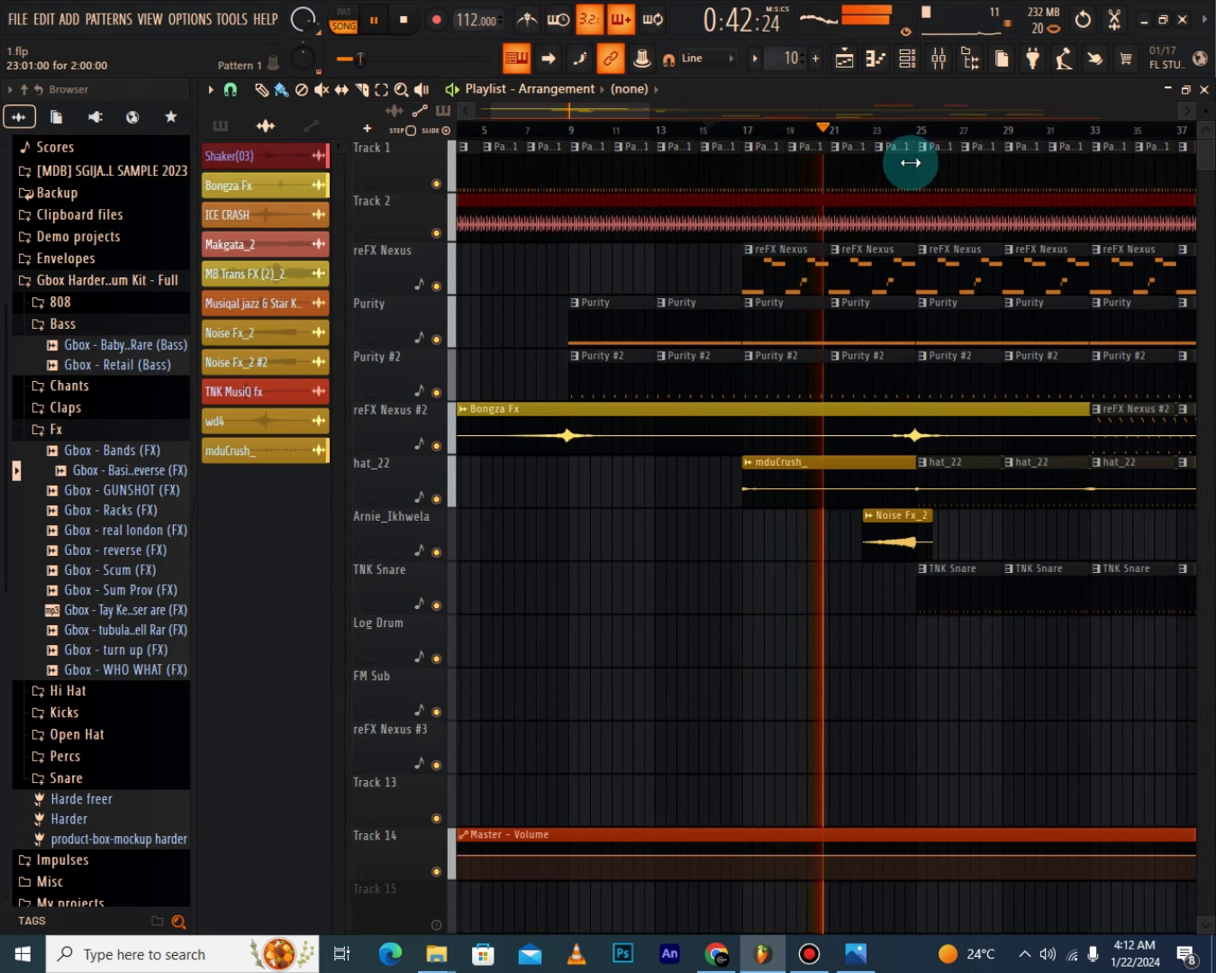
{"action": "left_click_drag", "start_coordinate": [597, 108], "coordinate": [656, 110]}
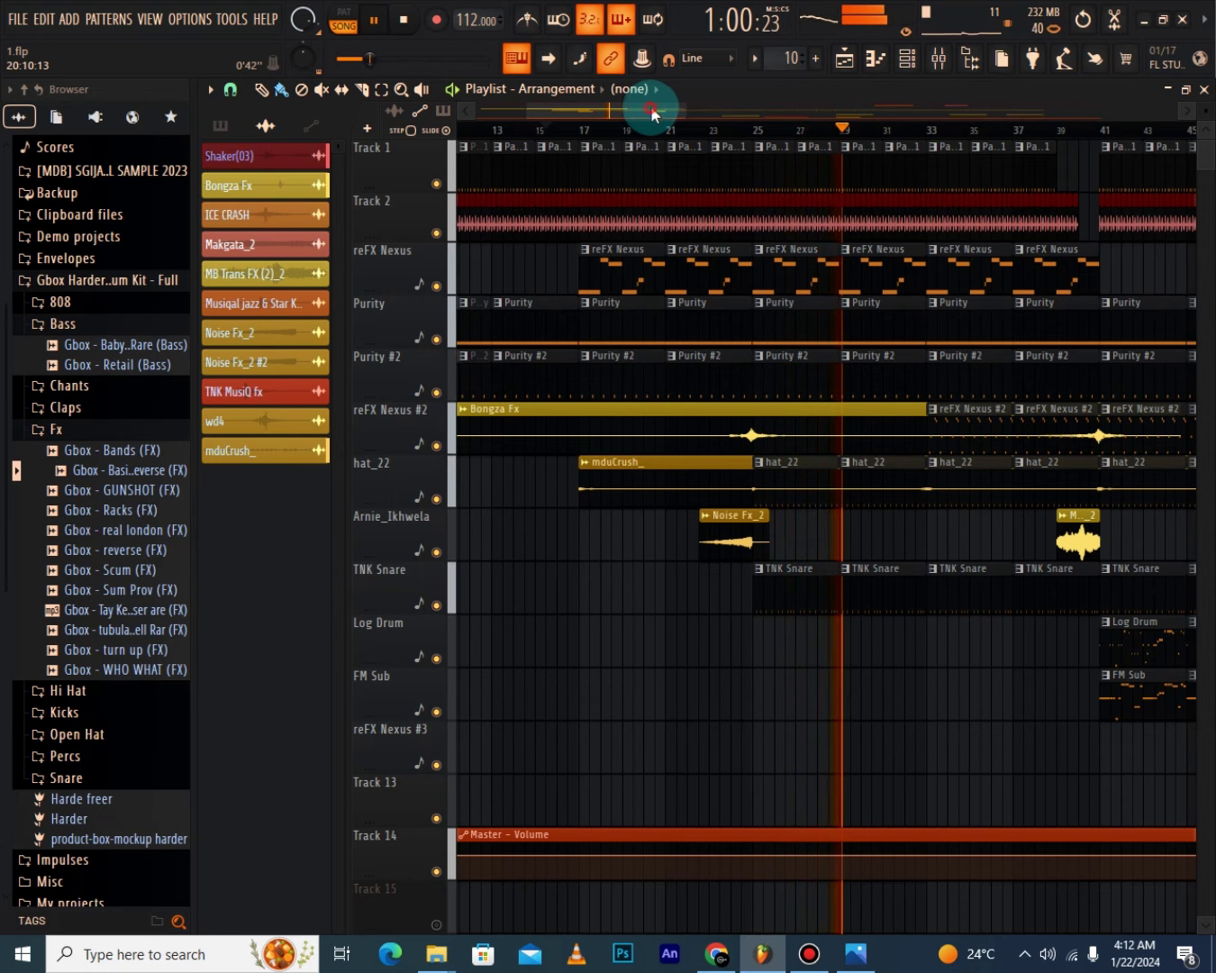
{"action": "left_click_drag", "start_coordinate": [651, 104], "coordinate": [678, 112]}
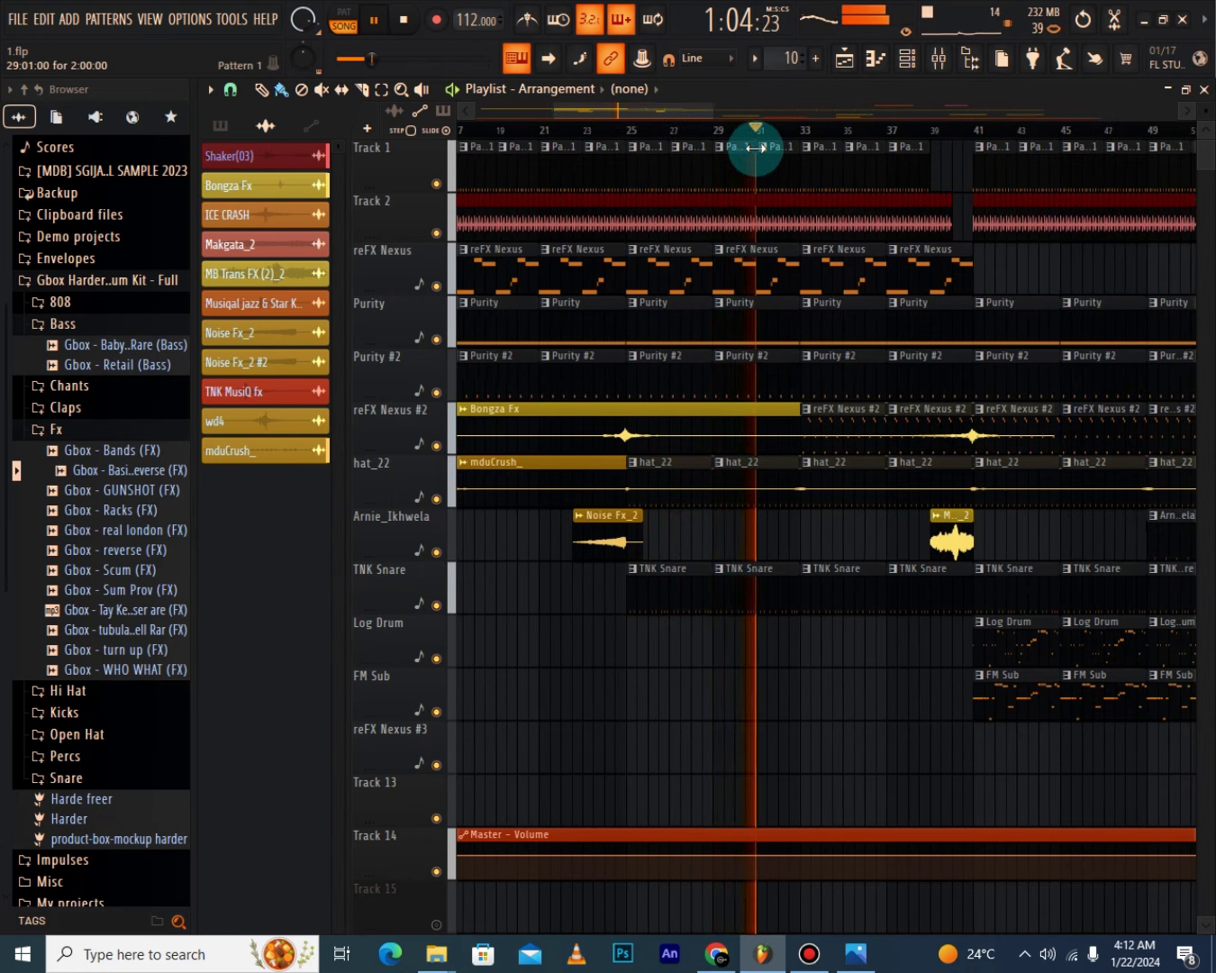
{"action": "left_click", "coordinate": [381, 20]}
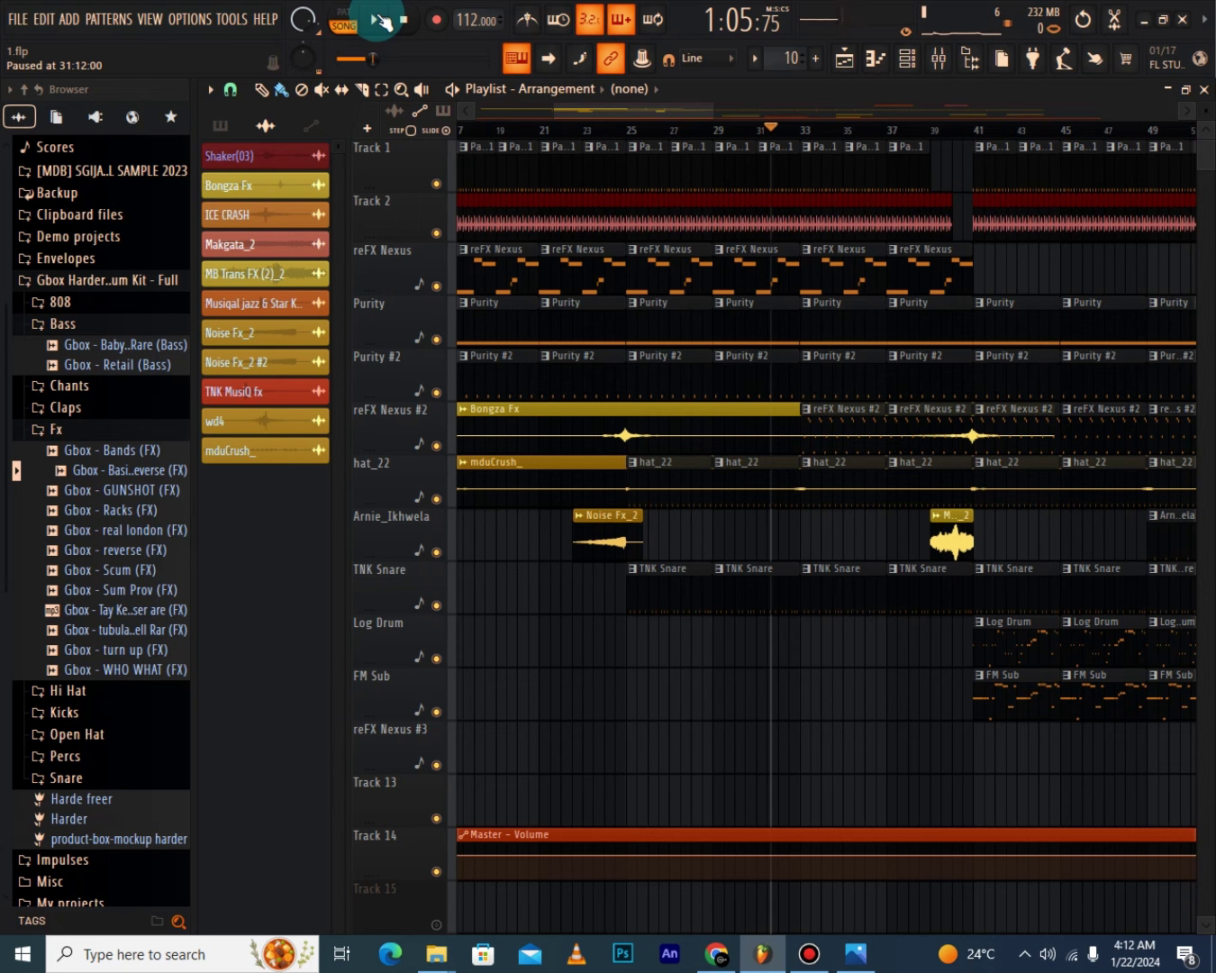
Resume playback through the MB Trans FX (2)_2 transition into the Log Drum and FM Sub entry at bar 41, and stop.
{"action": "left_click", "coordinate": [381, 19]}
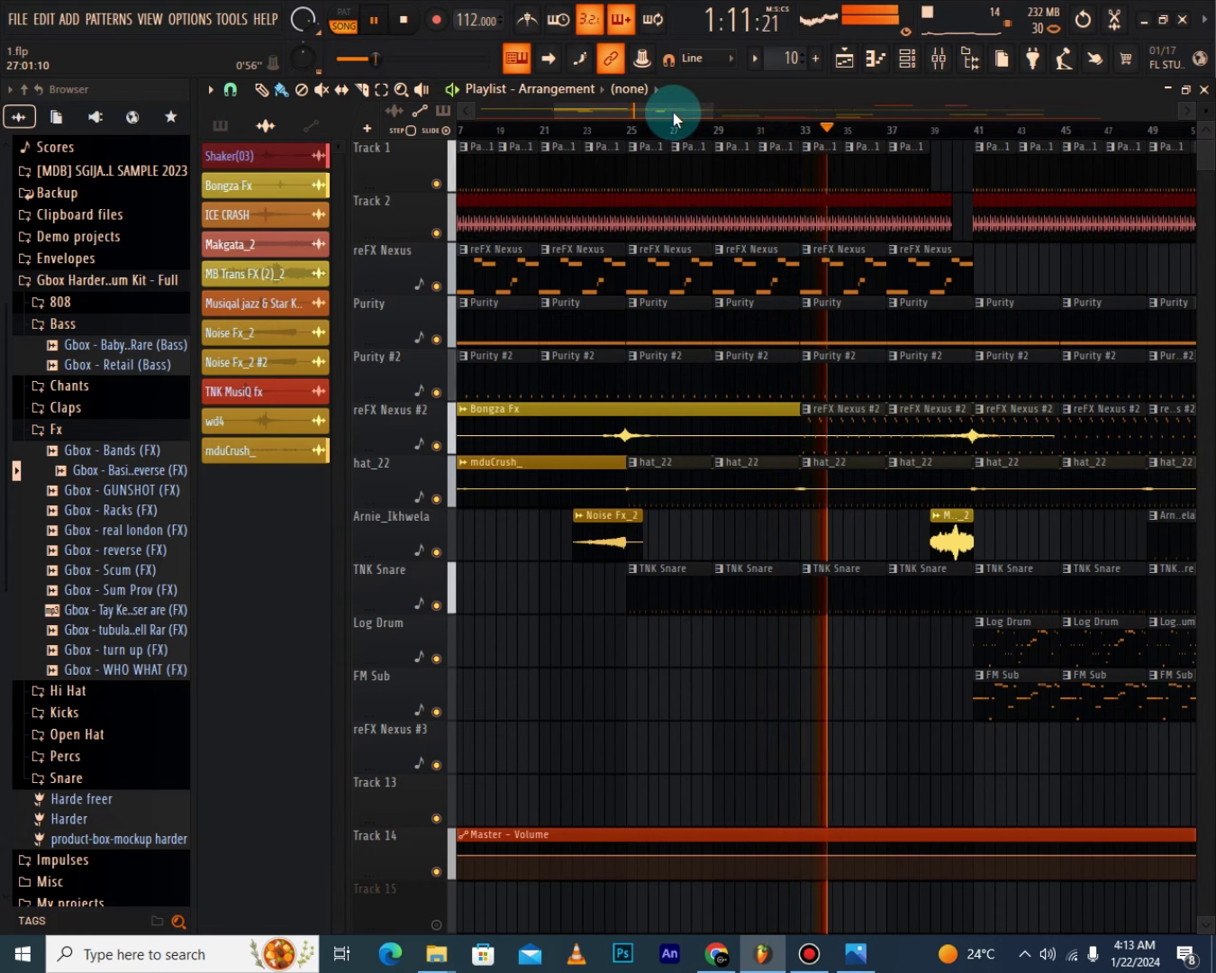
{"action": "left_click_drag", "start_coordinate": [676, 112], "coordinate": [709, 101]}
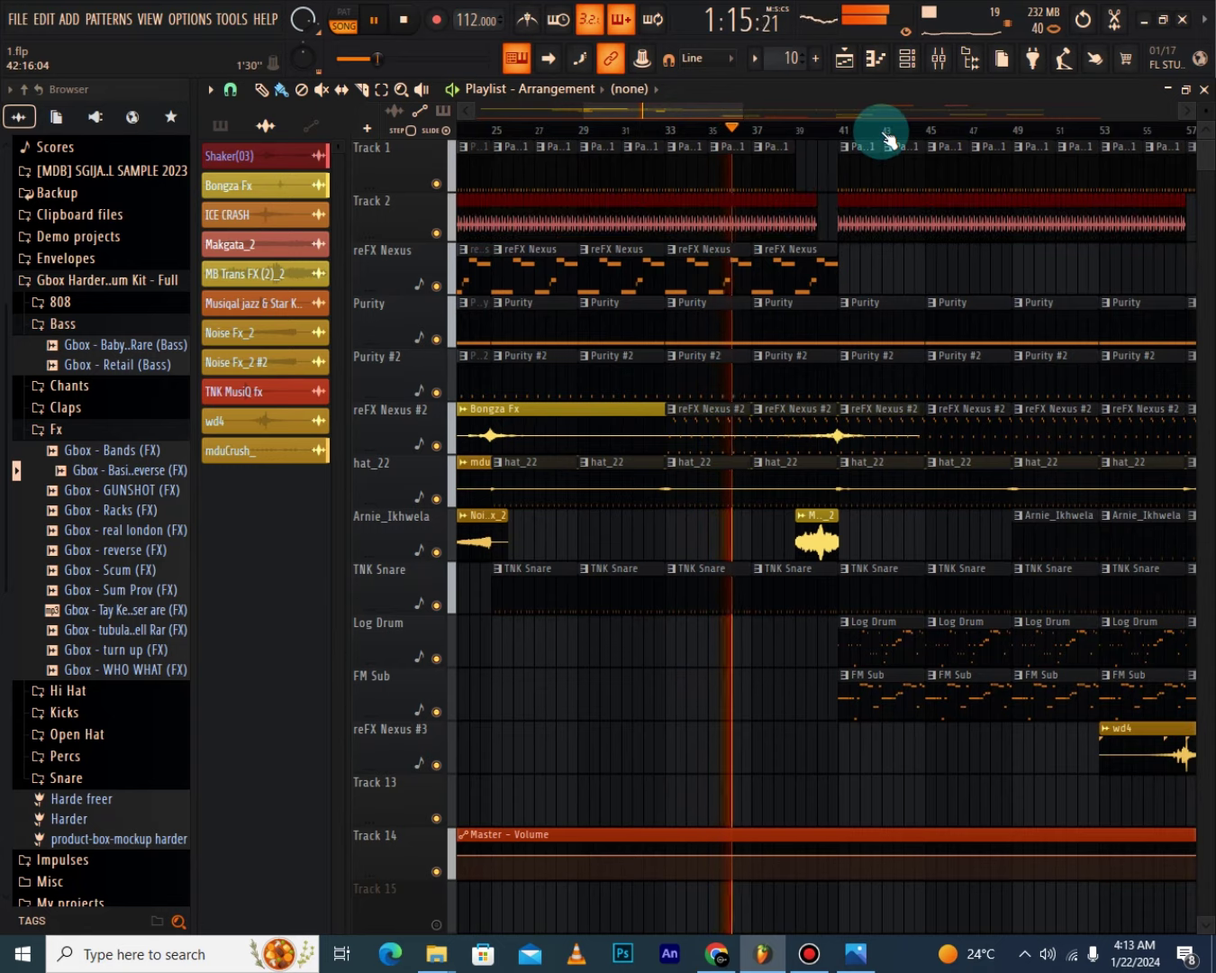
{"action": "scroll", "coordinate": [885, 135], "scroll_direction": "up", "scroll_amount": 2}
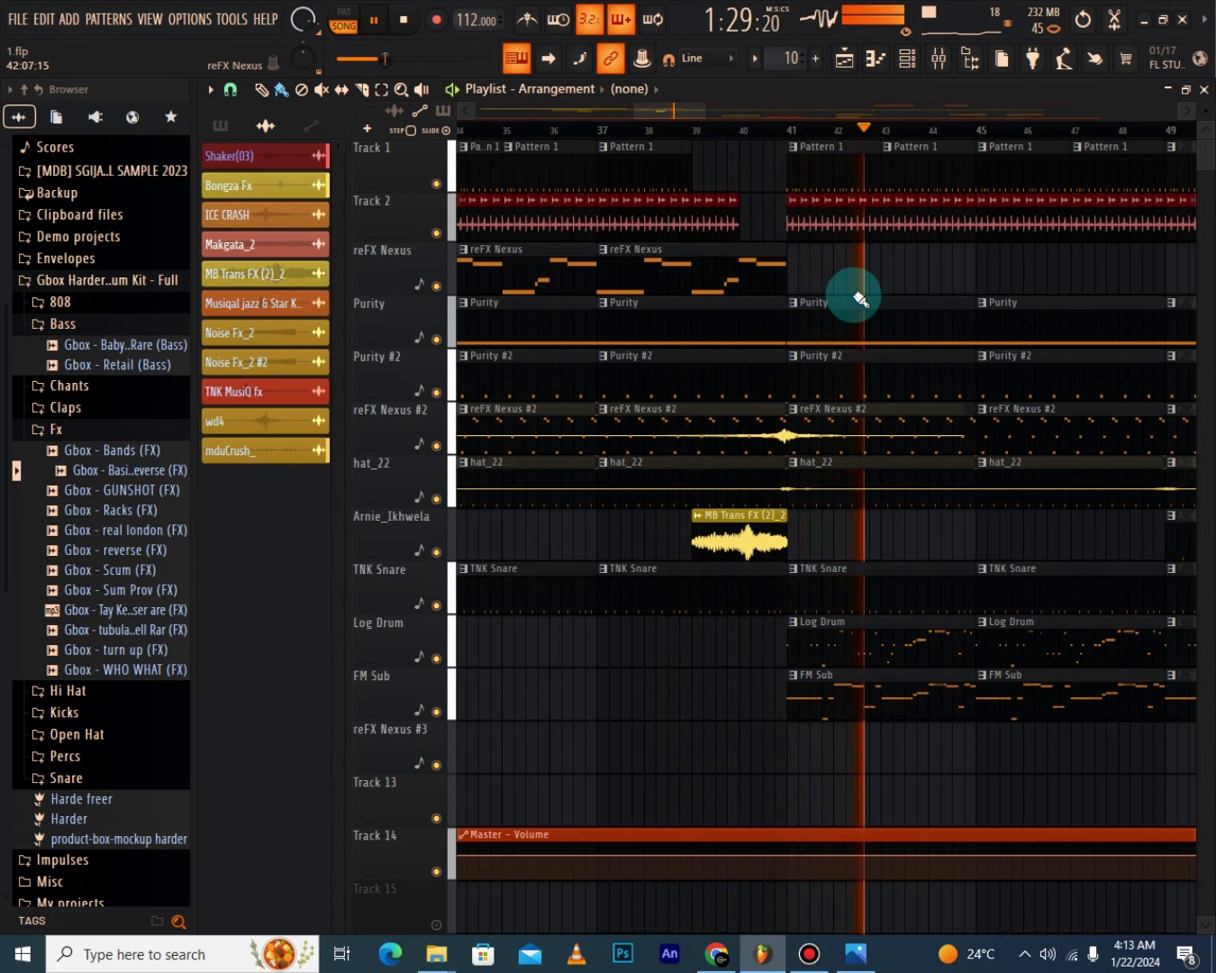
{"action": "key", "text": "space"}
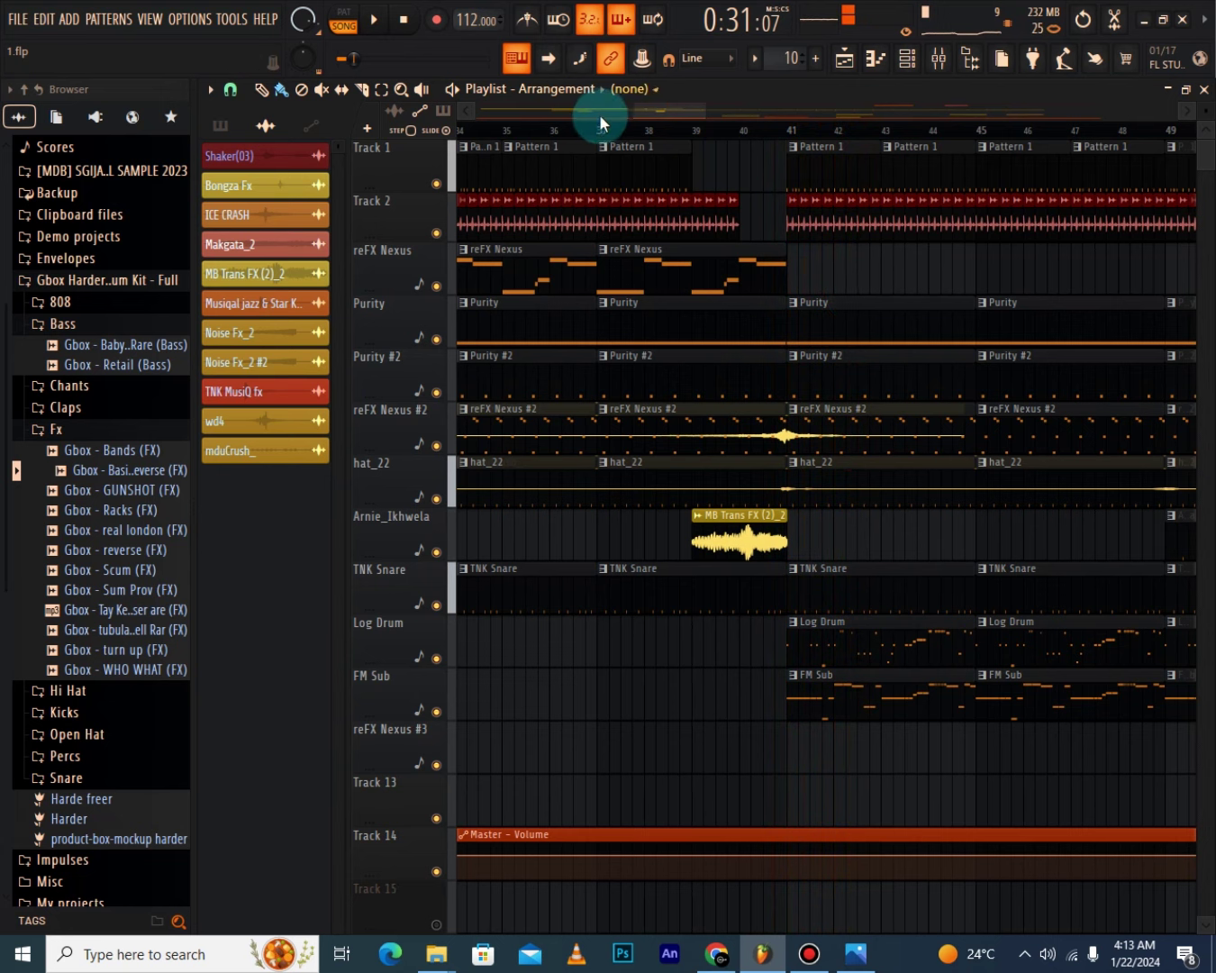
Set the song position at bar 37 and play through the drum gap and MB Trans FX (2)_2 transition towards bar 41.
{"action": "scroll", "coordinate": [599, 114], "scroll_direction": "up", "scroll_amount": 3}
{"action": "scroll", "coordinate": [956, 114], "scroll_direction": "up", "scroll_amount": 2}
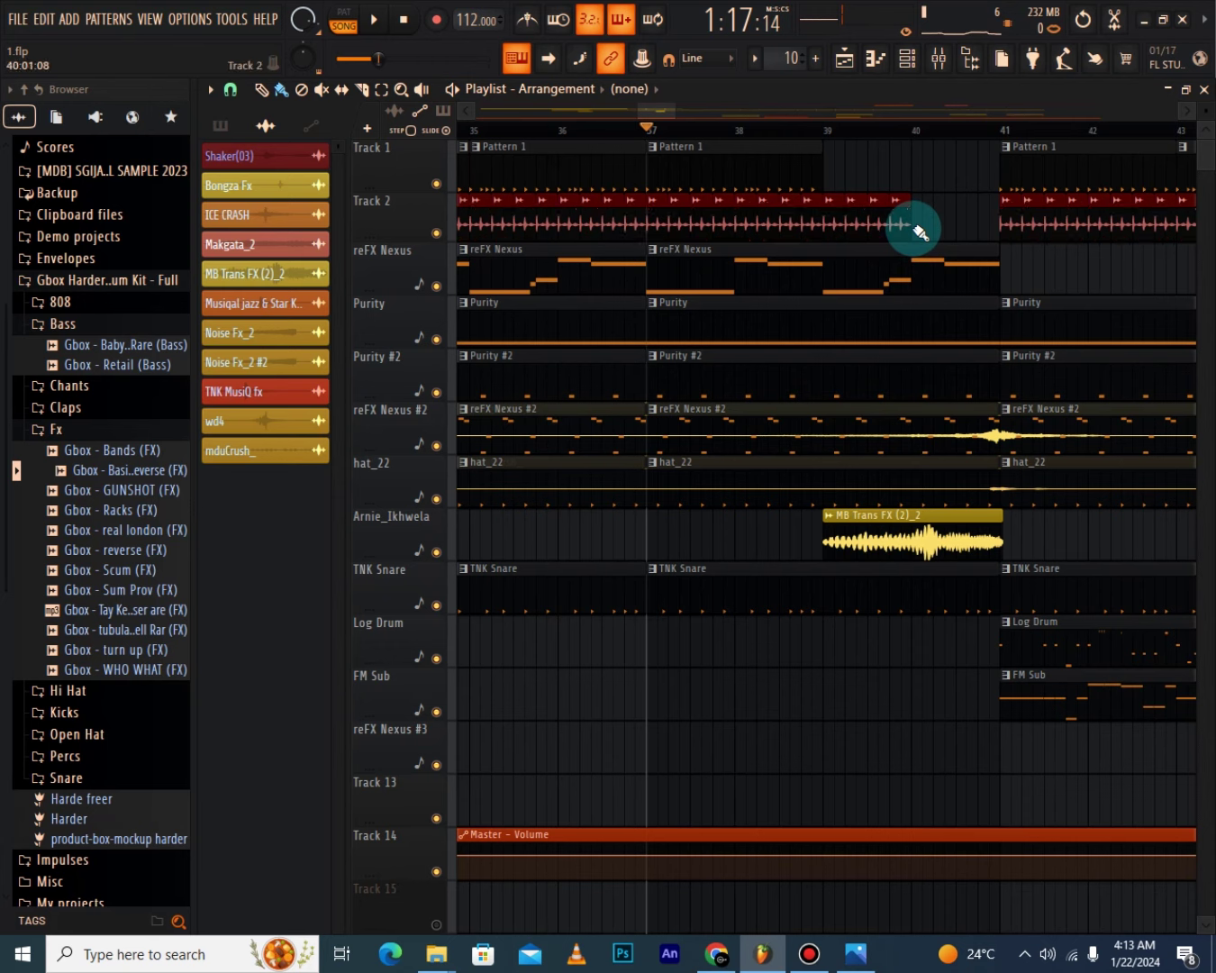
{"action": "key", "text": "space"}
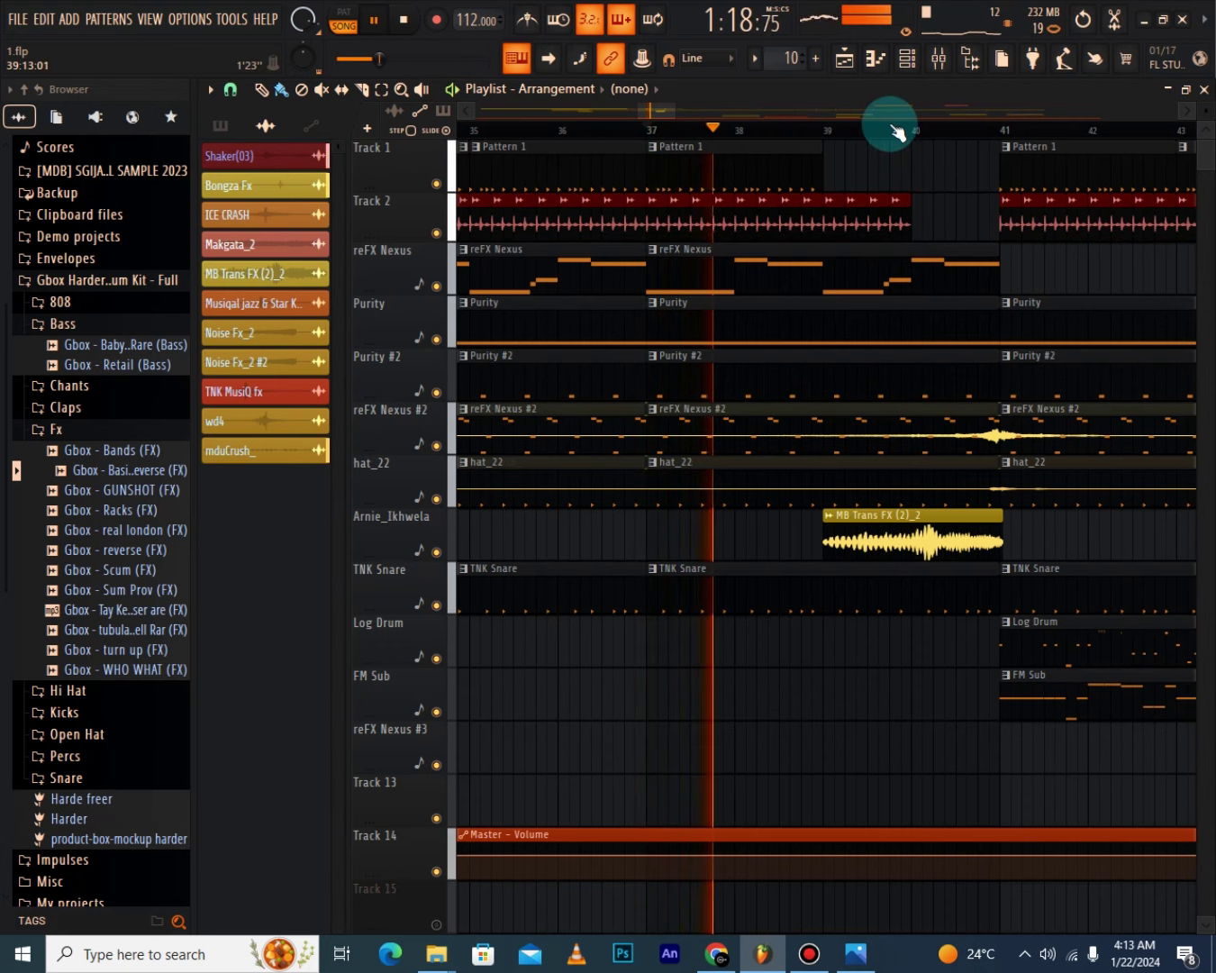
{"action": "scroll", "coordinate": [896, 131], "scroll_direction": "down", "scroll_amount": 3}
{"action": "scroll", "coordinate": [1048, 291], "scroll_direction": "down", "scroll_amount": 1}
{"action": "scroll", "coordinate": [1046, 290], "scroll_direction": "up", "scroll_amount": 1}
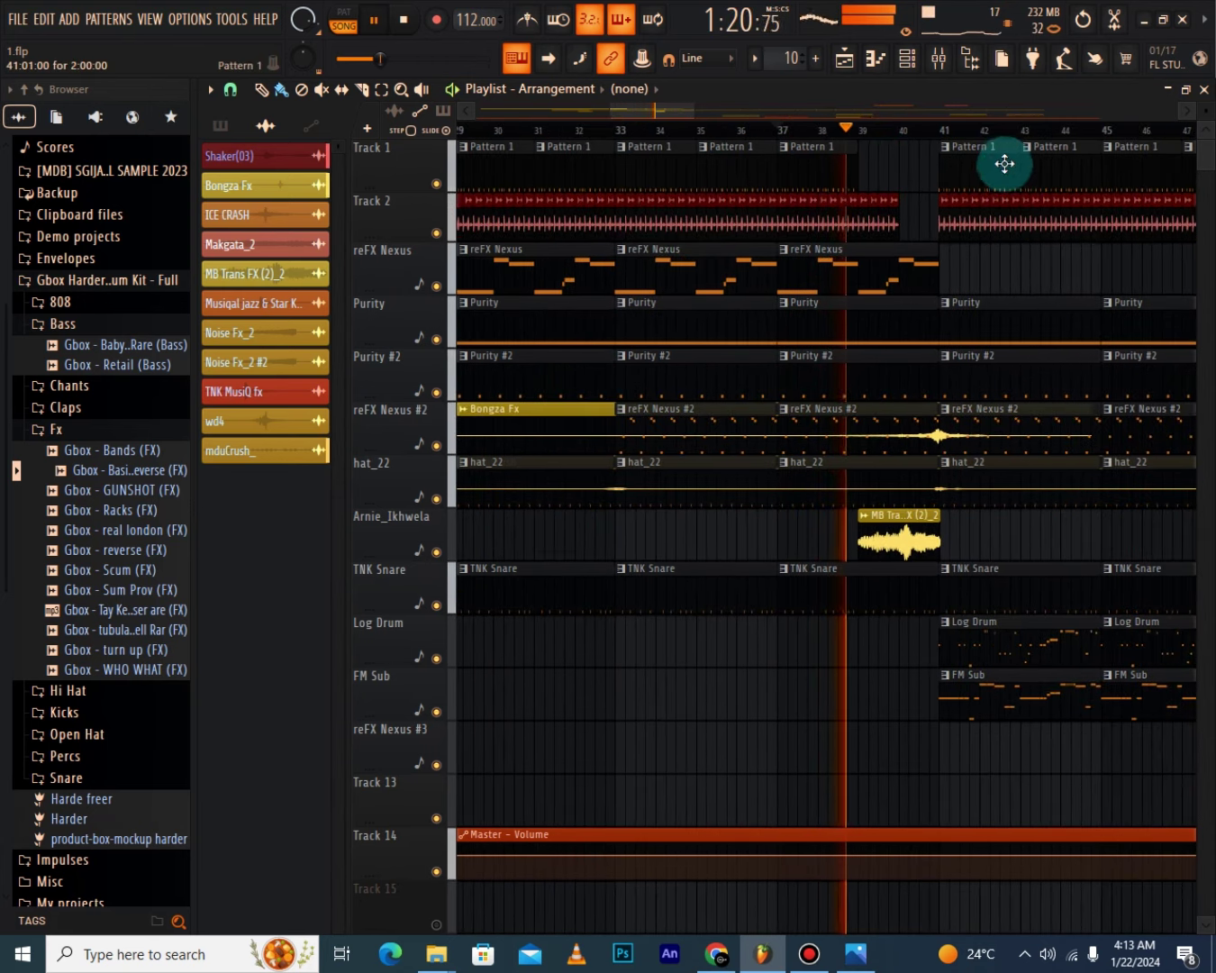
{"action": "scroll", "coordinate": [1005, 135], "scroll_direction": "down", "scroll_amount": 3}
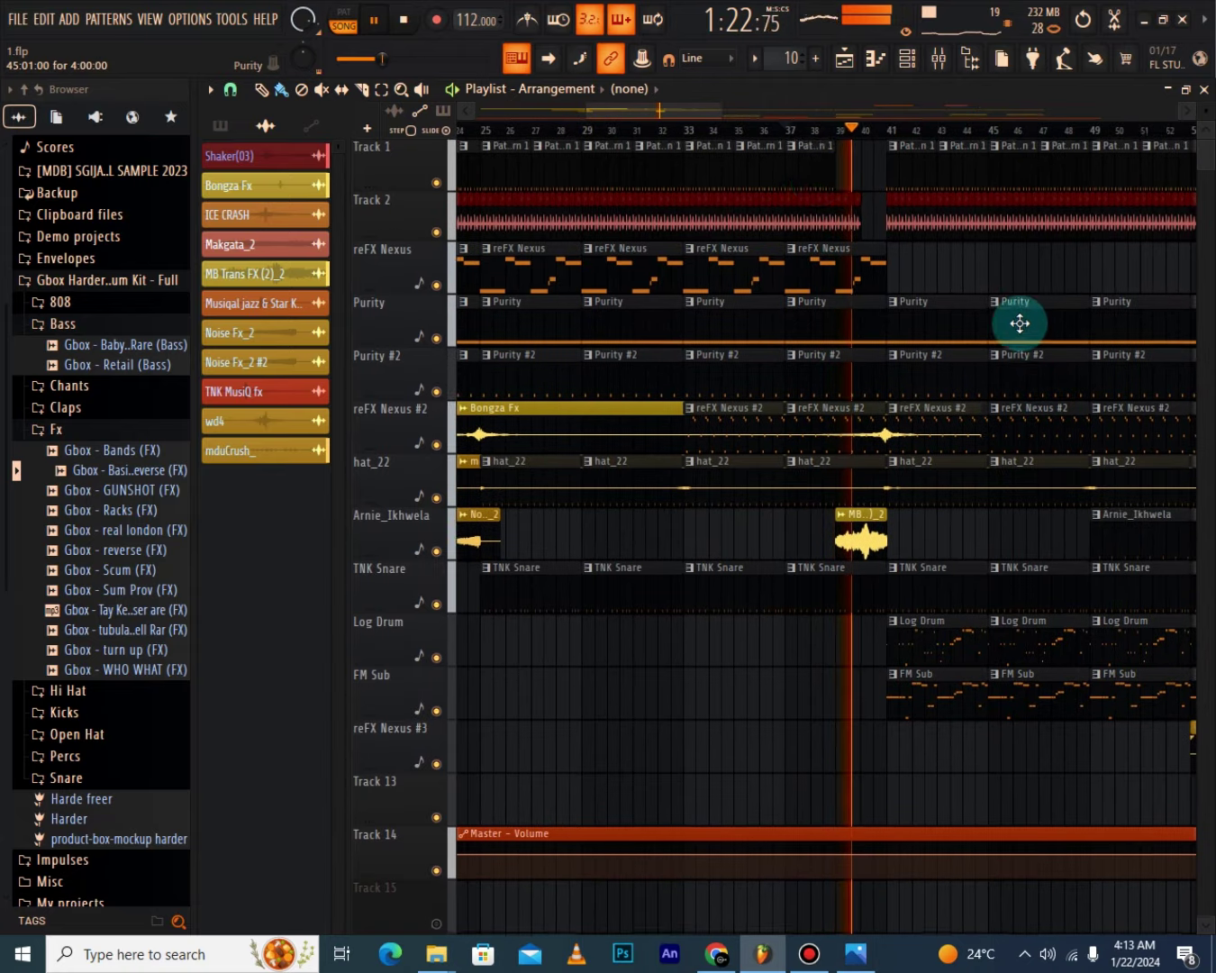
Keep playing through the Log Drum and FM Sub drop, past the Arnie_Ikhwela entry at bar 49 to the wd4 clip, and stop.
{"action": "left_click_drag", "start_coordinate": [650, 107], "coordinate": [693, 115]}
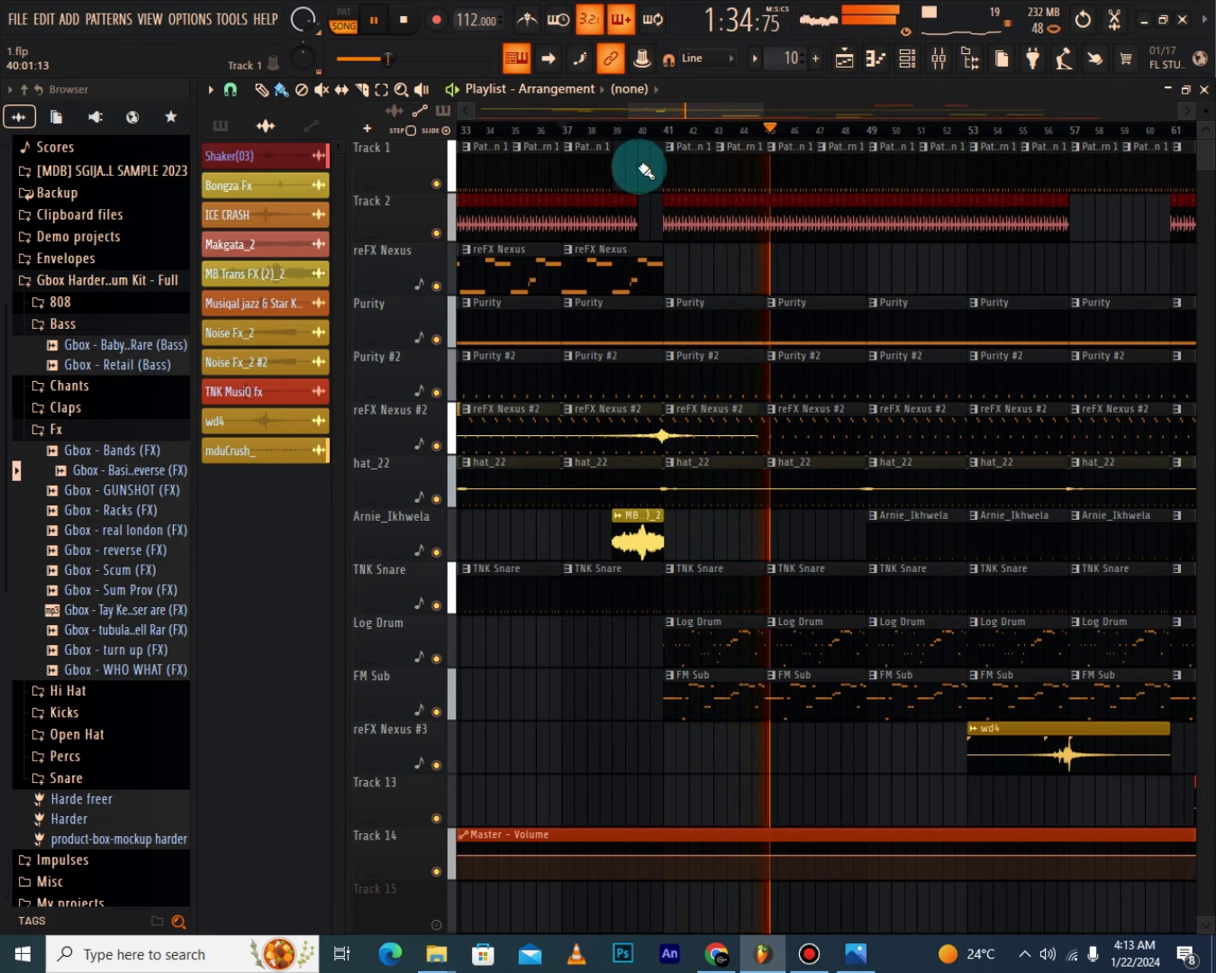
{"action": "left_click_drag", "start_coordinate": [665, 110], "coordinate": [679, 116]}
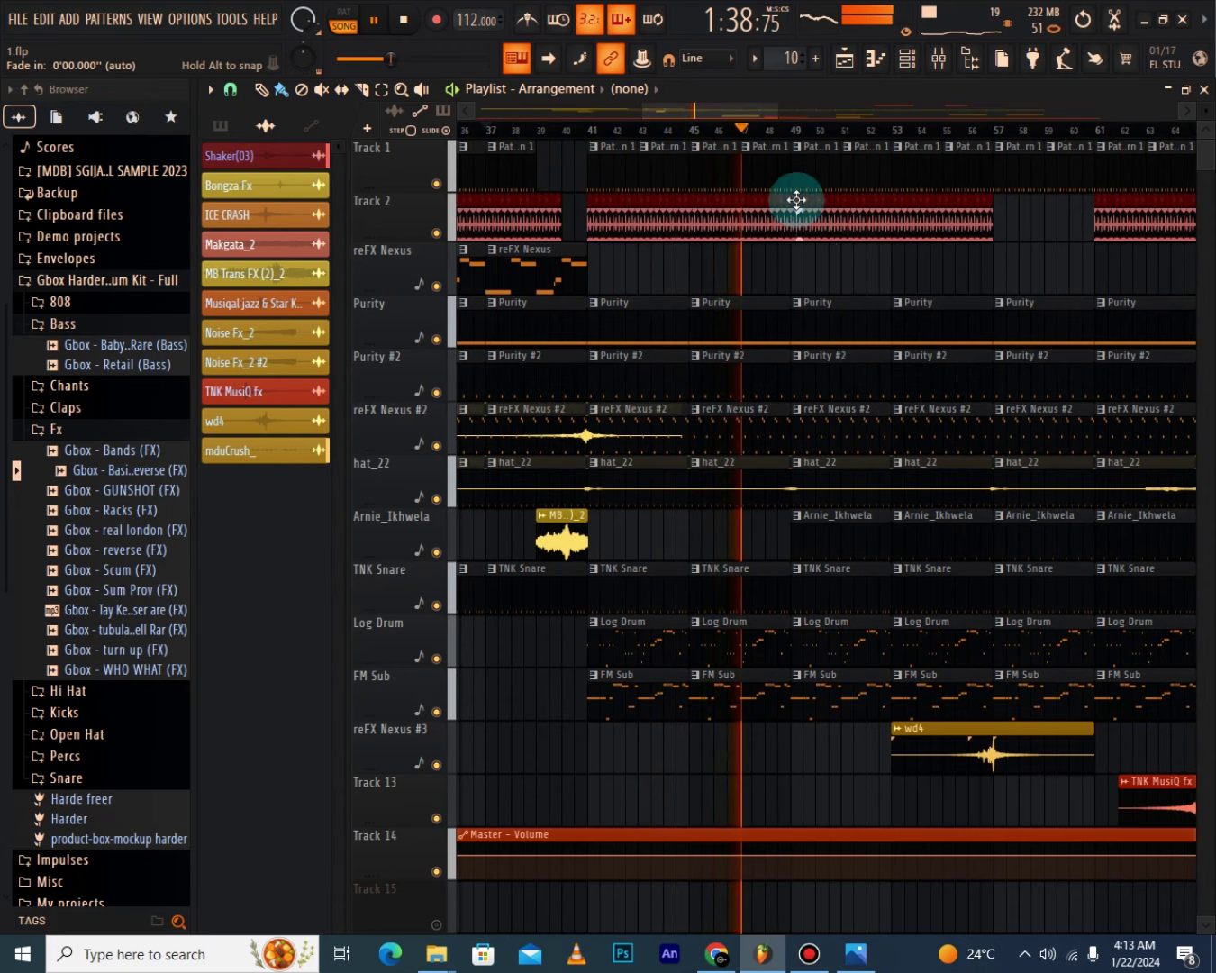
{"action": "left_click_drag", "start_coordinate": [672, 116], "coordinate": [699, 128]}
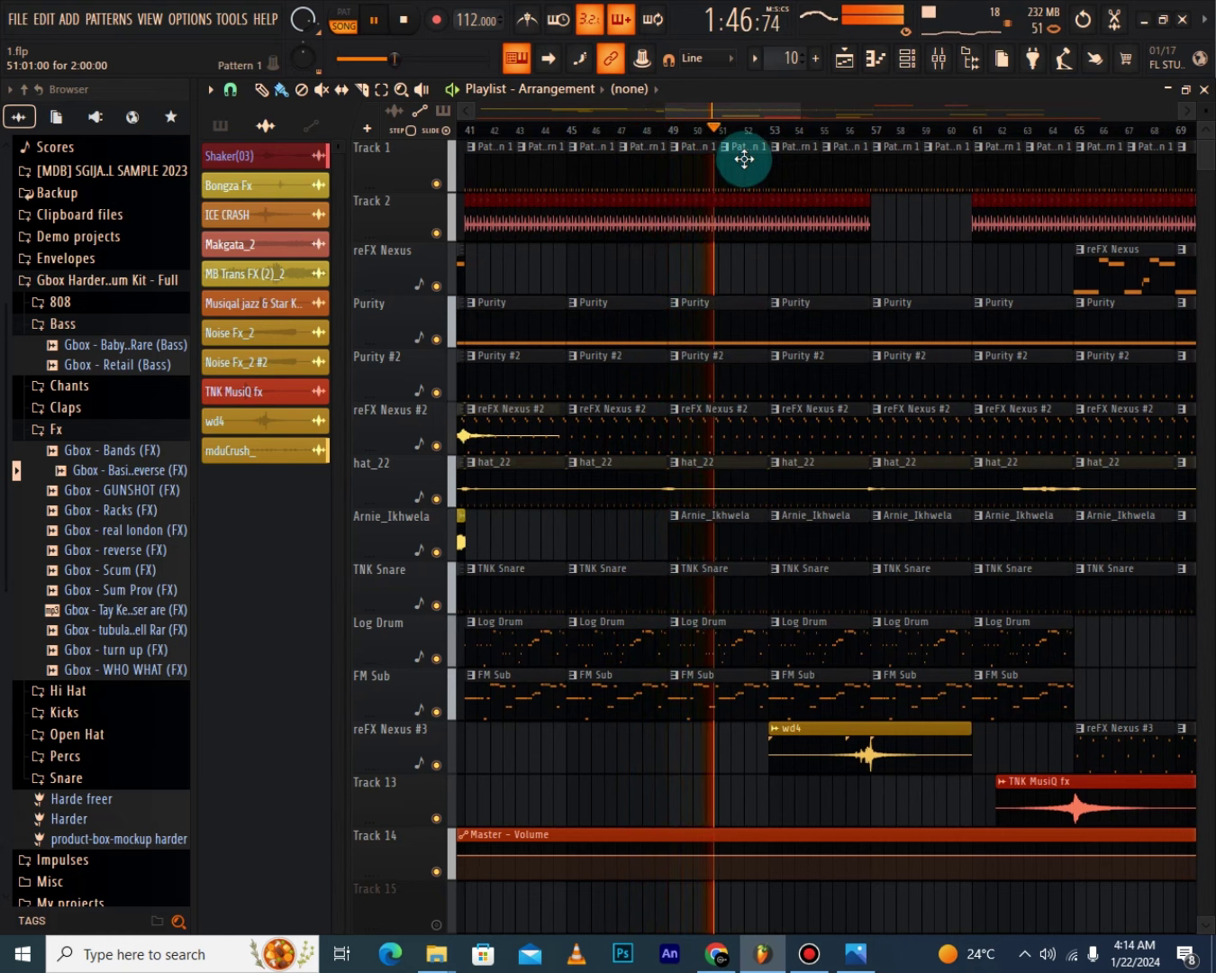
{"action": "left_click_drag", "start_coordinate": [728, 109], "coordinate": [742, 107]}
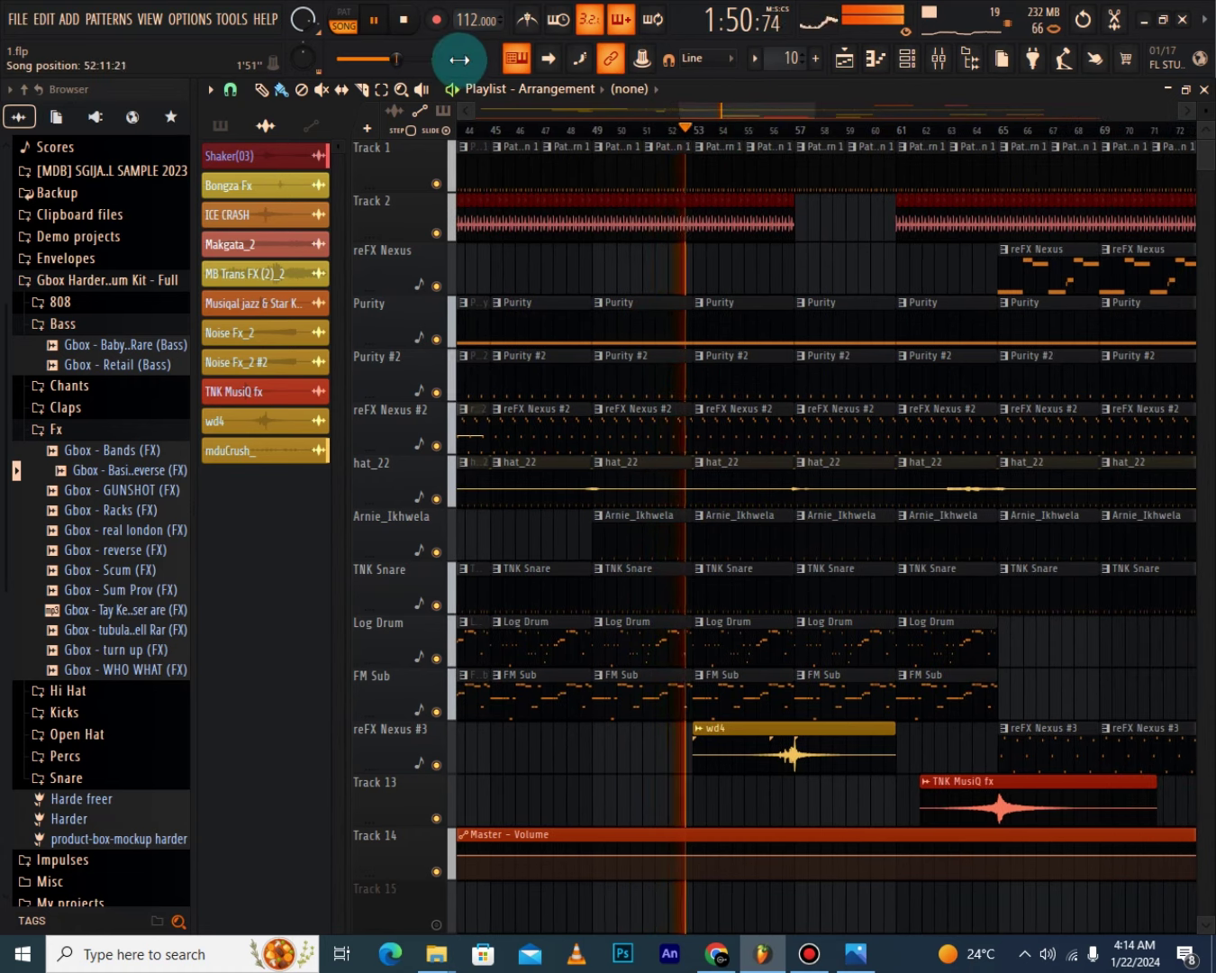
{"action": "left_click", "coordinate": [402, 21]}
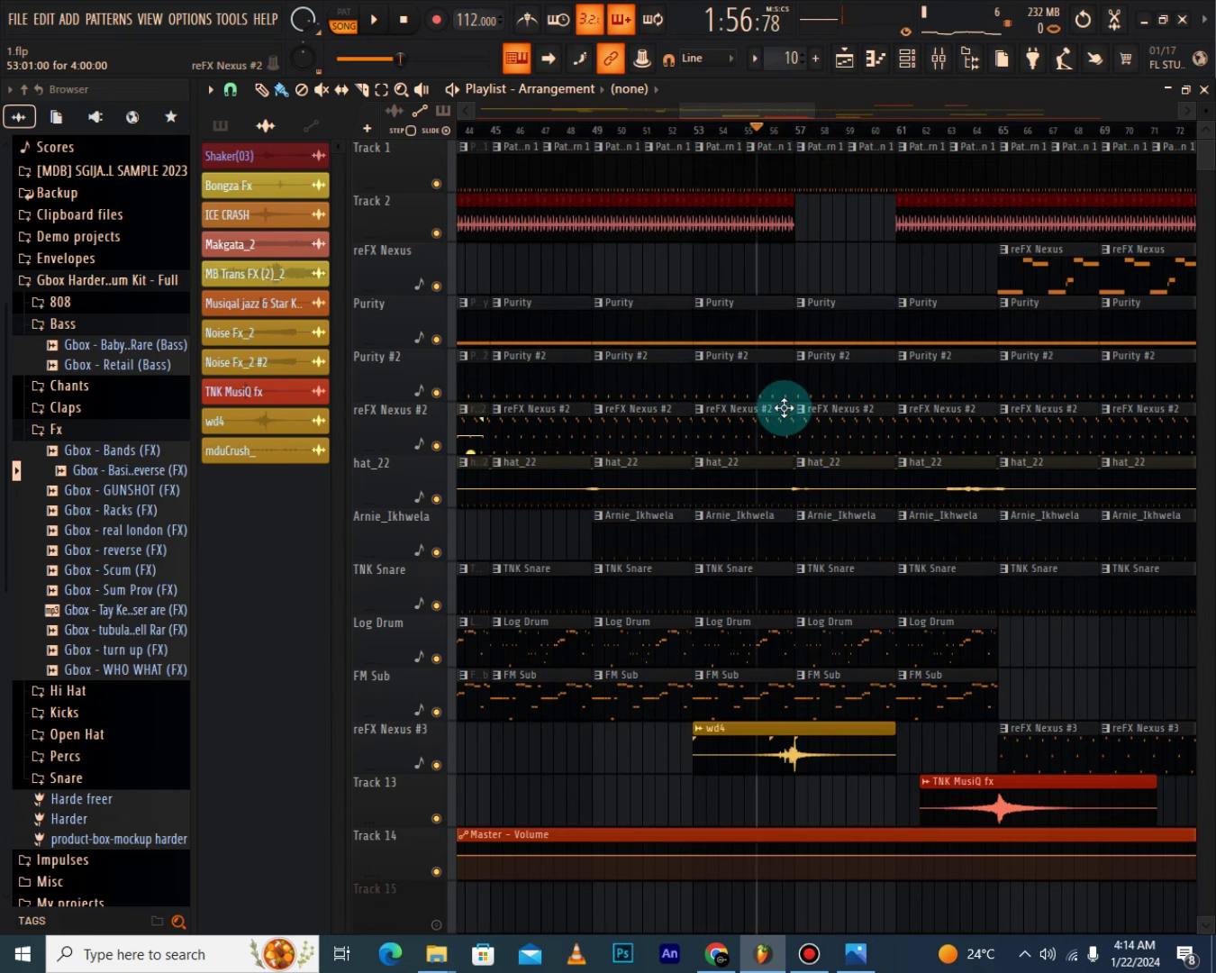
Play from just after bar 55 through the wd4 transition to past the reFX Nexus #3 entry at bar 65, and stop.
{"action": "key", "text": "space"}
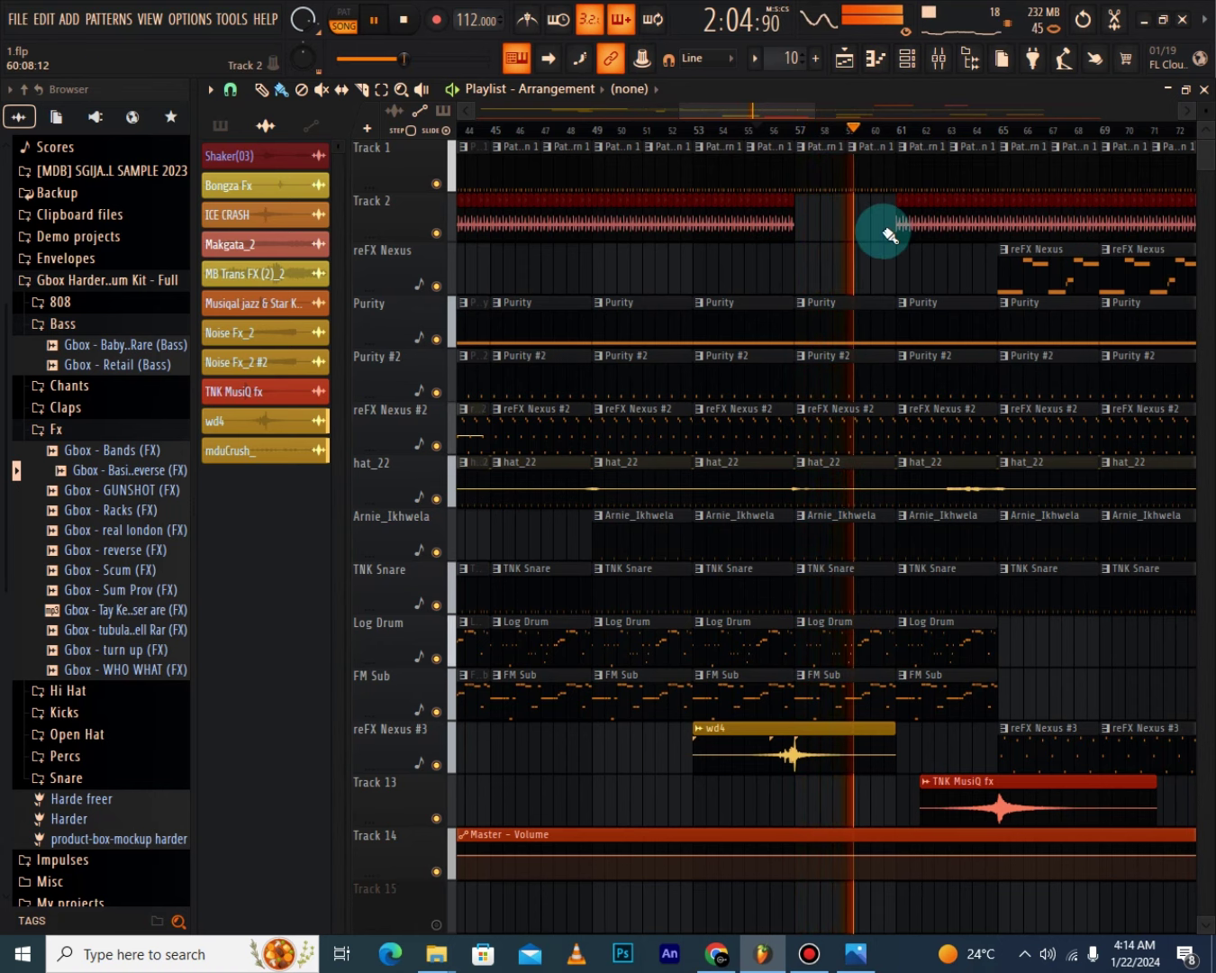
{"action": "left_click_drag", "start_coordinate": [752, 107], "coordinate": [773, 108]}
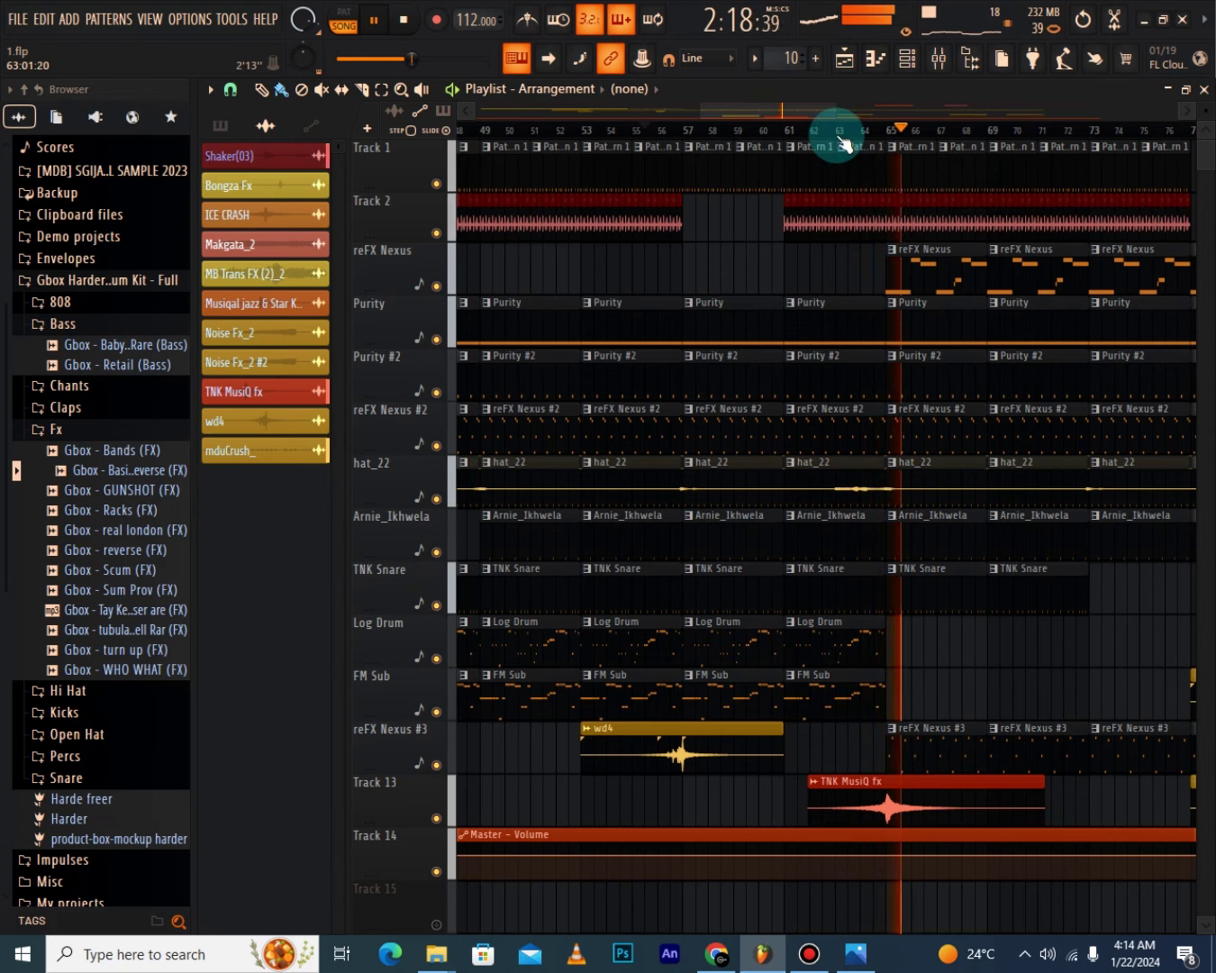
{"action": "key", "text": "space"}
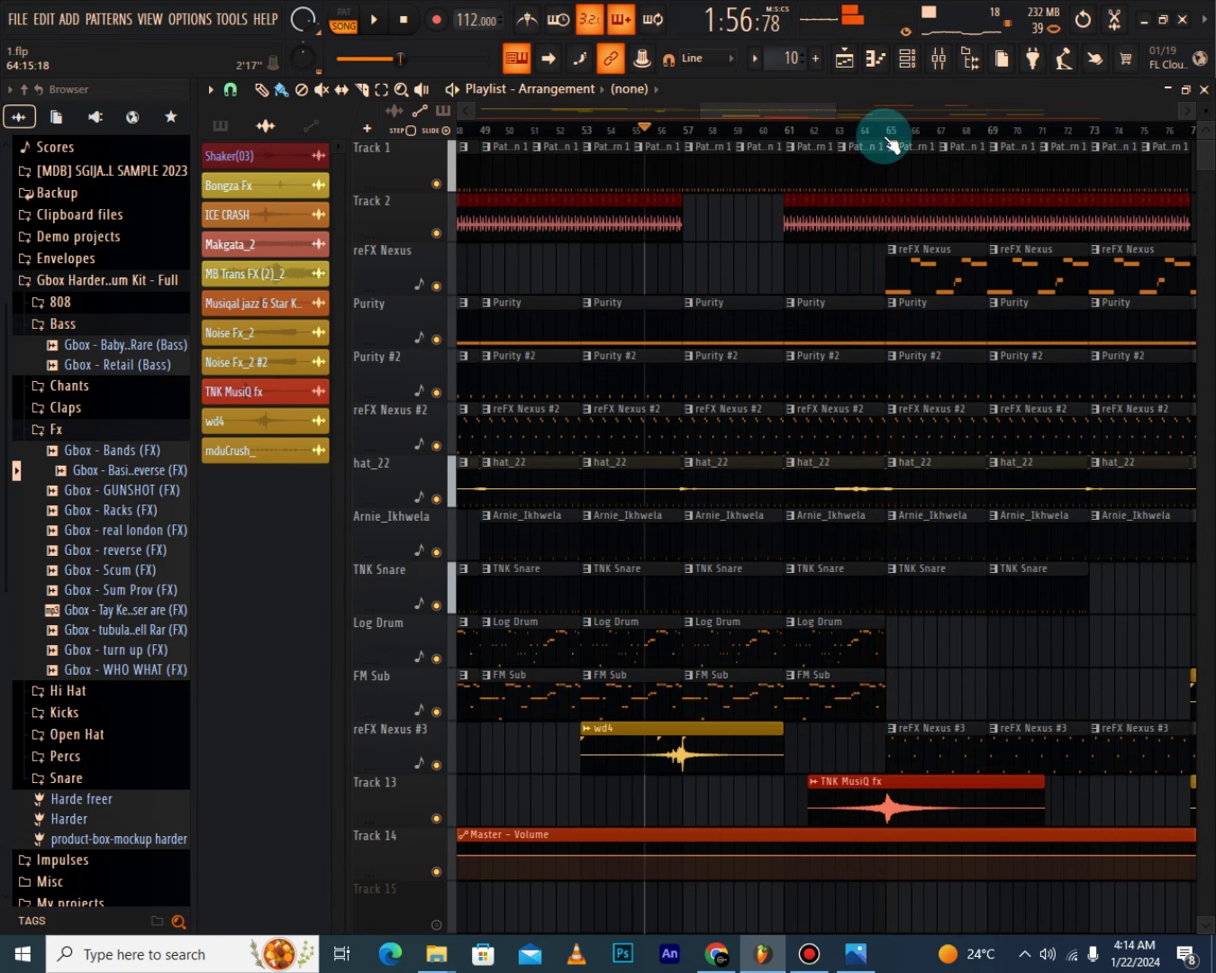
Examine the TNK MusiQ fx transition around bar 65, then briefly audition from just before the Track 2 re-entry at bar 61.
{"action": "scroll", "coordinate": [889, 143], "scroll_direction": "up", "scroll_amount": 5}
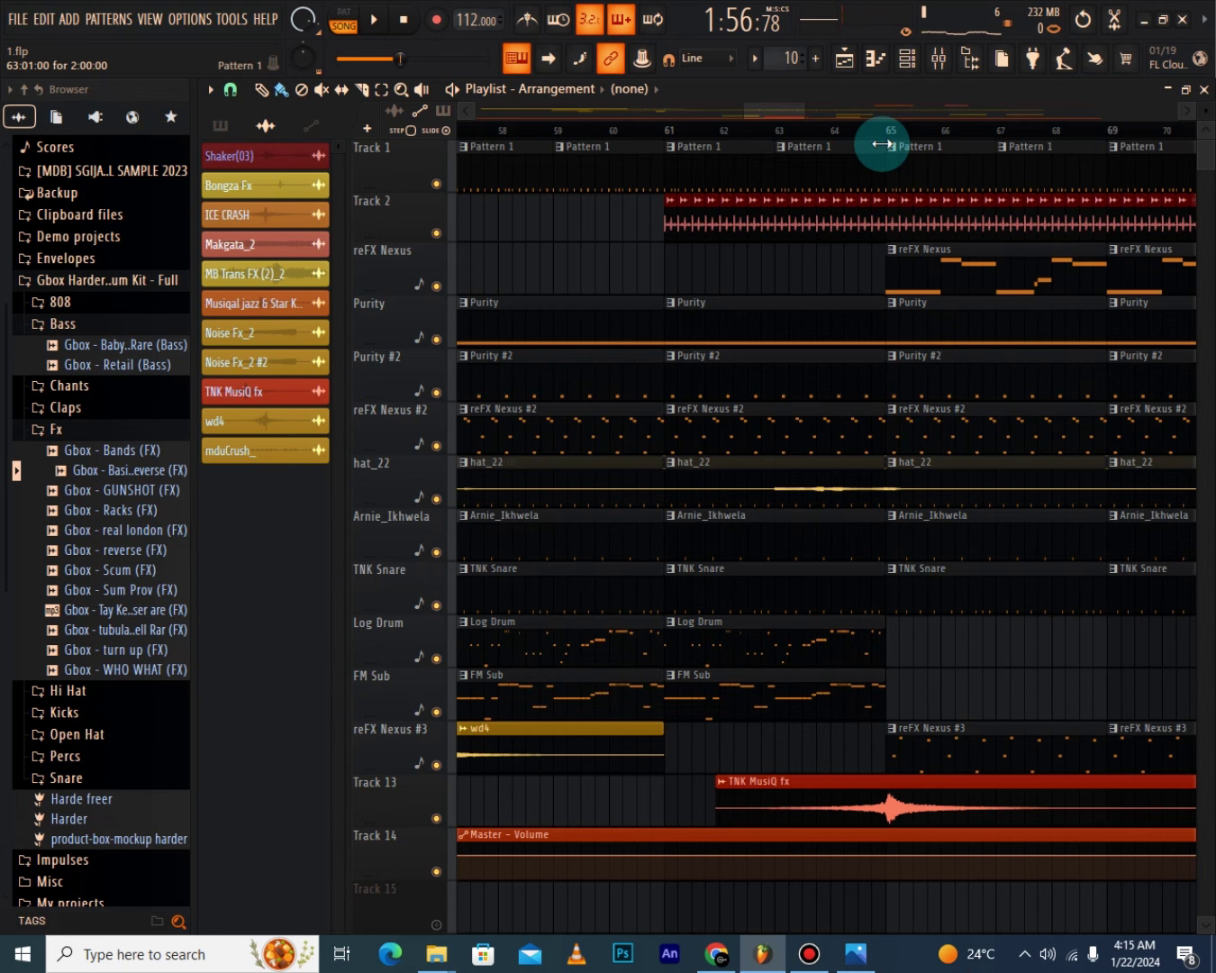
{"action": "scroll", "coordinate": [628, 109], "scroll_direction": "down", "scroll_amount": 2}
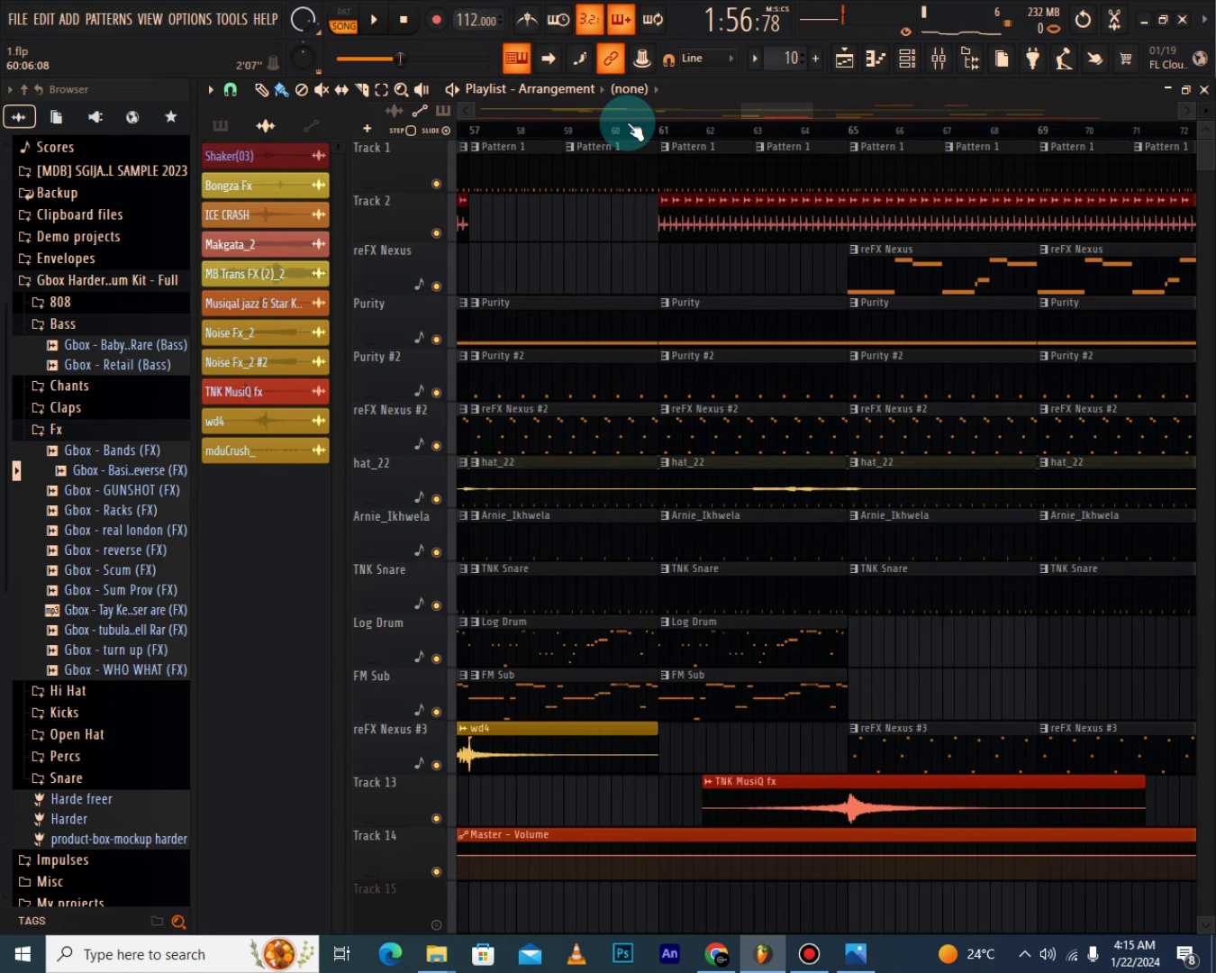
{"action": "scroll", "coordinate": [628, 134], "scroll_direction": "down", "scroll_amount": 2}
{"action": "left_click", "coordinate": [646, 130]}
{"action": "key", "text": "space"}
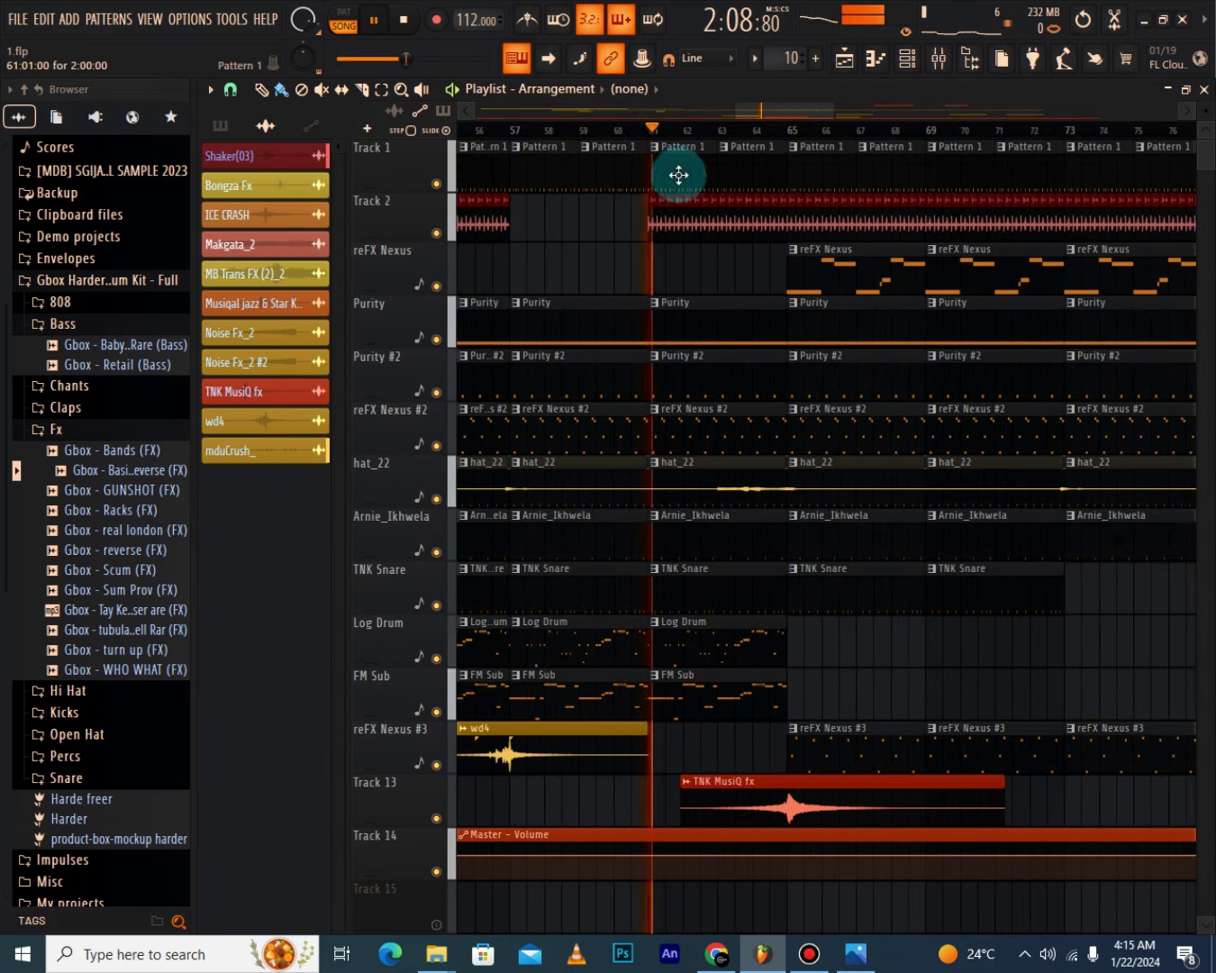
{"action": "key", "text": "space"}
Set the song position just before bar 65 and briefly audition the section change at the TNK MusiQ fx peak.
{"action": "left_click", "coordinate": [790, 131]}
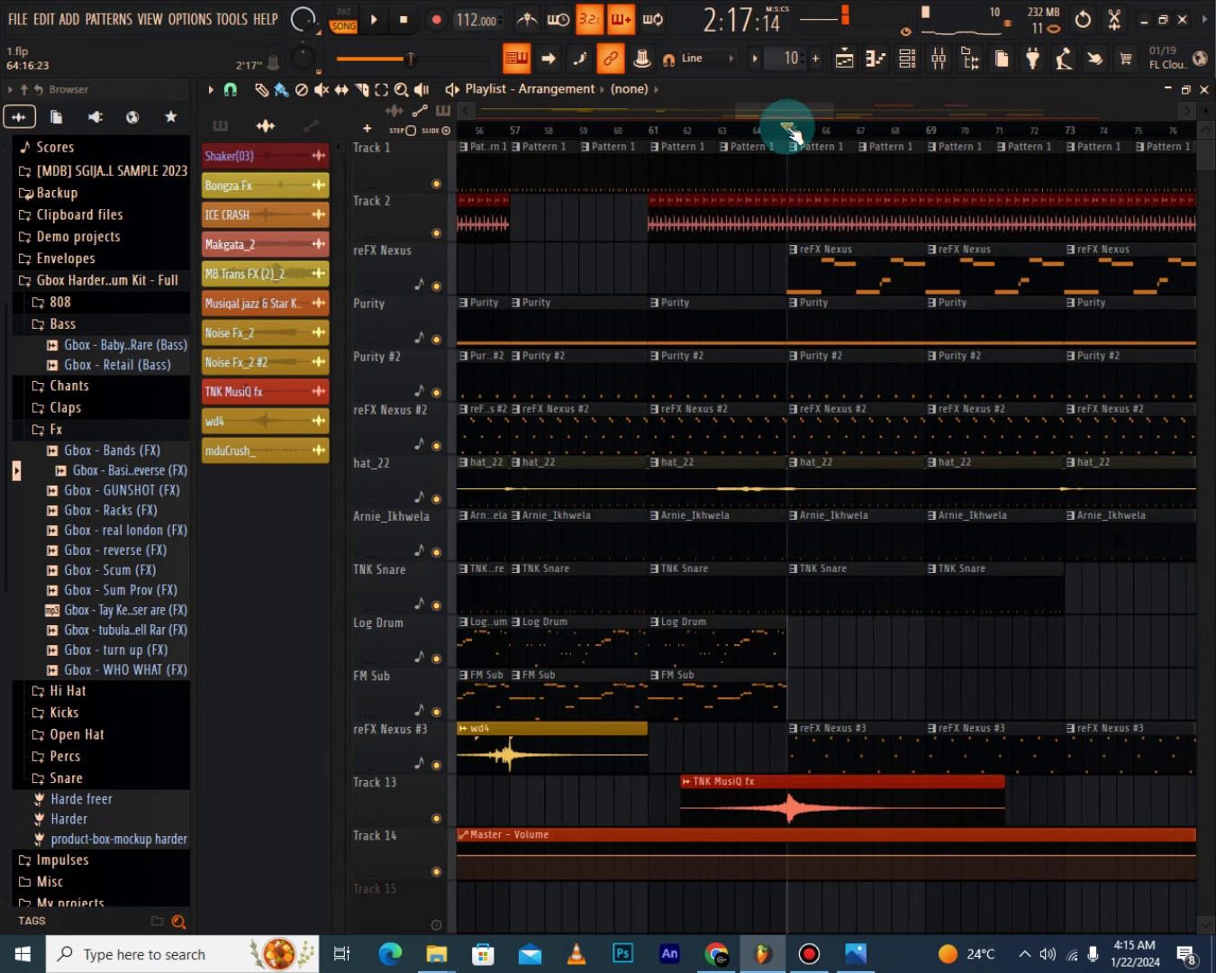
{"action": "key", "text": "space"}
{"action": "key", "text": "space"}
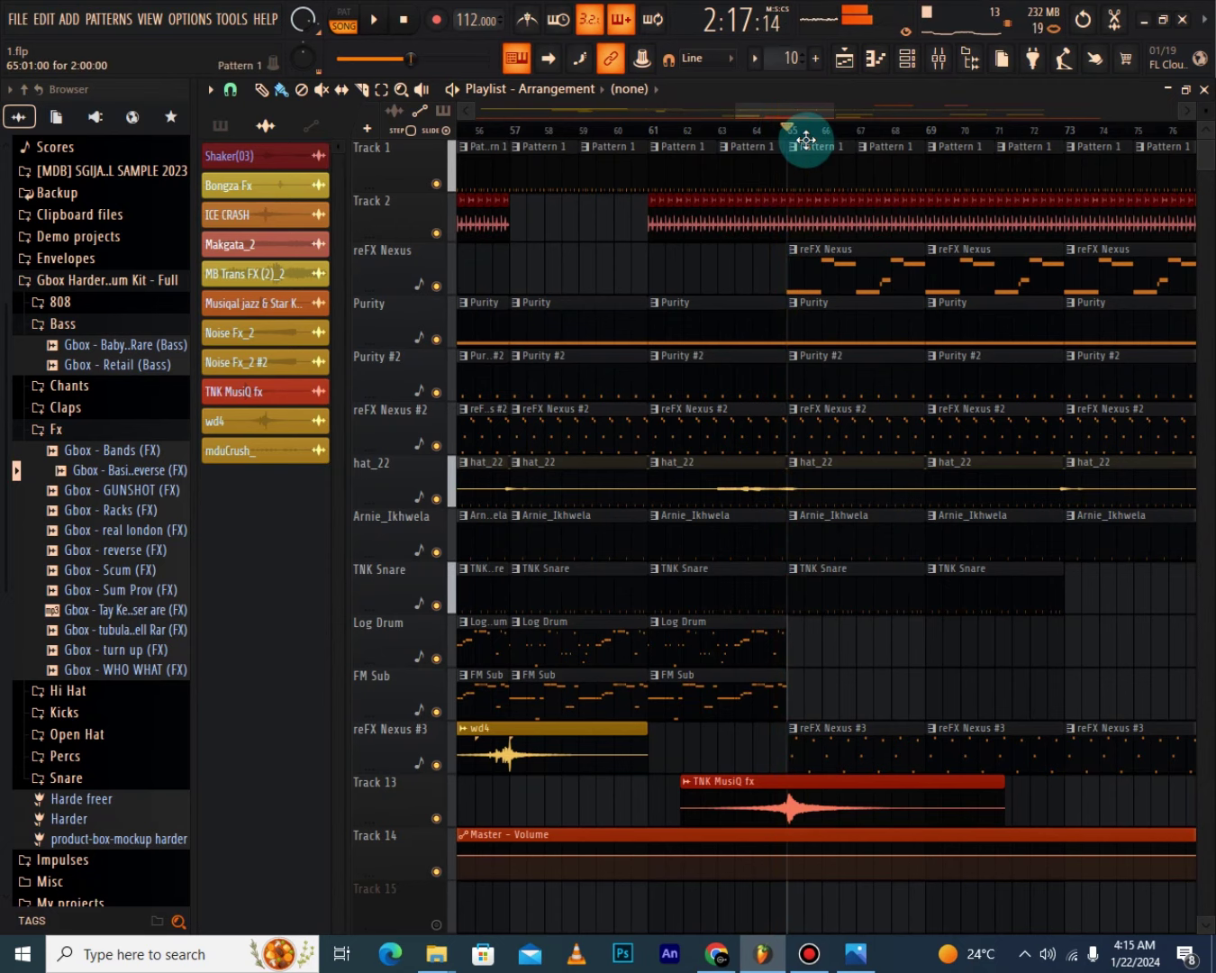
Go back to the earlier section and play from just before bar 24 through the Noise Fx_2 build-up into bar 25, and stop.
{"action": "scroll", "coordinate": [790, 127], "scroll_direction": "down", "scroll_amount": 3}
{"action": "left_click_drag", "start_coordinate": [787, 112], "coordinate": [734, 122]}
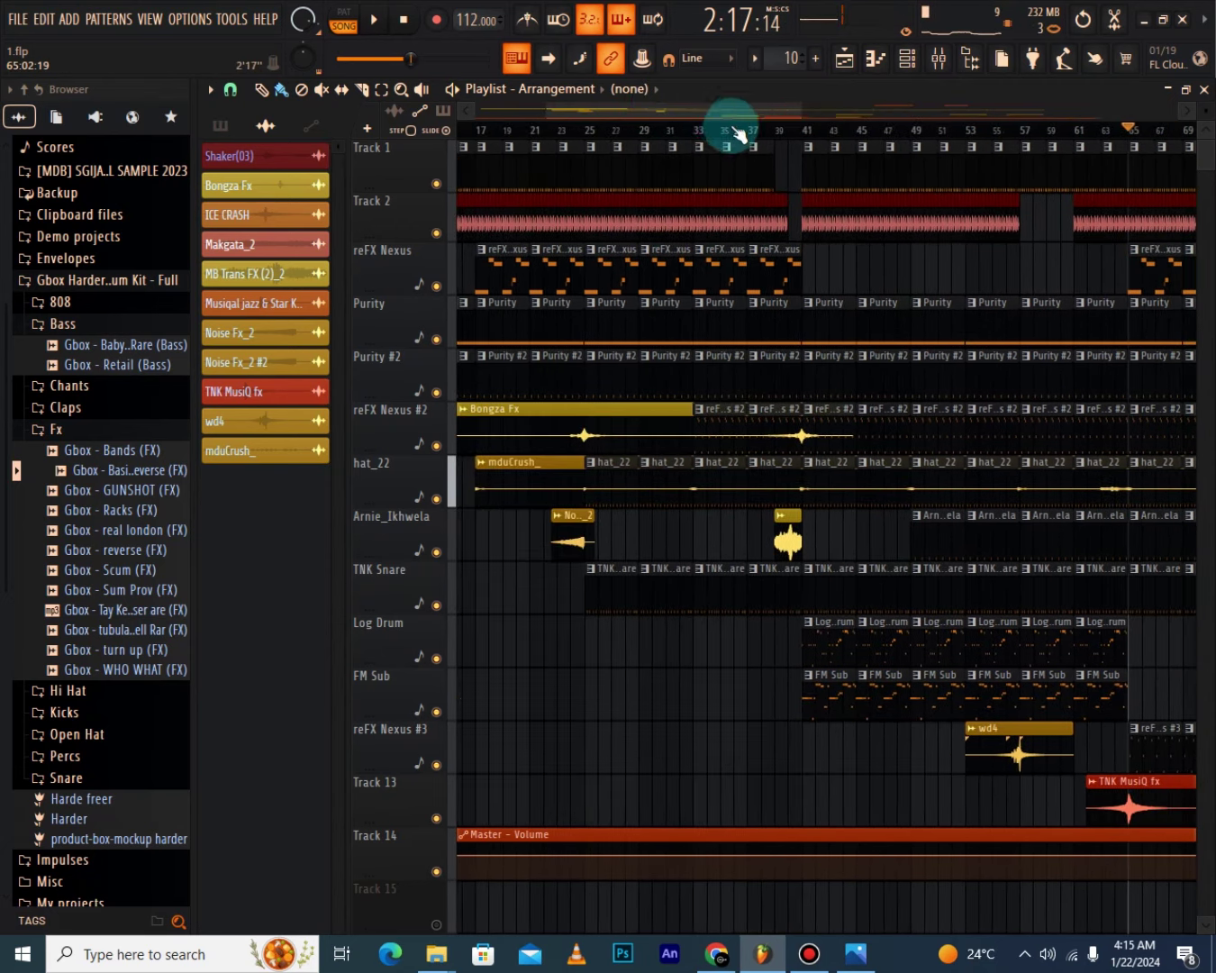
{"action": "scroll", "coordinate": [571, 137], "scroll_direction": "up", "scroll_amount": 2}
{"action": "left_click", "coordinate": [572, 136]}
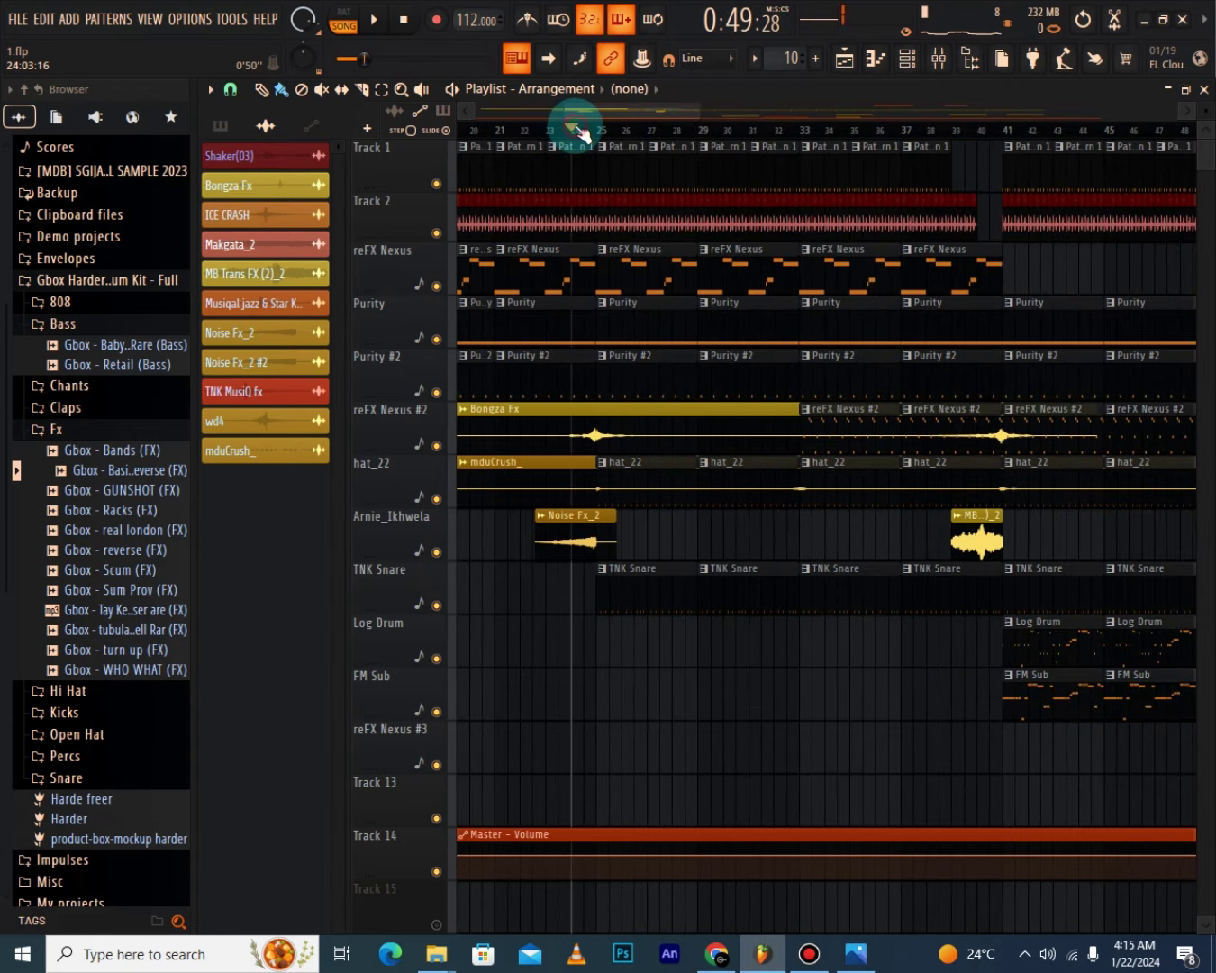
{"action": "key", "text": "space"}
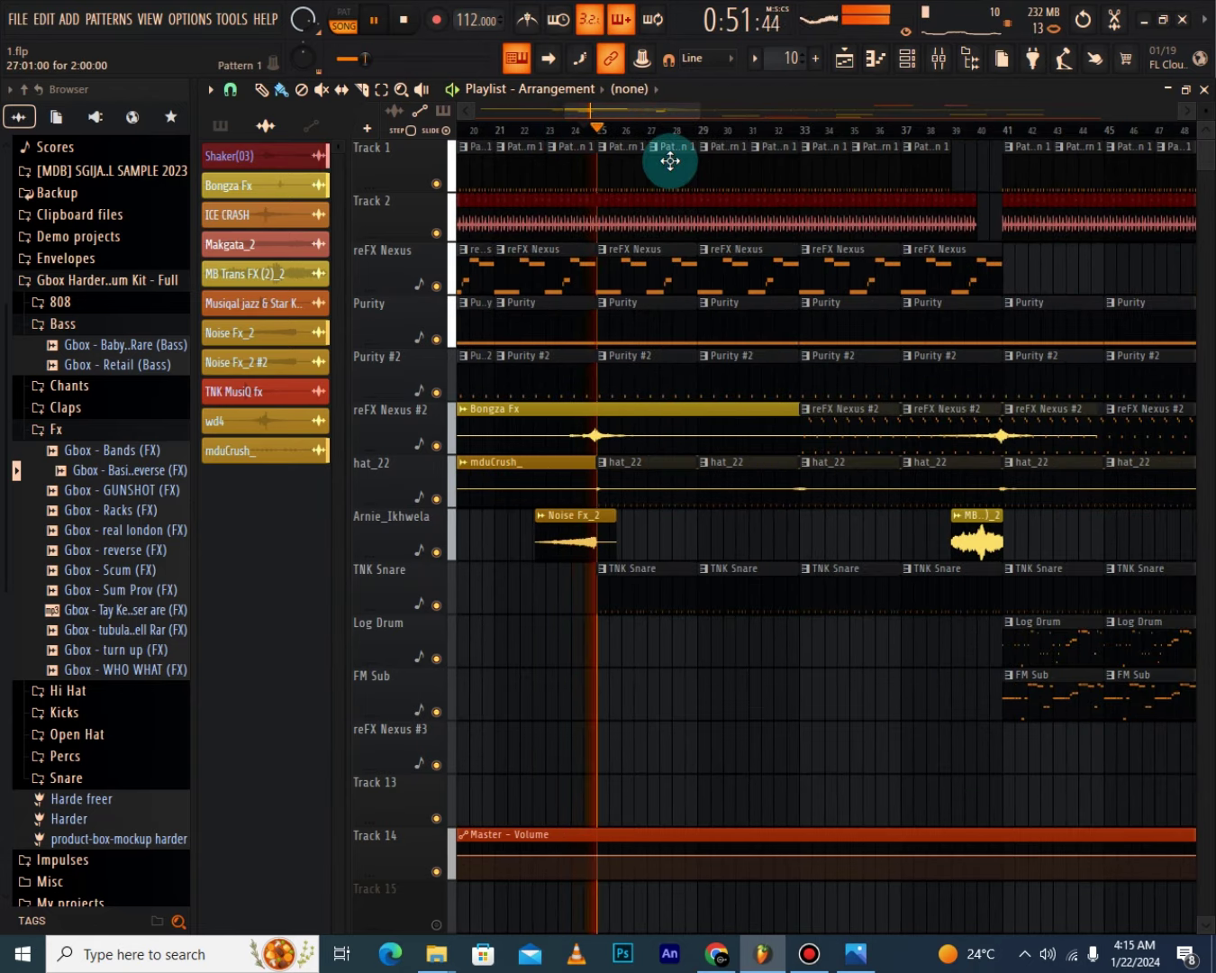
{"action": "key", "text": "space"}
Briefly audition the reFX Nexus #2 entry at bar 33, starting just before it, and stop playback.
{"action": "left_click", "coordinate": [801, 133]}
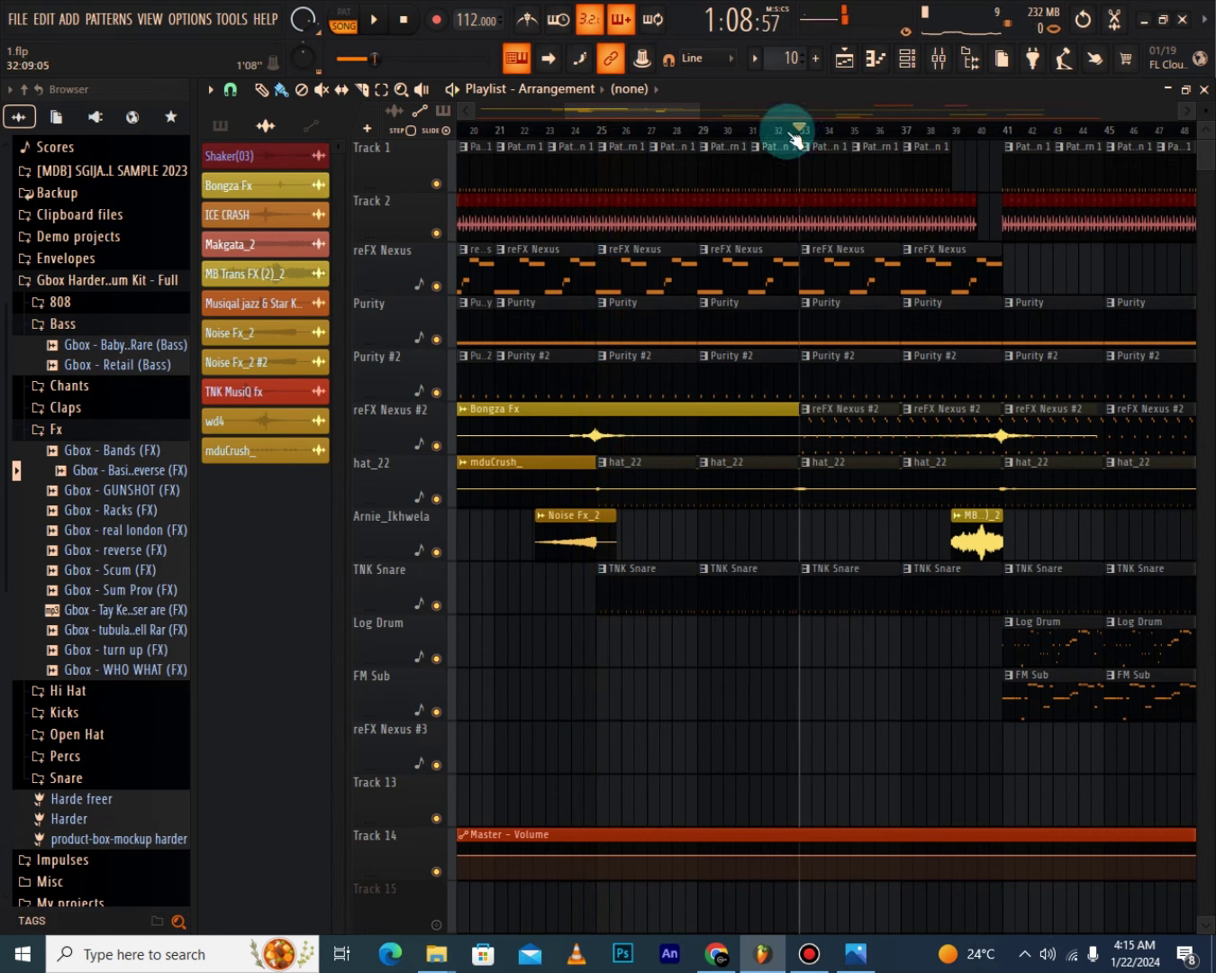
{"action": "key", "text": "space"}
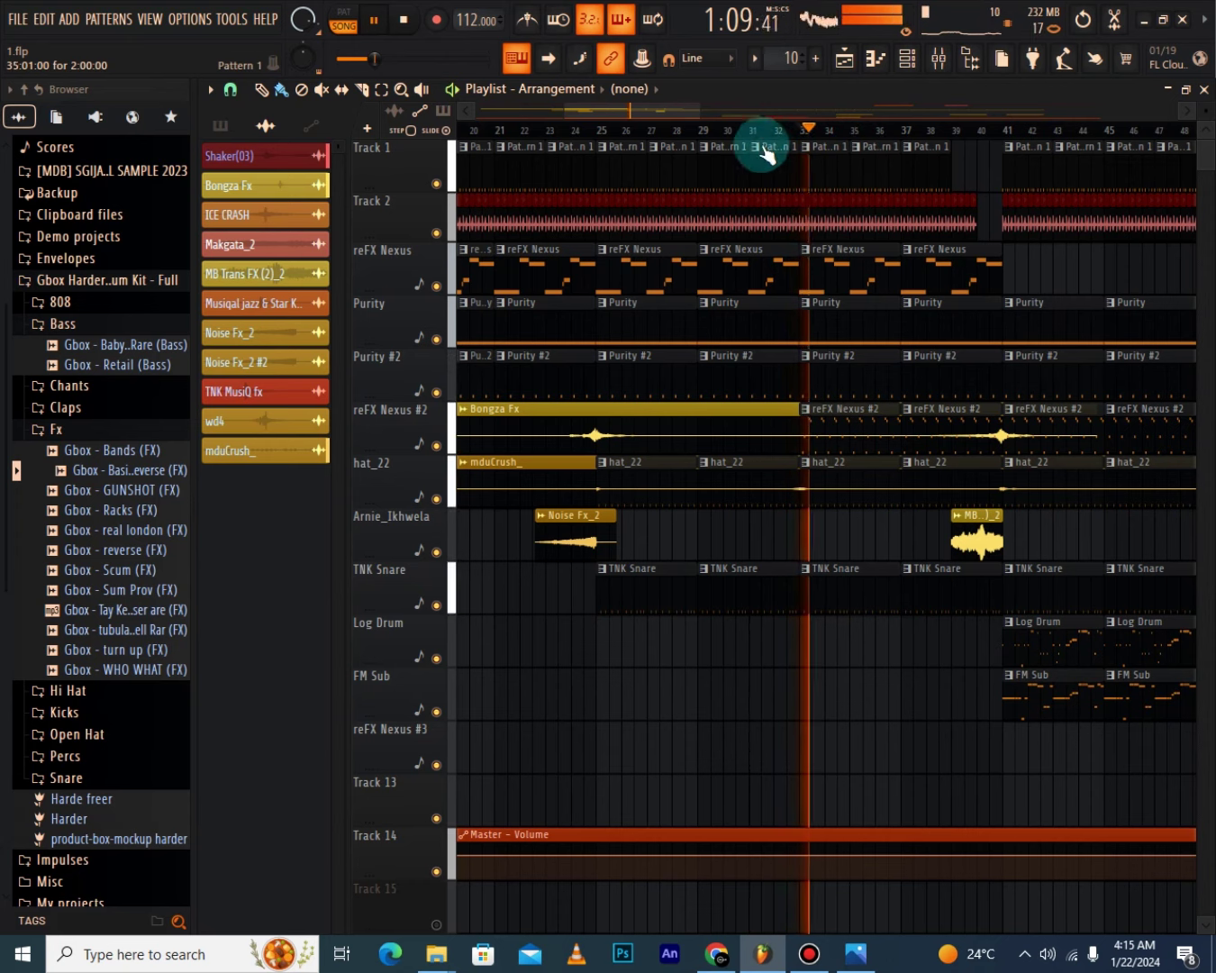
{"action": "key", "text": "space"}
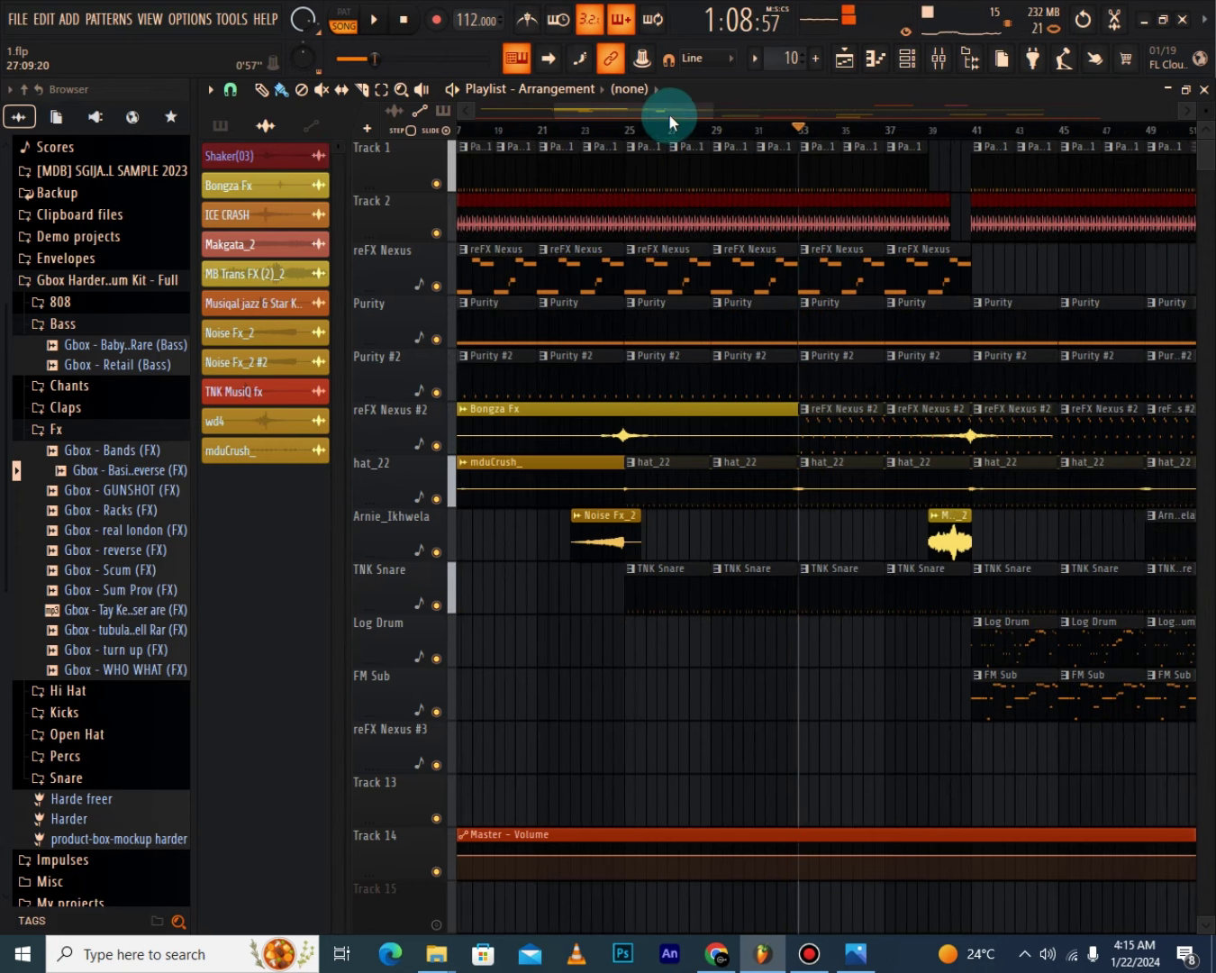
Play from midway between bars 63 and 64 through the TNK MusiQ fx transition into the drum gap at bar 77, and stop.
{"action": "left_click_drag", "start_coordinate": [669, 113], "coordinate": [853, 128]}
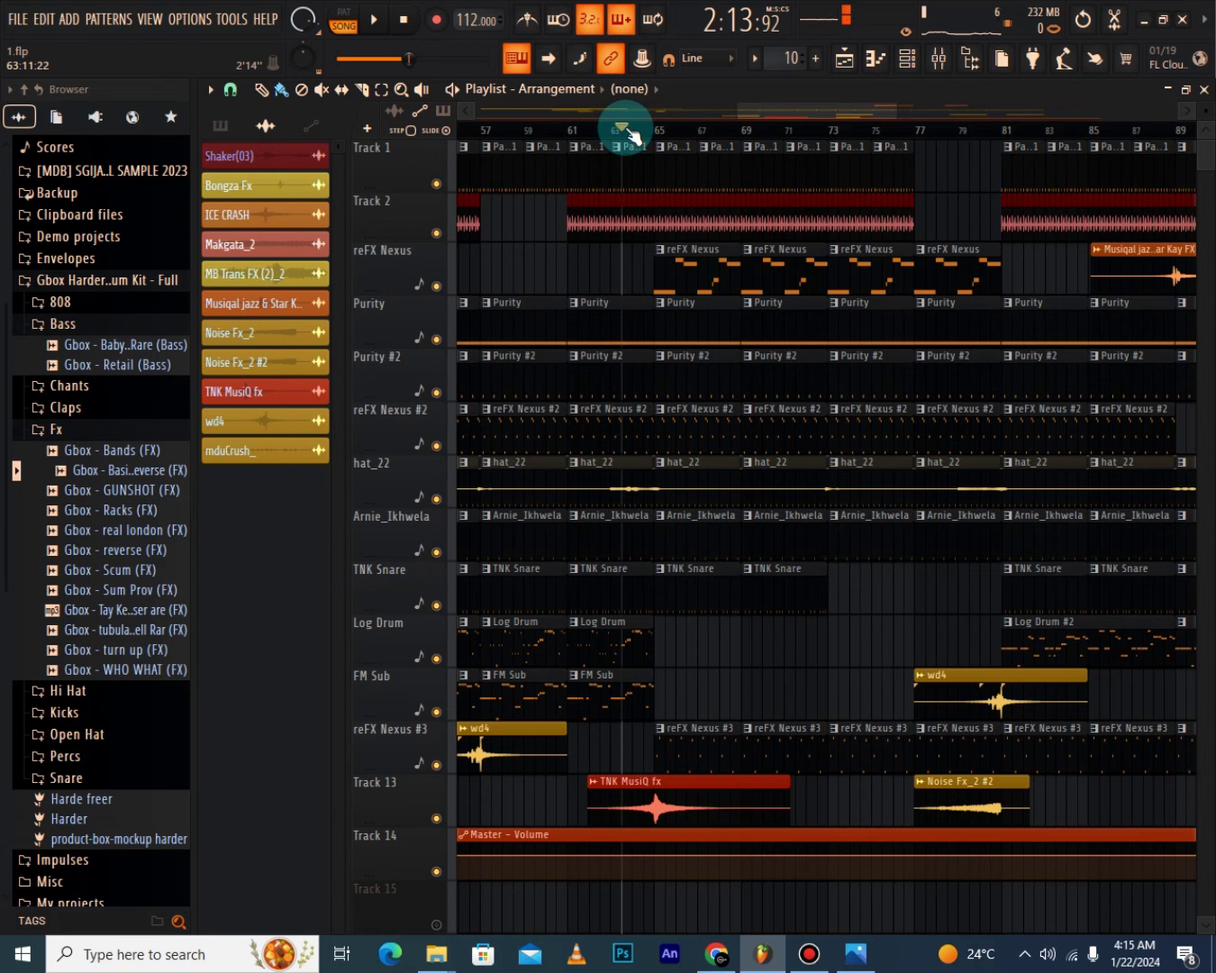
{"action": "key", "text": "space"}
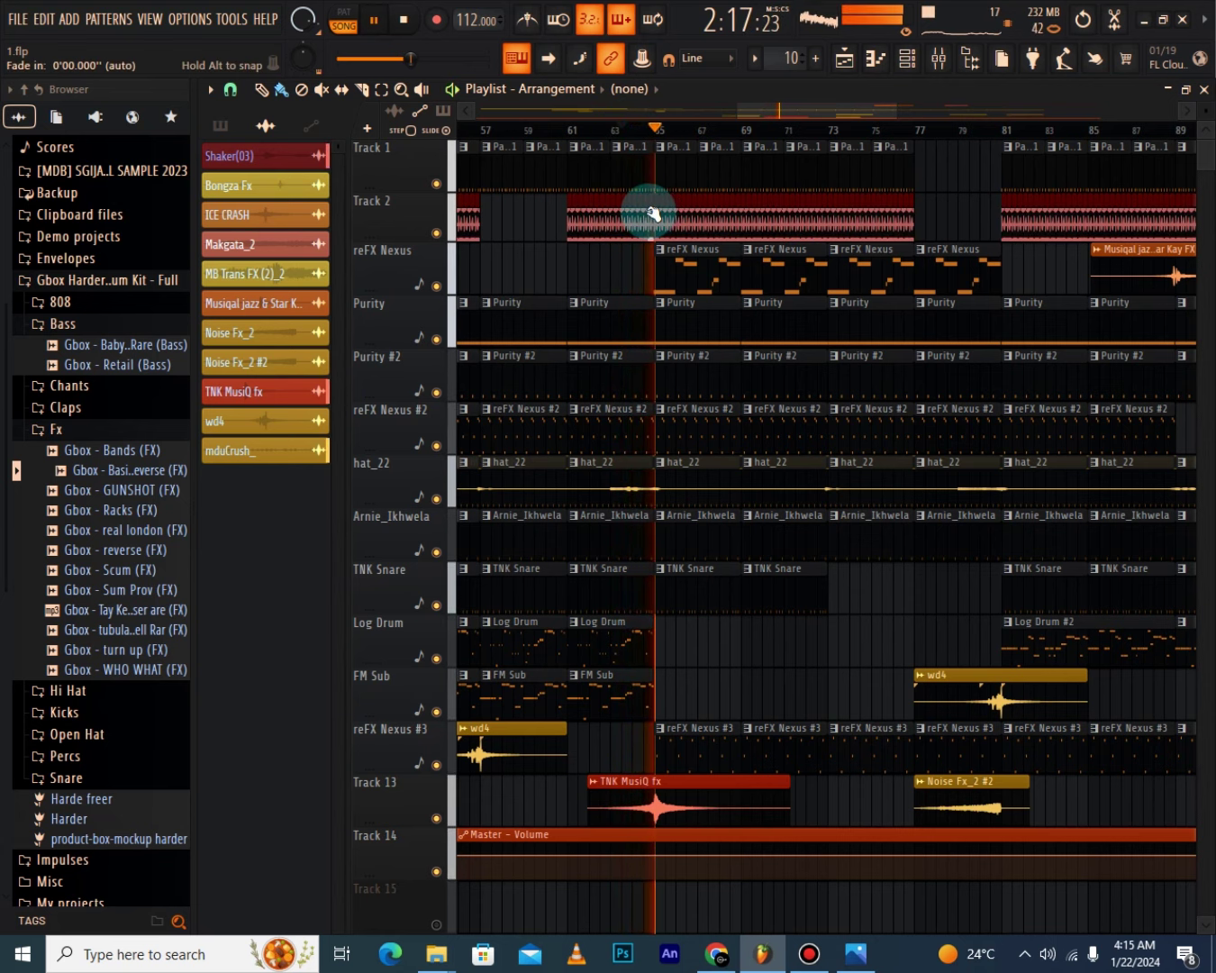
{"action": "left_click", "coordinate": [882, 205]}
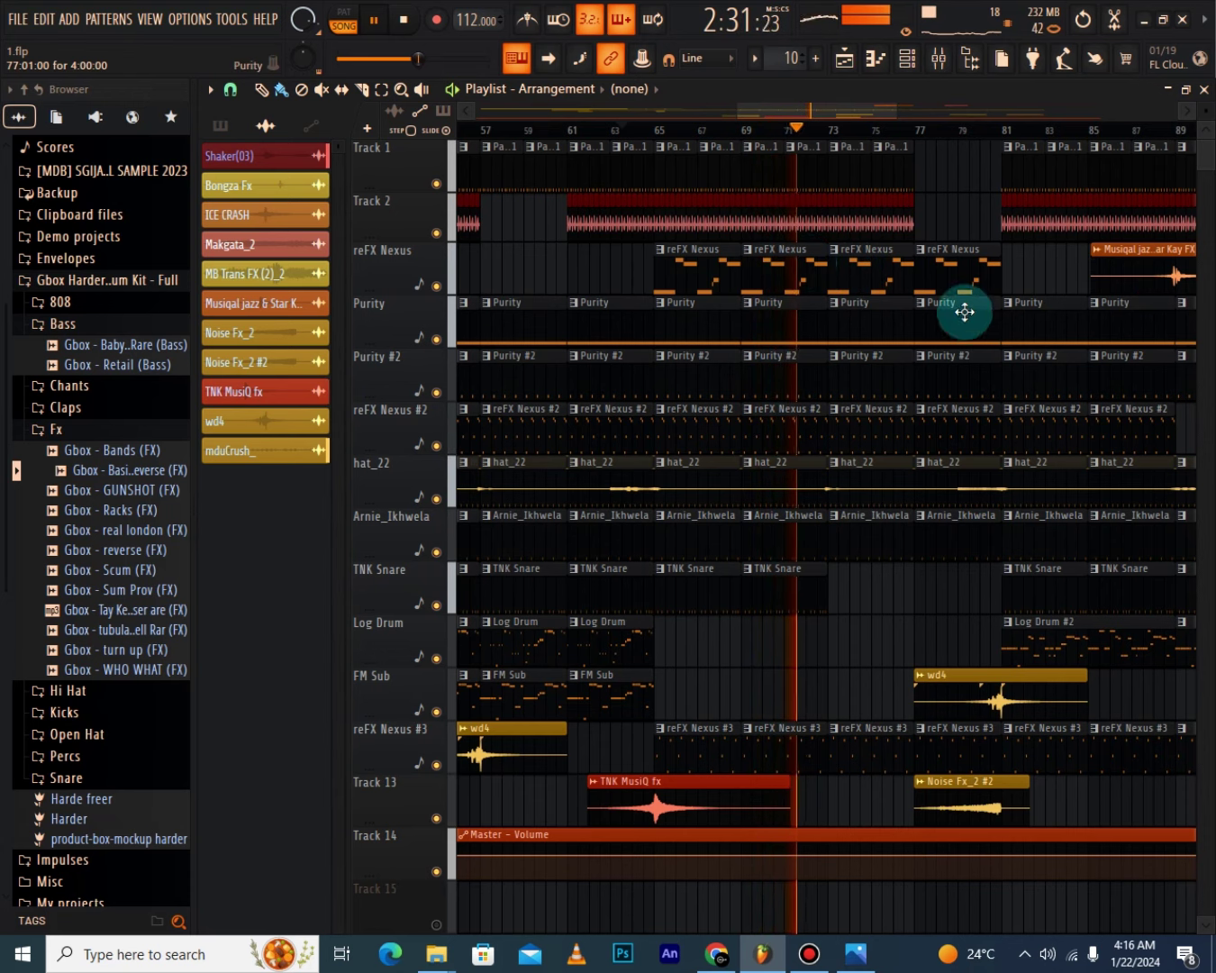
{"action": "left_click_drag", "start_coordinate": [795, 106], "coordinate": [830, 107]}
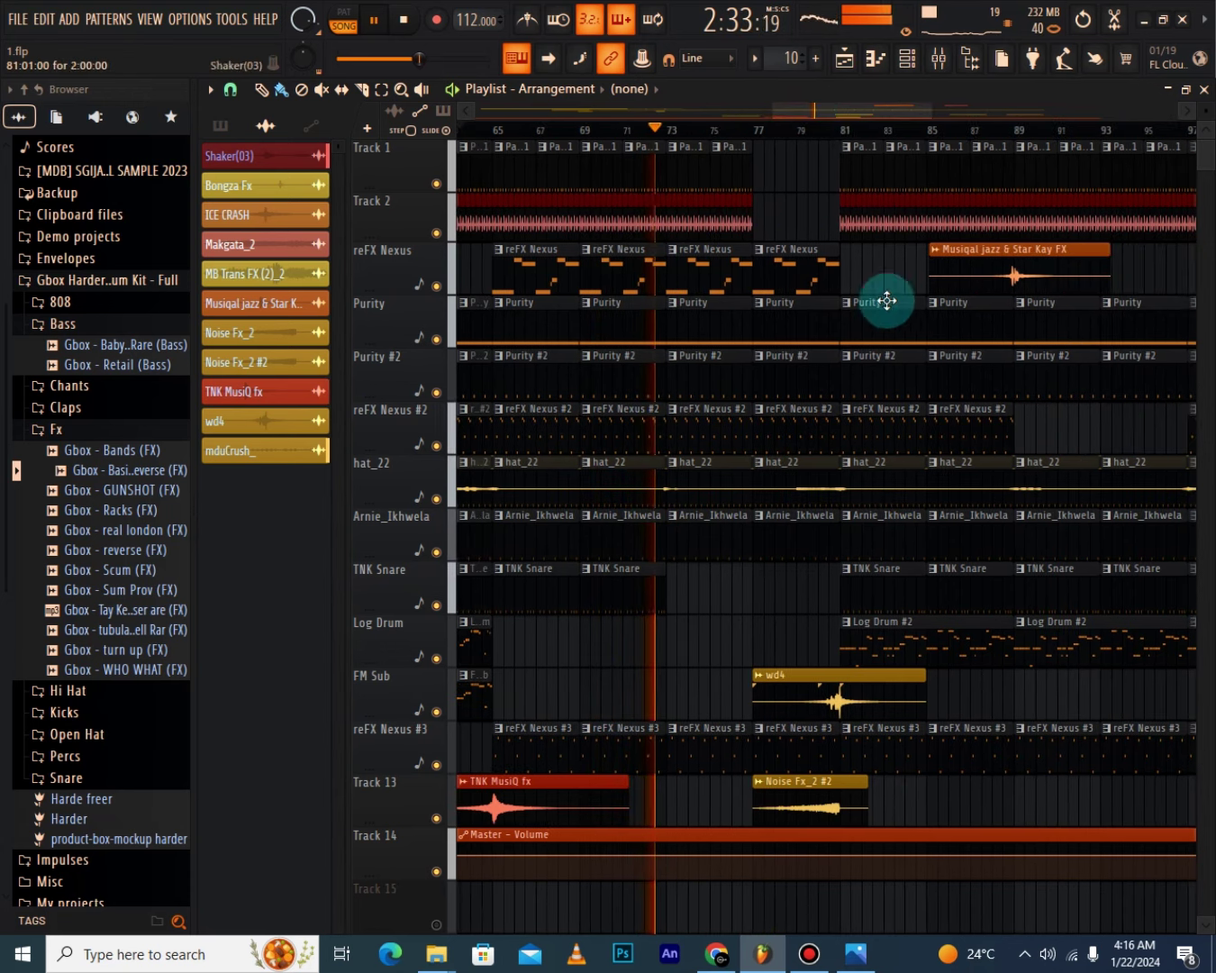
{"action": "scroll", "coordinate": [892, 347], "scroll_direction": "down", "scroll_amount": 3}
{"action": "scroll", "coordinate": [859, 301], "scroll_direction": "up", "scroll_amount": 3}
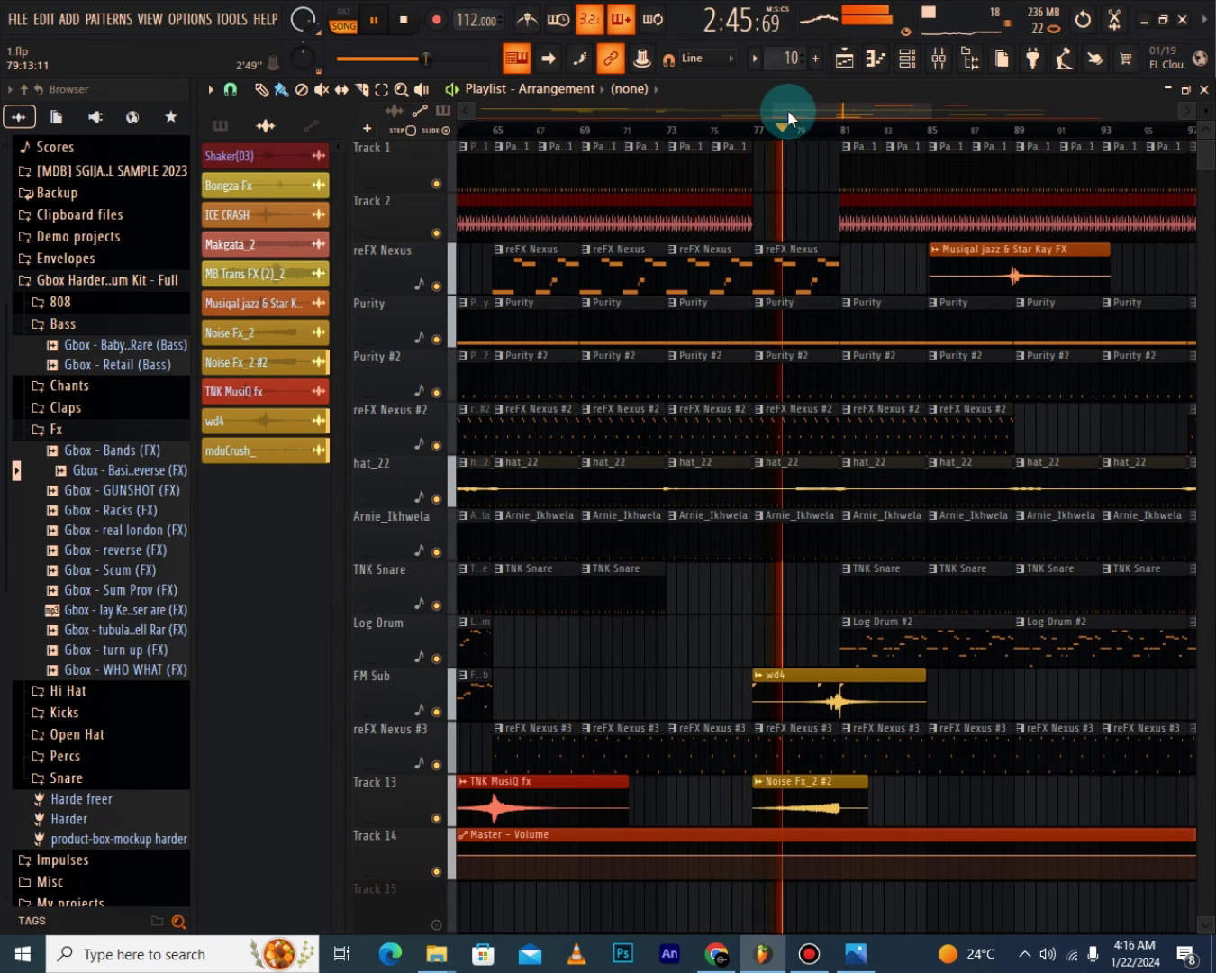
{"action": "key", "text": "space"}
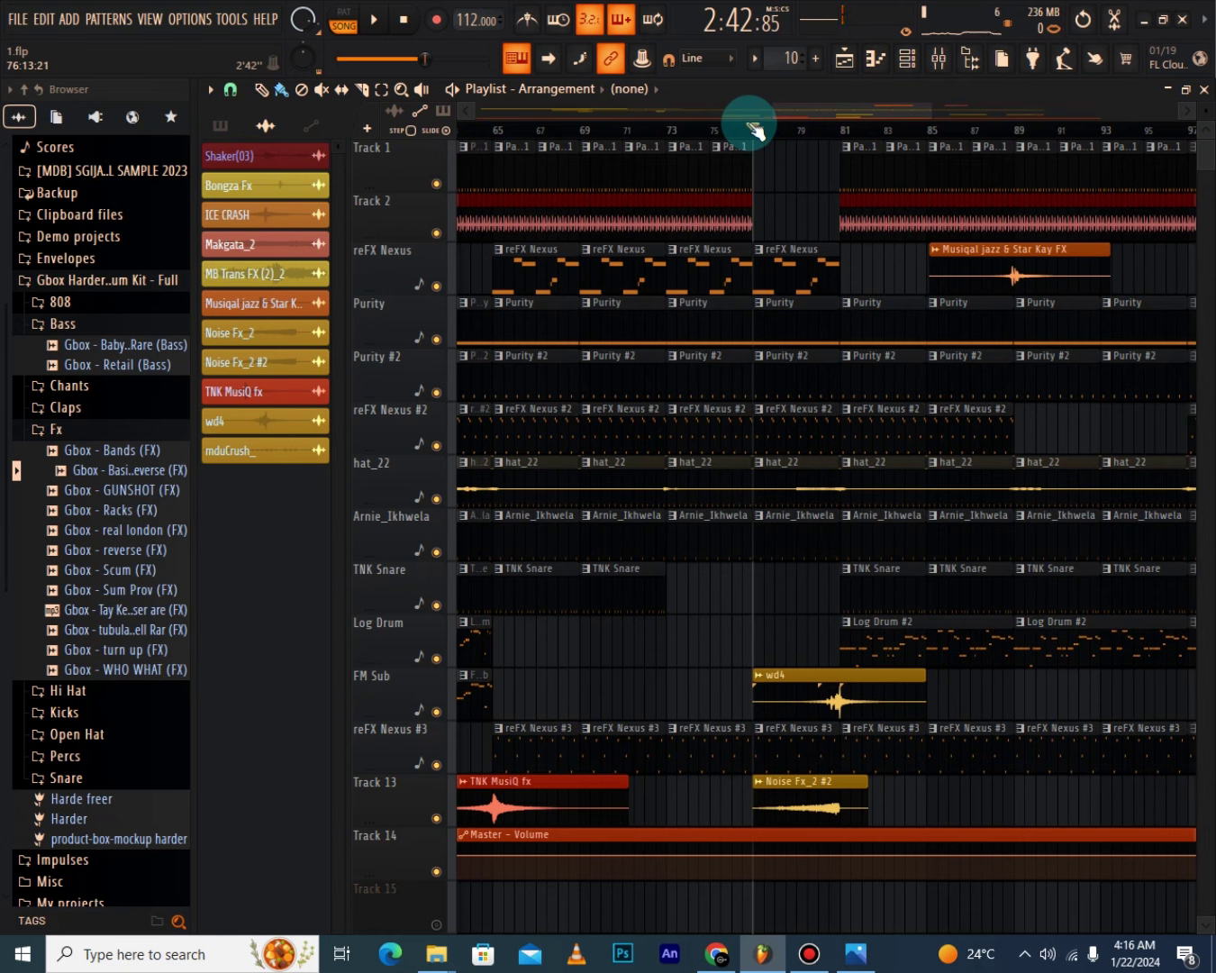
Play from just before bar 77 through the wd4 and Noise Fx_2 #2 build-up into the Log Drum #2 section, stopping before bar 85.
{"action": "key", "text": "space"}
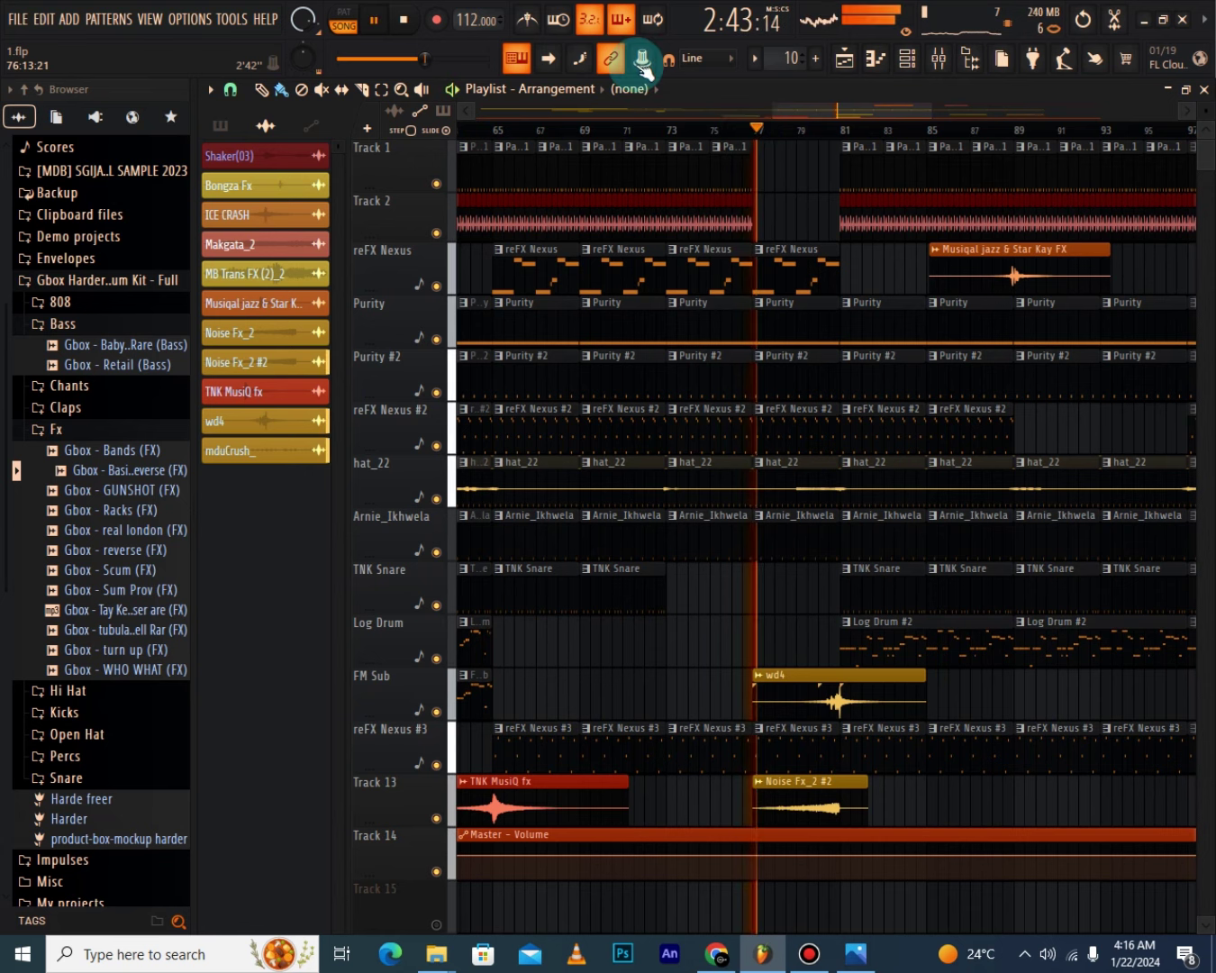
{"action": "scroll", "coordinate": [866, 140], "scroll_direction": "up", "scroll_amount": 3}
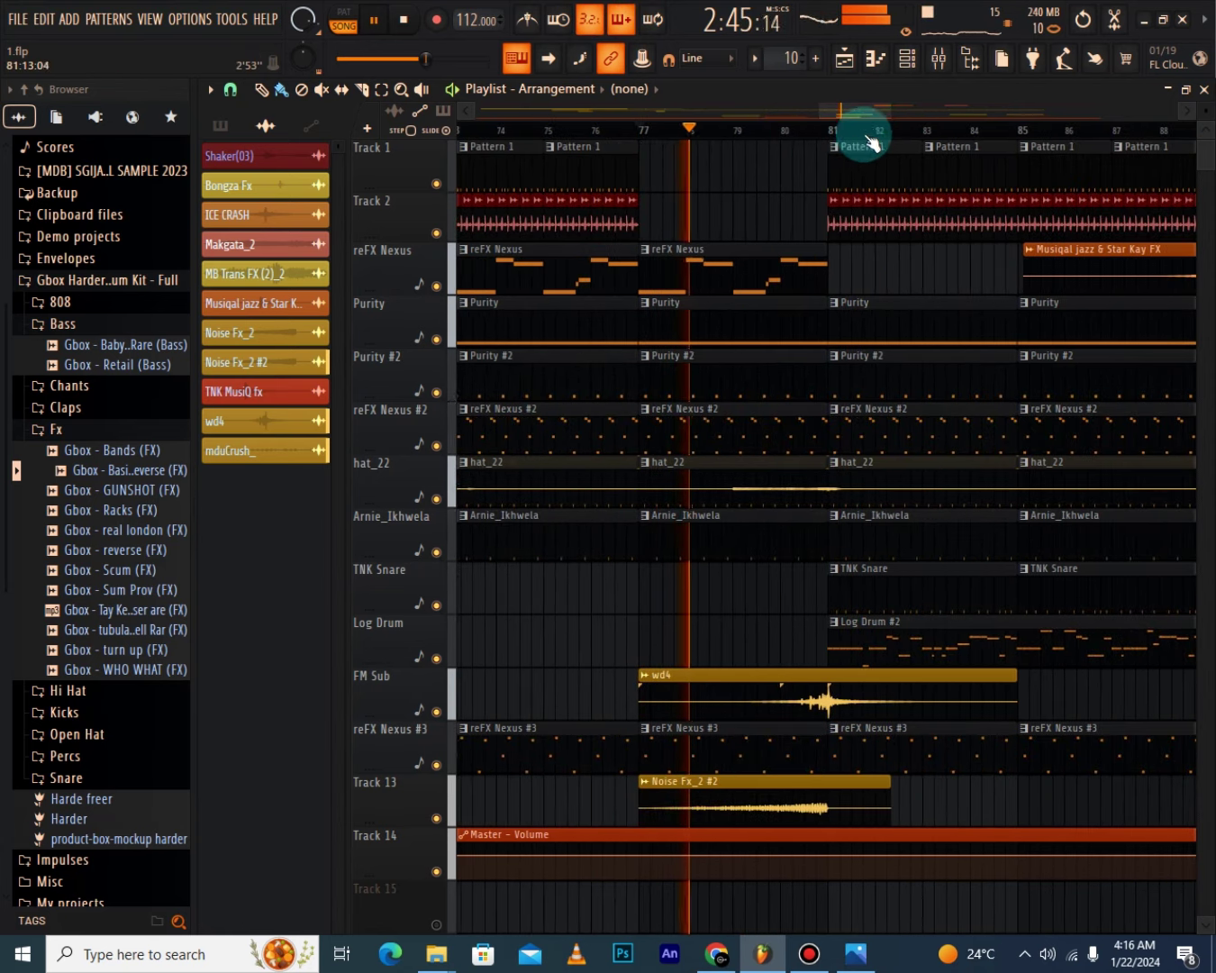
{"action": "scroll", "coordinate": [880, 117], "scroll_direction": "left", "scroll_amount": 2}
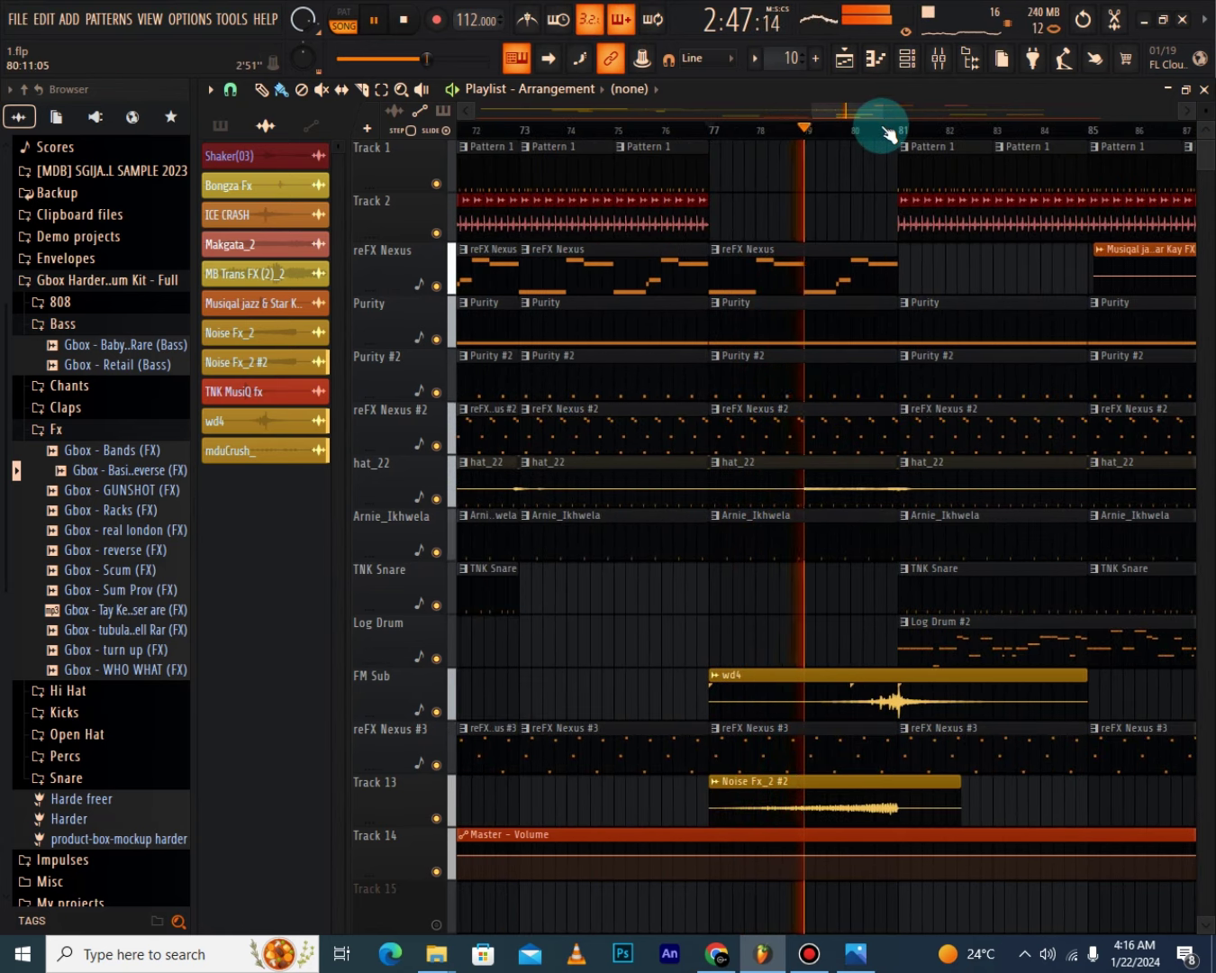
{"action": "scroll", "coordinate": [971, 140], "scroll_direction": "down", "scroll_amount": 2}
{"action": "scroll", "coordinate": [1037, 251], "scroll_direction": "down", "scroll_amount": 2}
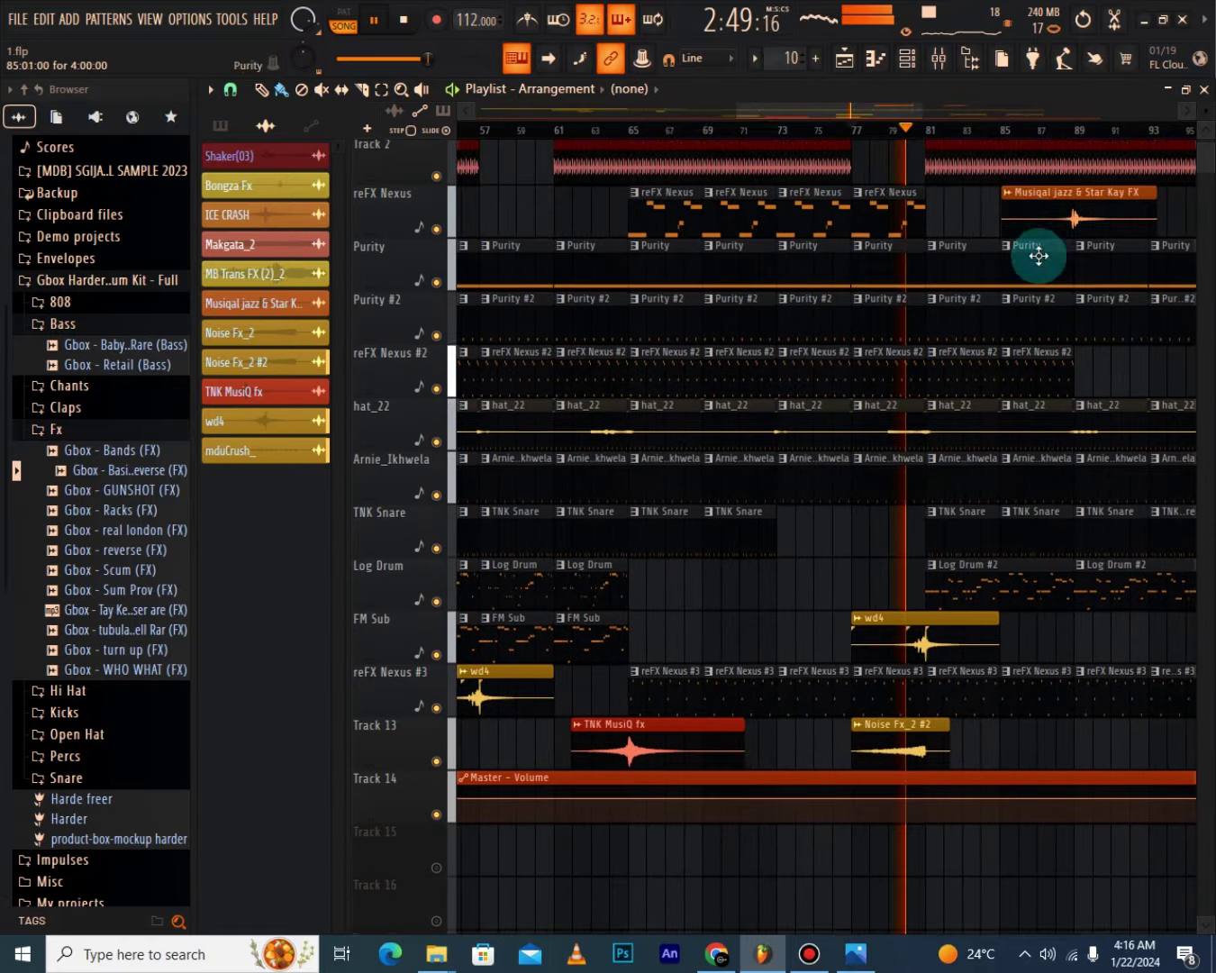
{"action": "scroll", "coordinate": [1017, 135], "scroll_direction": "up", "scroll_amount": 1}
{"action": "scroll", "coordinate": [1021, 144], "scroll_direction": "up", "scroll_amount": 2}
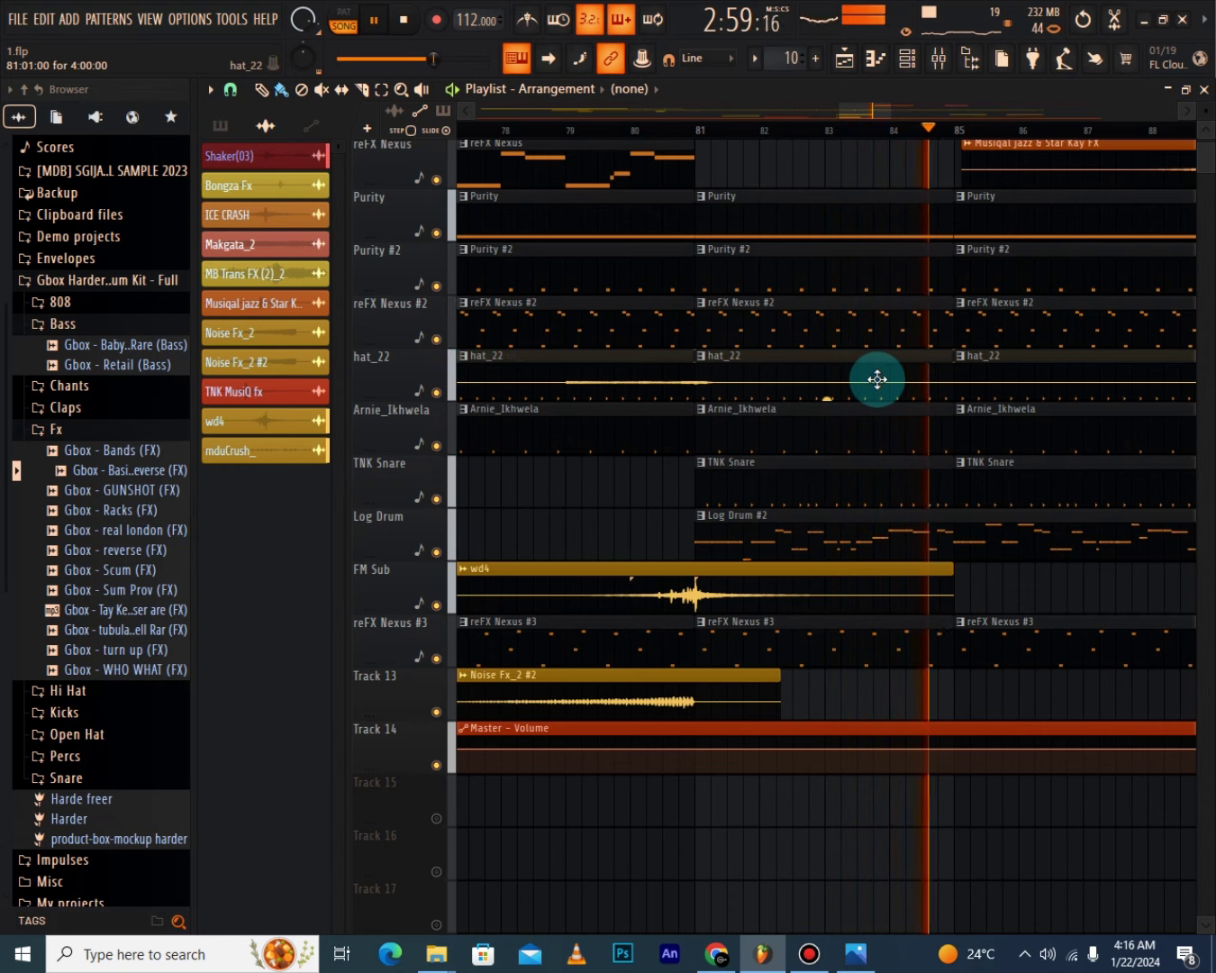
{"action": "key", "text": "space"}
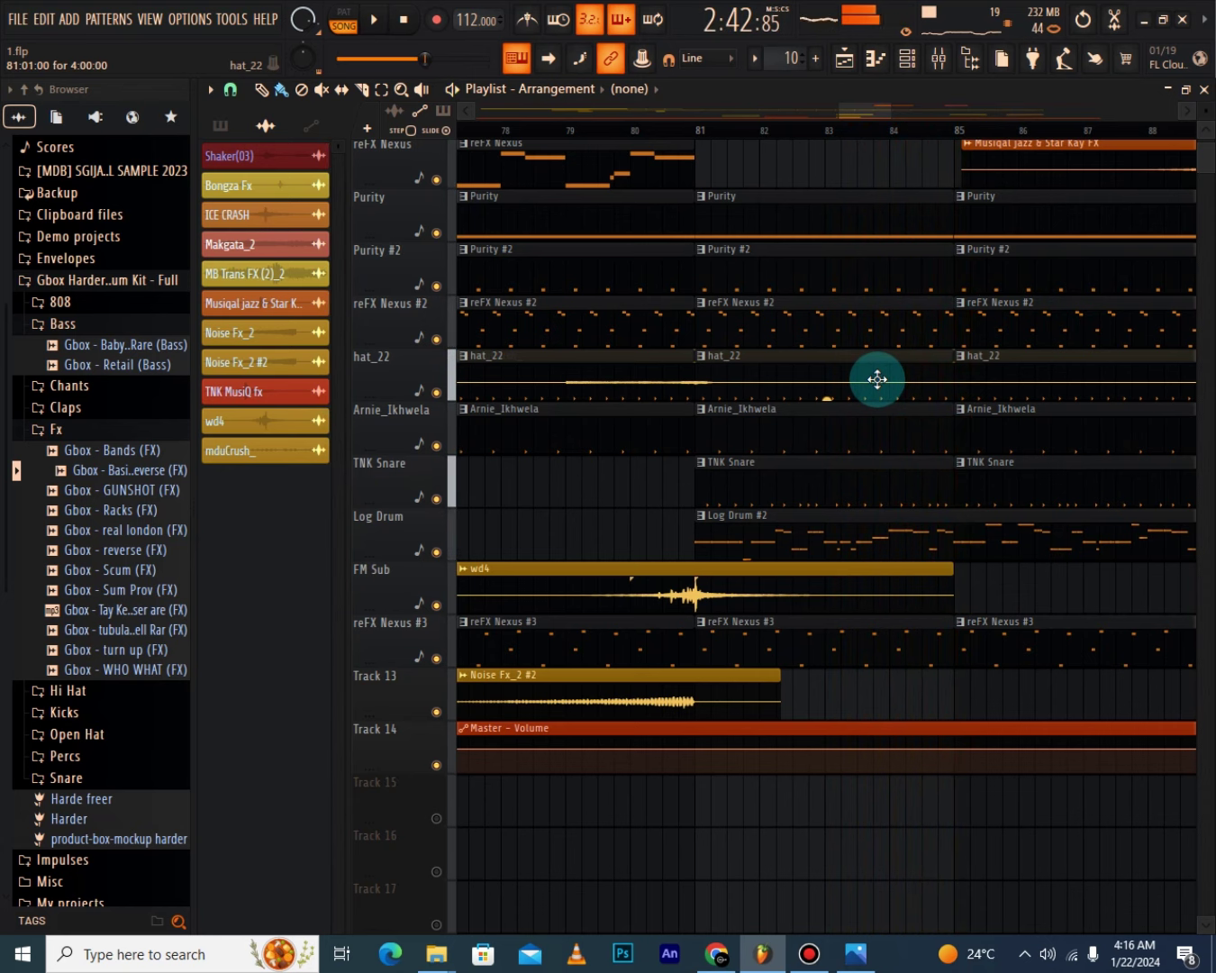
Set the playhead to bar 81, where the Log Drum #2 section starts.
{"action": "left_click_drag", "start_coordinate": [672, 141], "coordinate": [695, 134]}
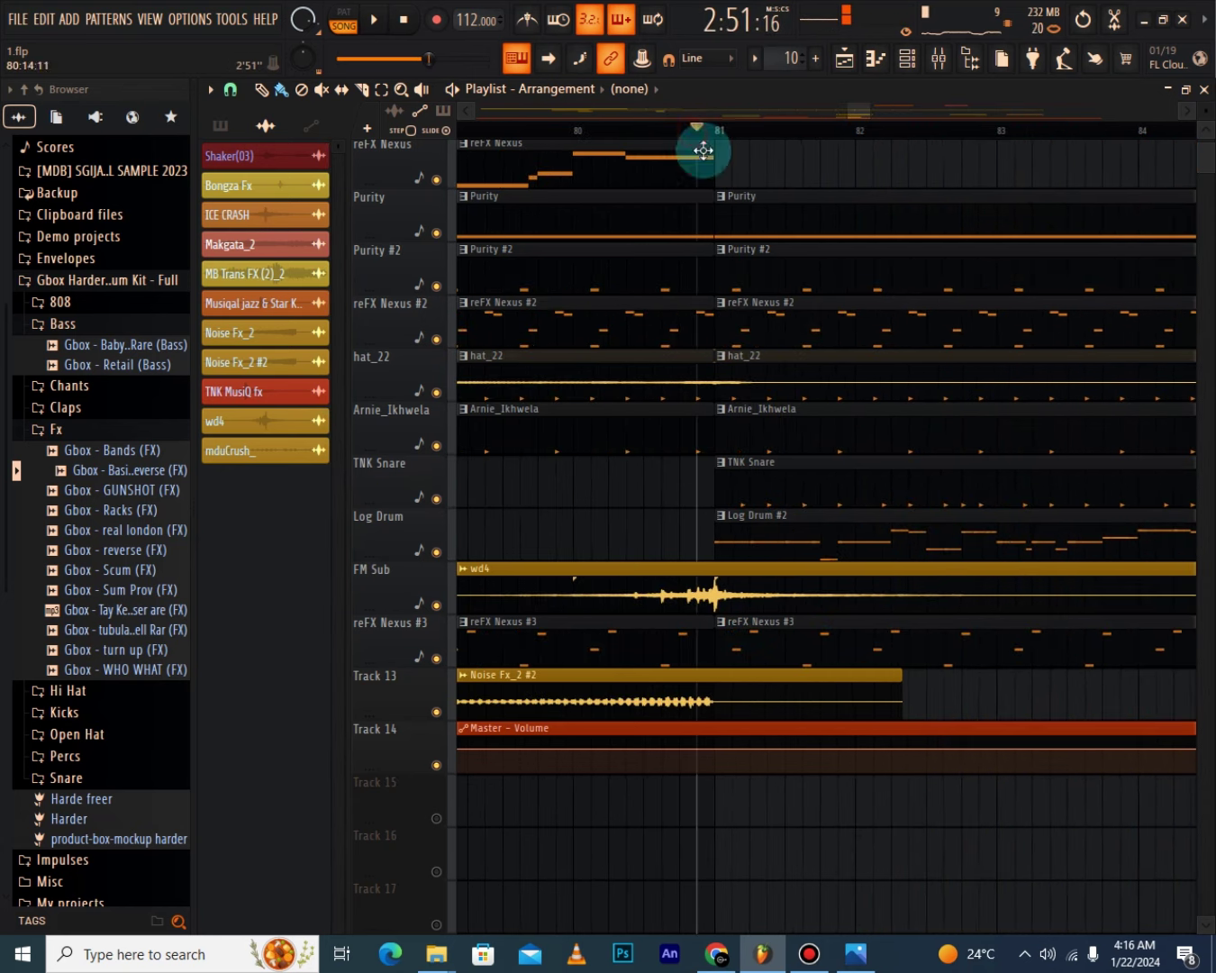
{"action": "left_click", "coordinate": [744, 534]}
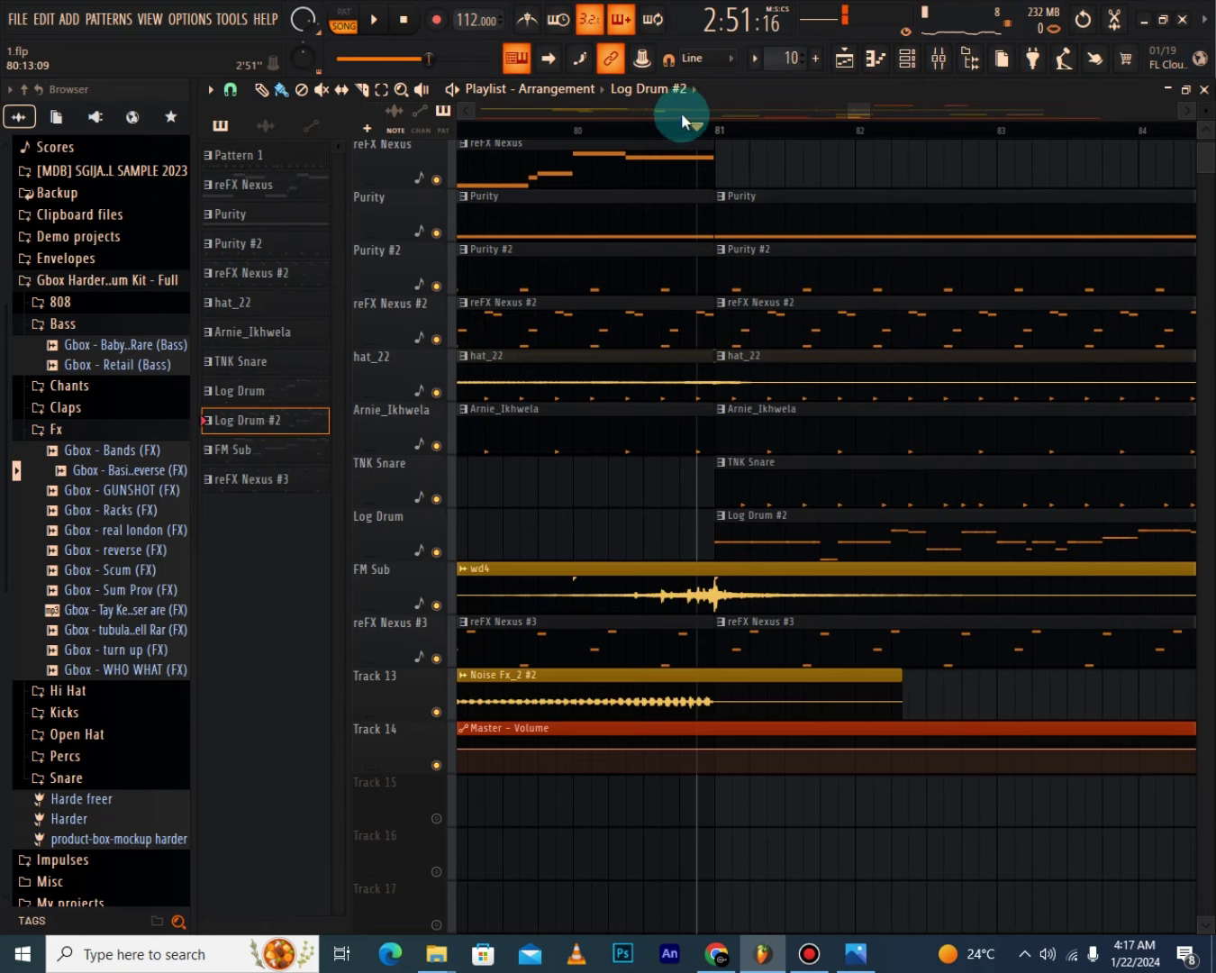
{"action": "left_click_drag", "start_coordinate": [682, 113], "coordinate": [686, 129]}
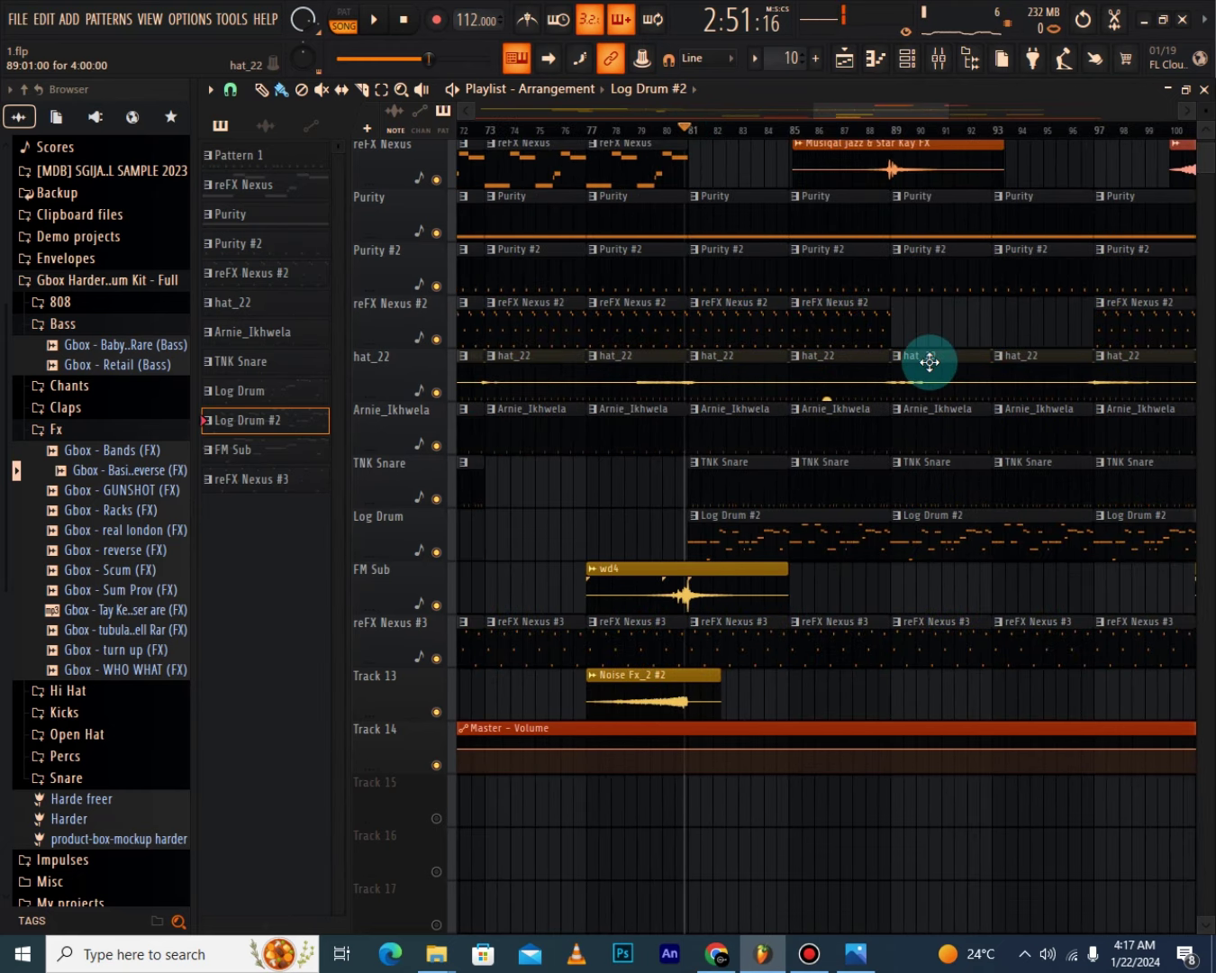
{"action": "left_click_drag", "start_coordinate": [735, 145], "coordinate": [678, 500]}
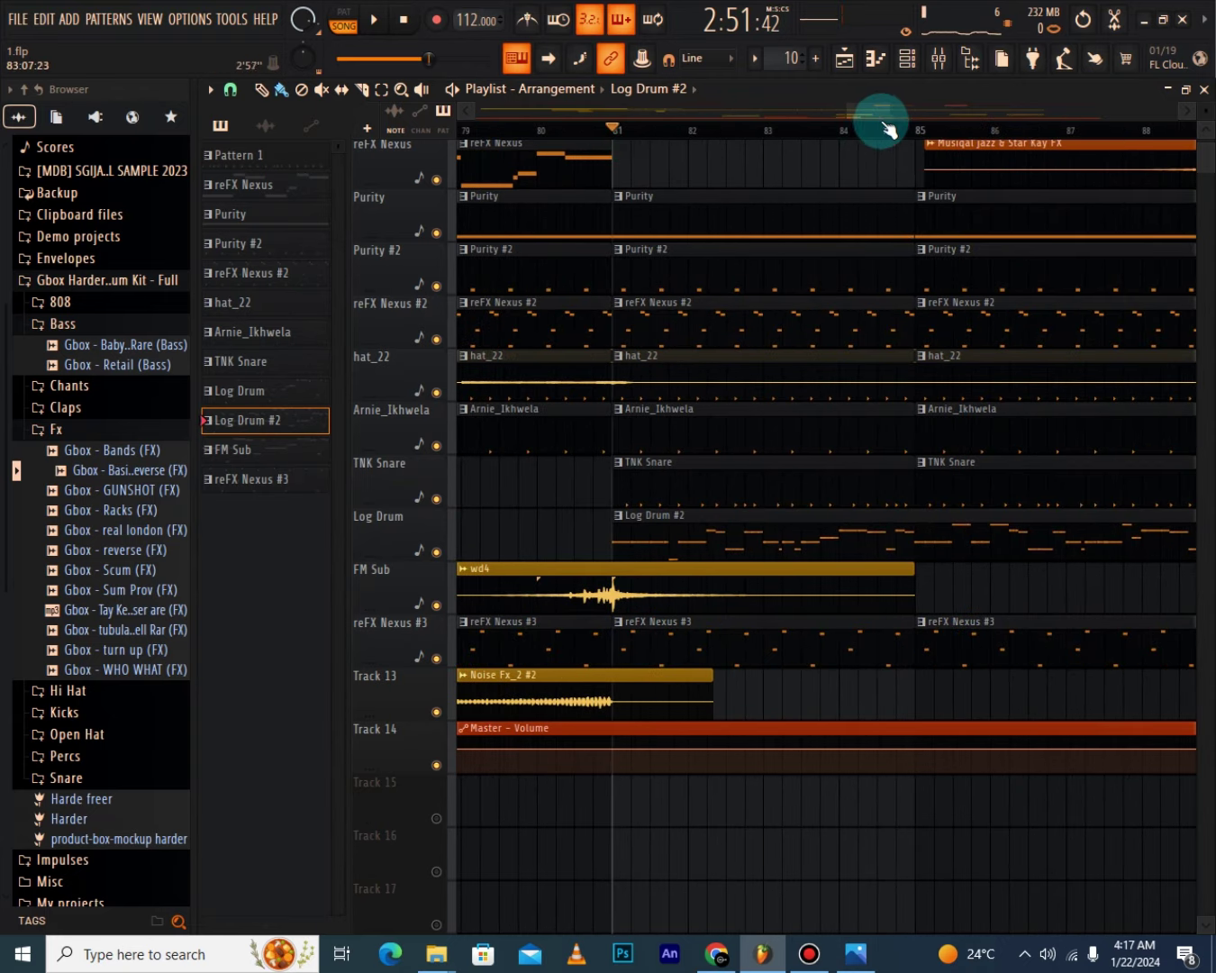
Replace the Log Drum #2 clip at bar 81 with a unique copy of the Log Drum pattern, extended to bar 89.
{"action": "left_click_drag", "start_coordinate": [862, 107], "coordinate": [577, 603]}
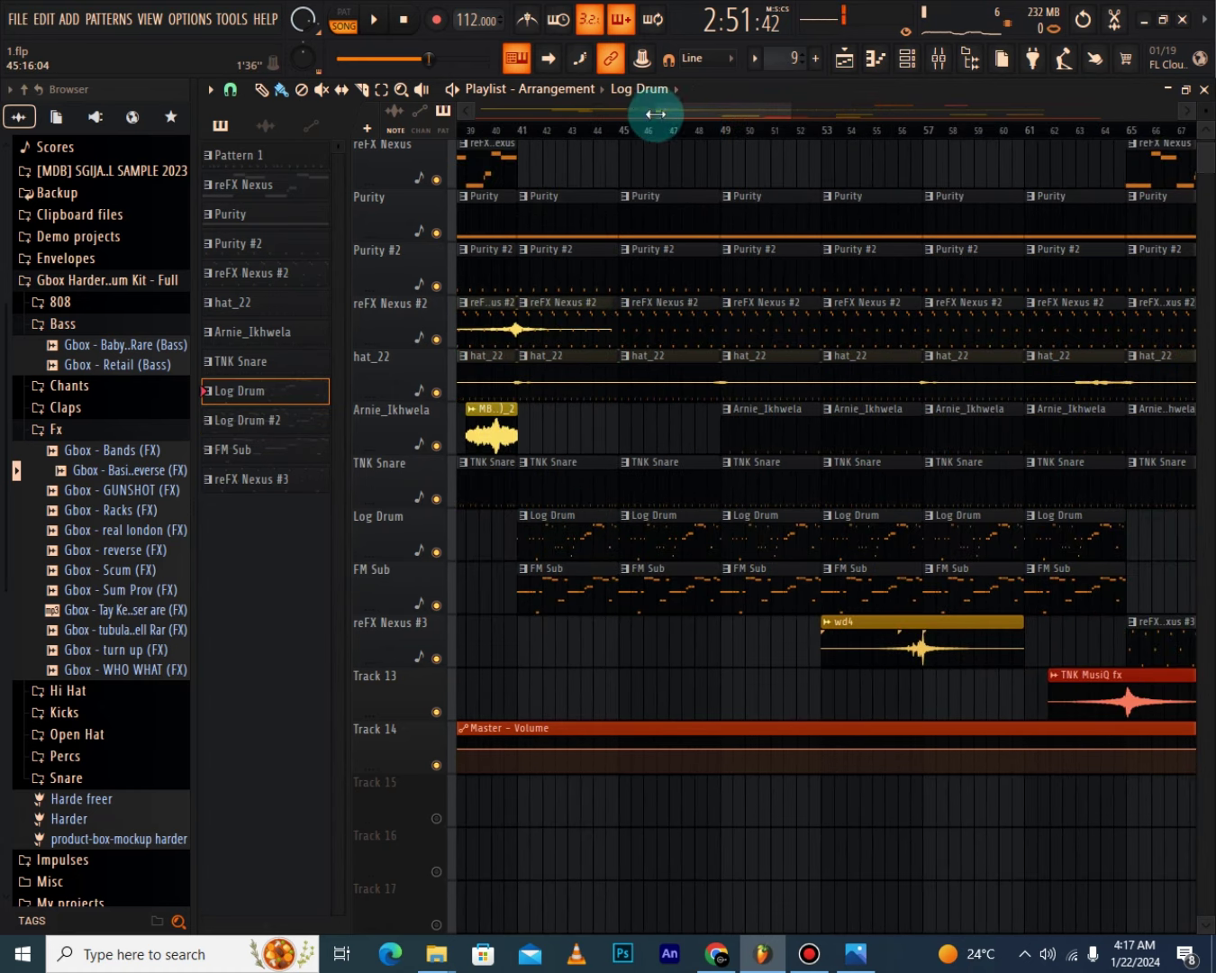
{"action": "left_click_drag", "start_coordinate": [656, 114], "coordinate": [736, 510]}
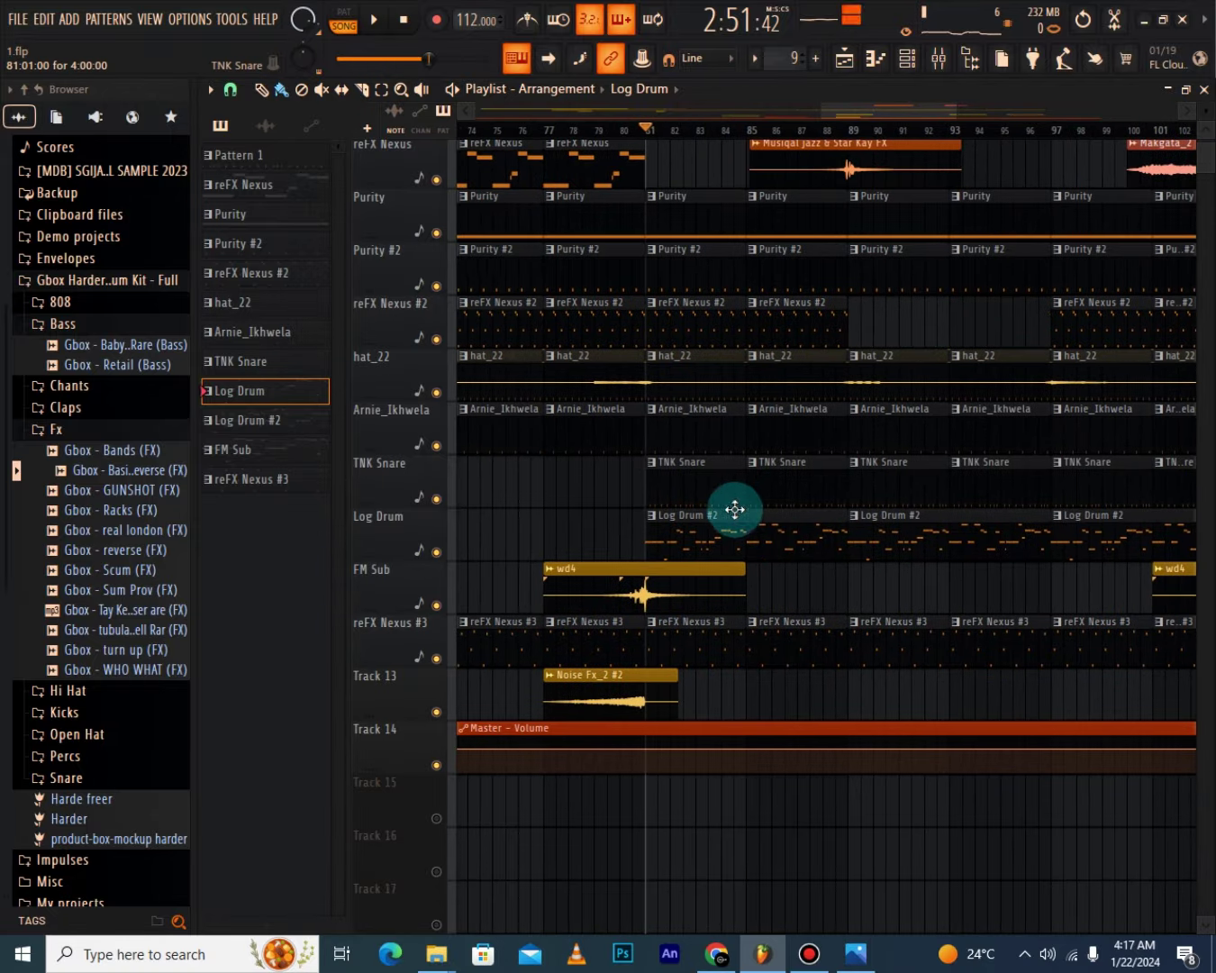
{"action": "right_click", "coordinate": [733, 520]}
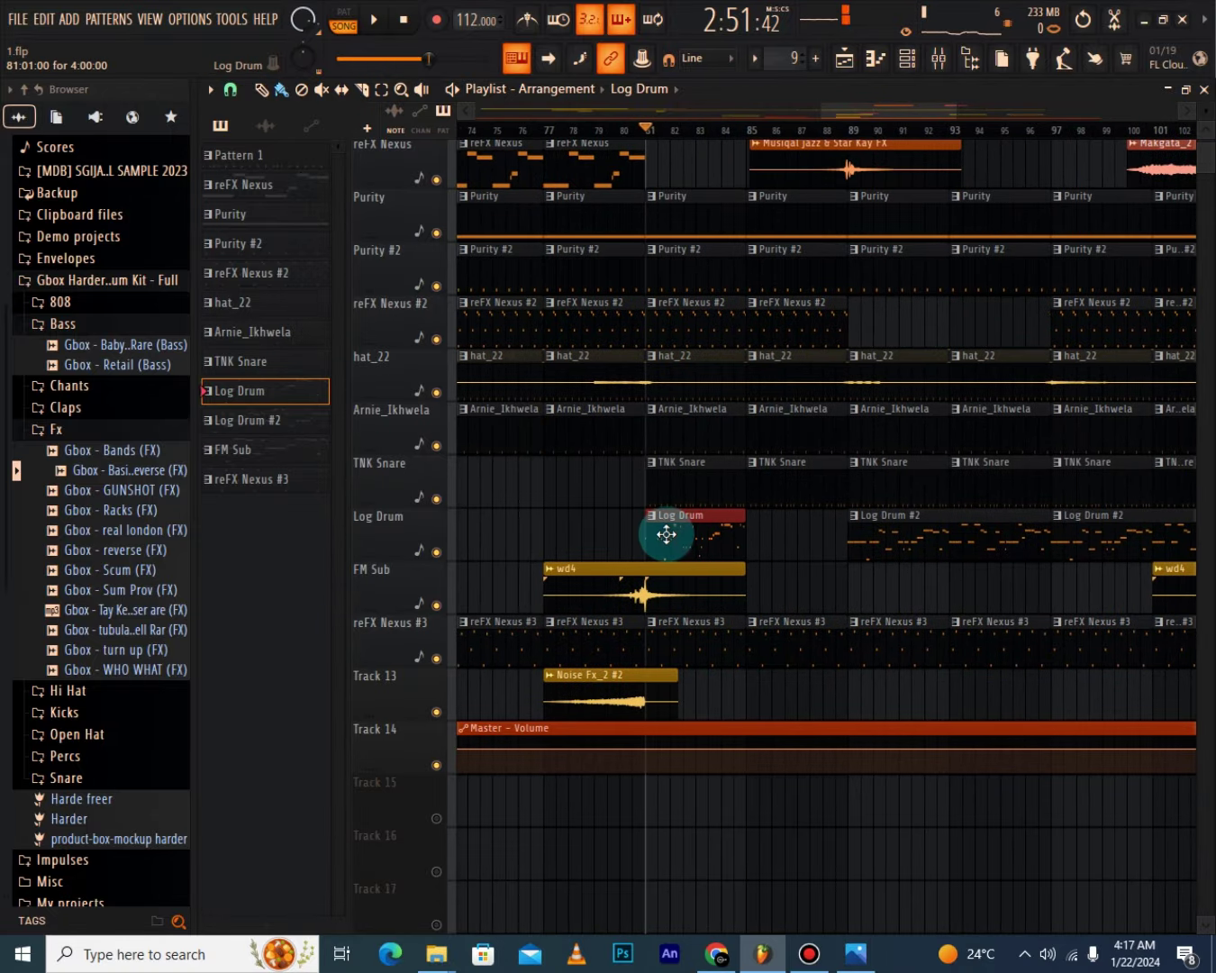
{"action": "right_click", "coordinate": [653, 522]}
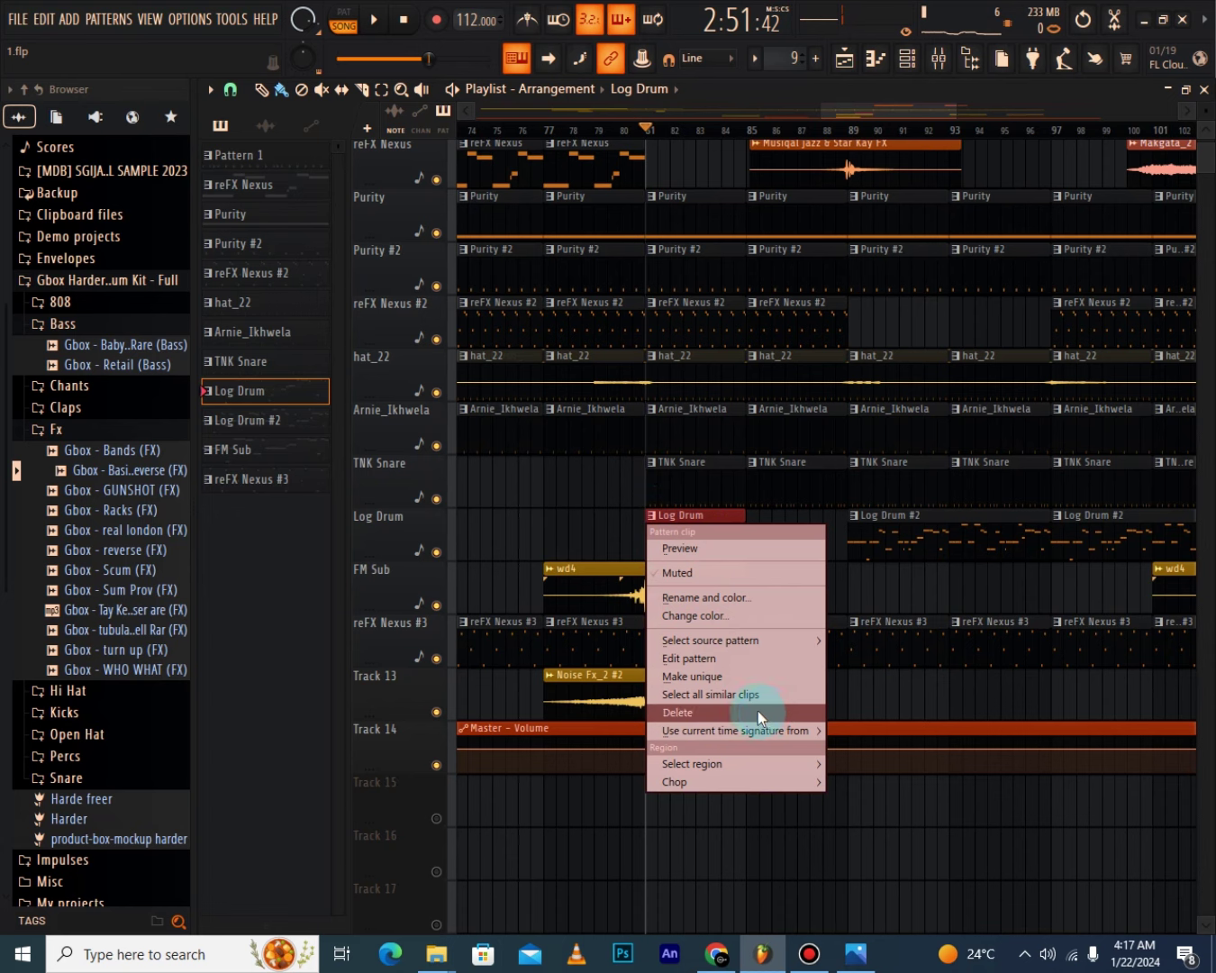
{"action": "left_click", "coordinate": [737, 678]}
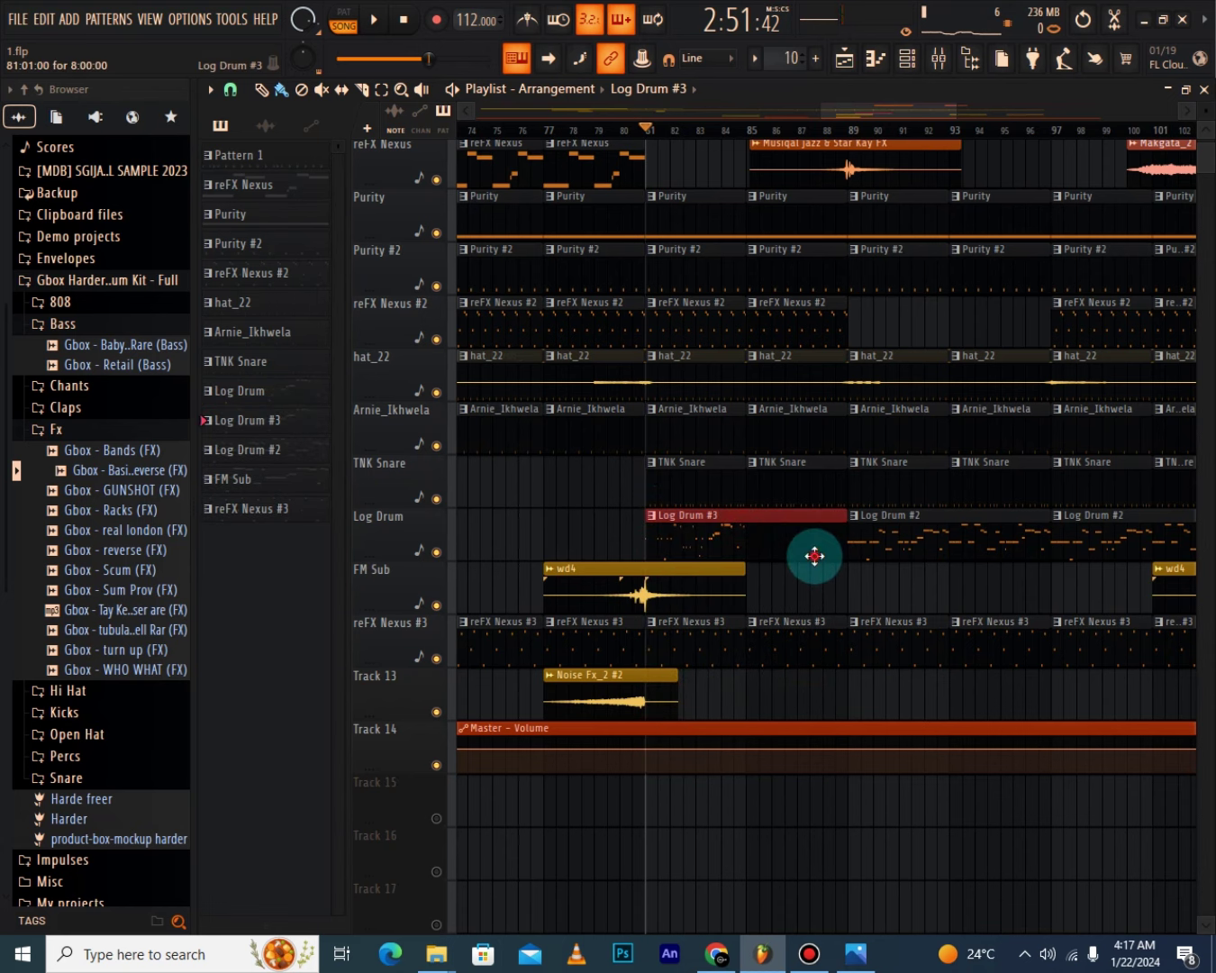
In the new Log Drum clip's piano roll, duplicate the whole four-bar note sequence into bars 5 to 8.
{"action": "double_click", "coordinate": [814, 556]}
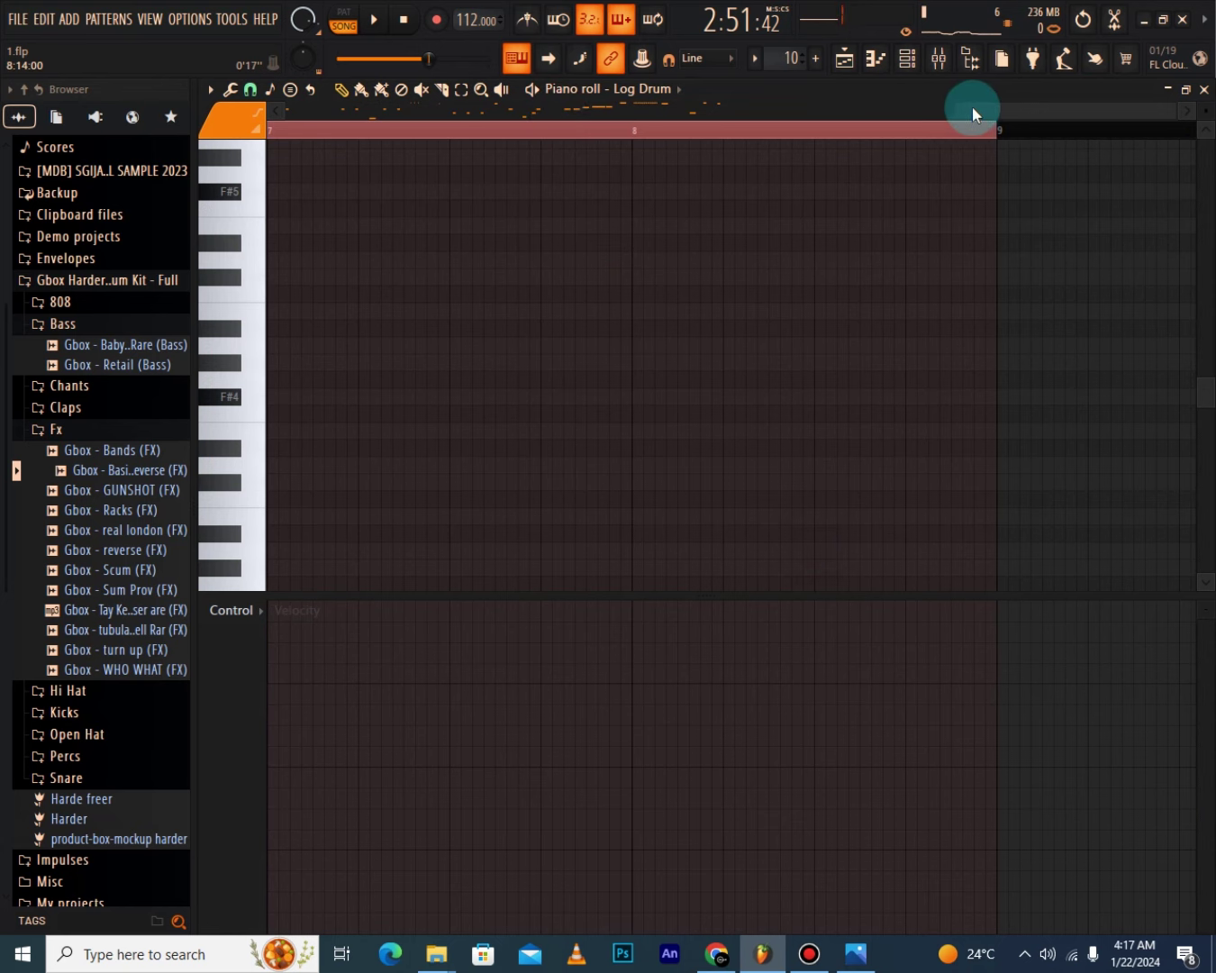
{"action": "left_click_drag", "start_coordinate": [959, 110], "coordinate": [91, 73]}
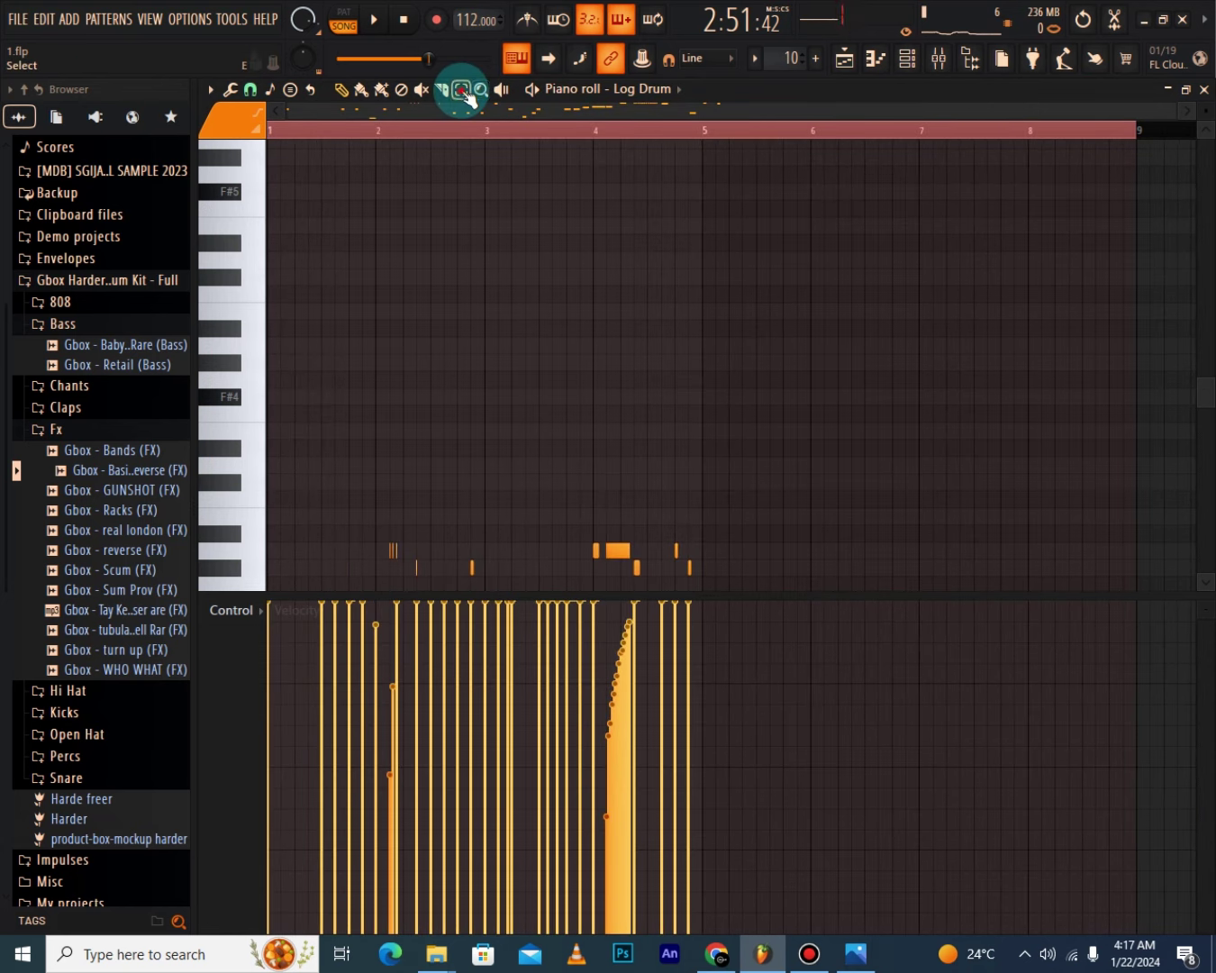
{"action": "left_click", "coordinate": [535, 129]}
{"action": "left_click", "coordinate": [380, 92]}
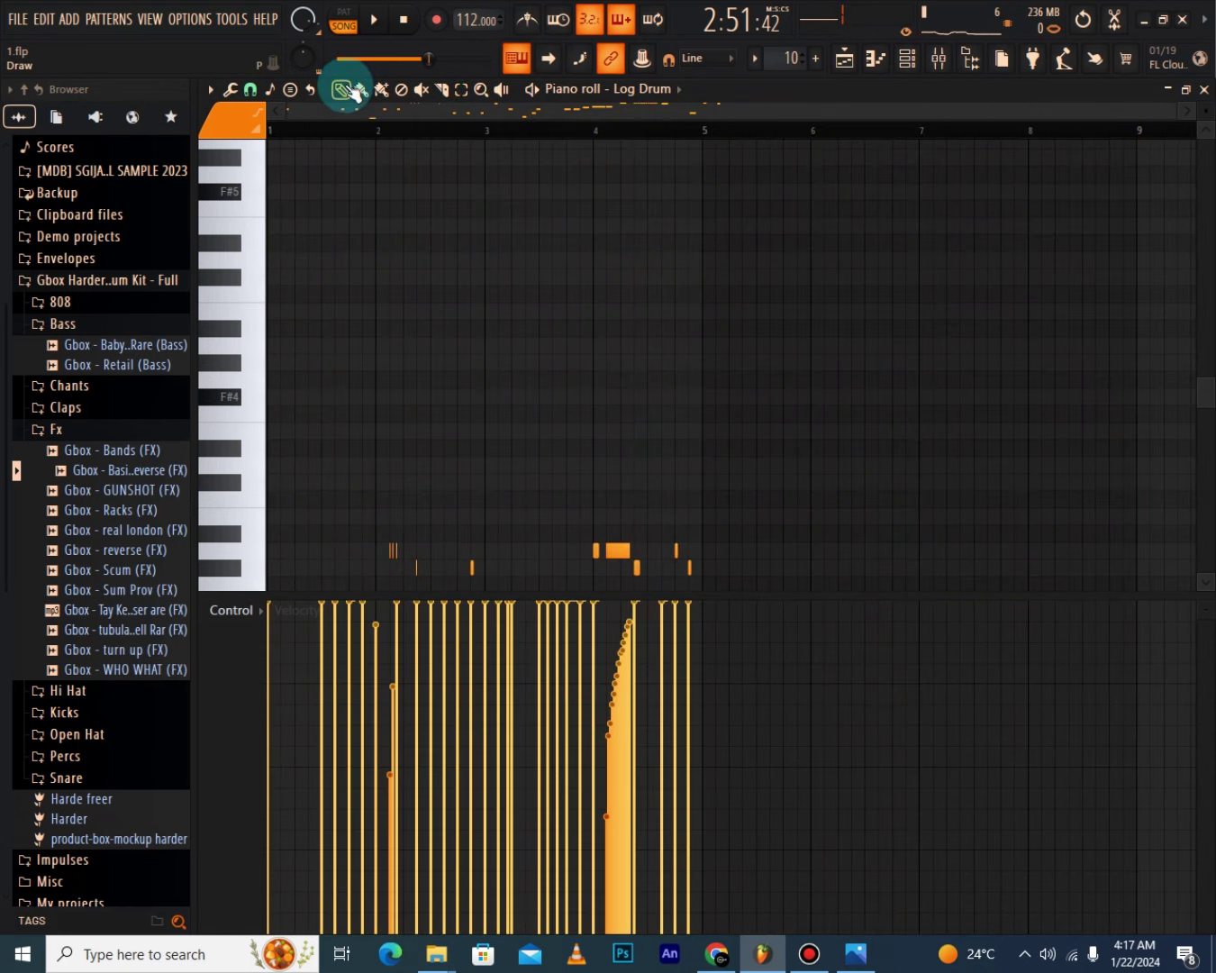
{"action": "key", "text": "ctrl+a"}
{"action": "scroll", "coordinate": [834, 386], "scroll_direction": "down", "scroll_amount": 4}
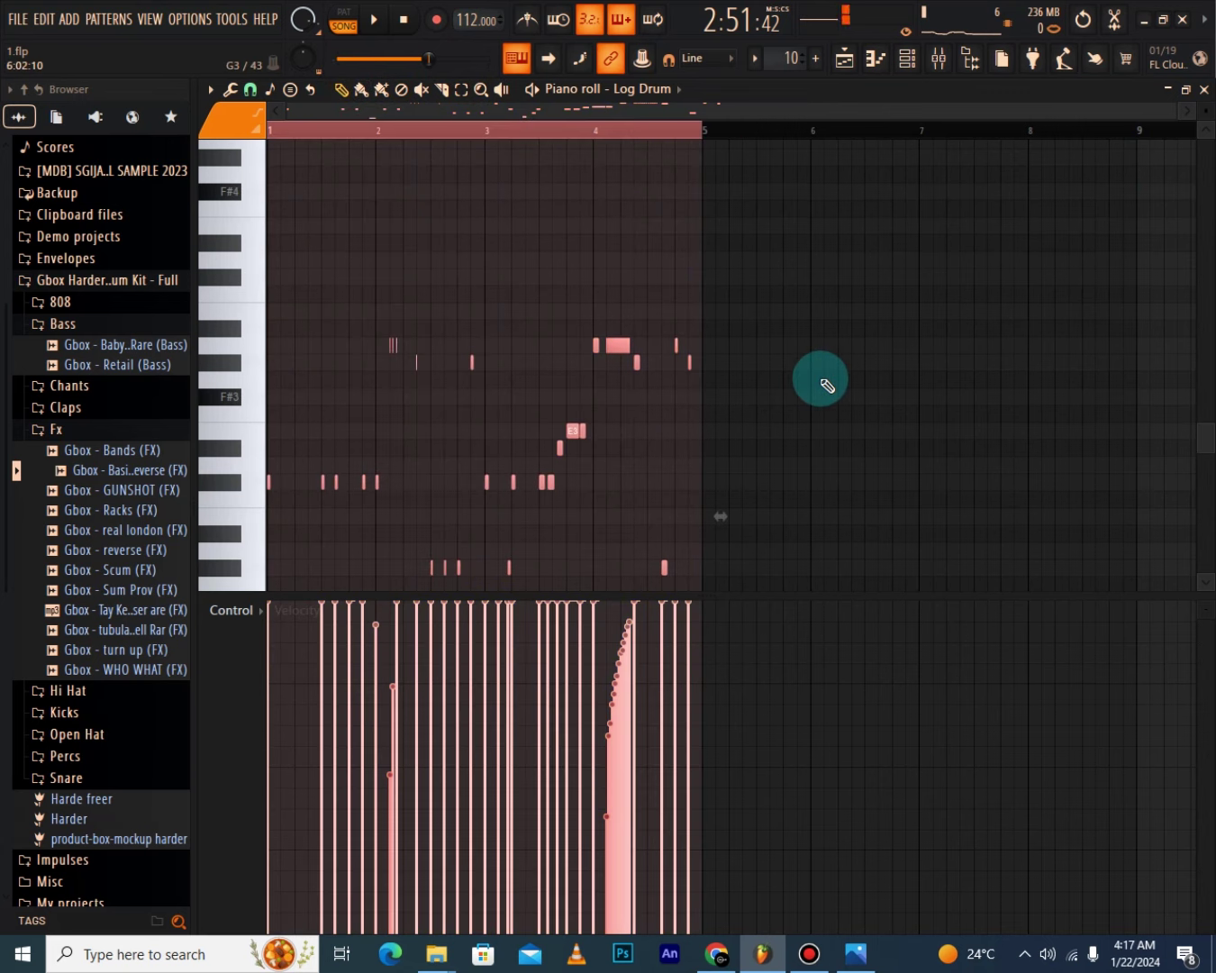
{"action": "key", "text": "ctrl+b"}
{"action": "scroll", "coordinate": [641, 397], "scroll_direction": "down", "scroll_amount": 3}
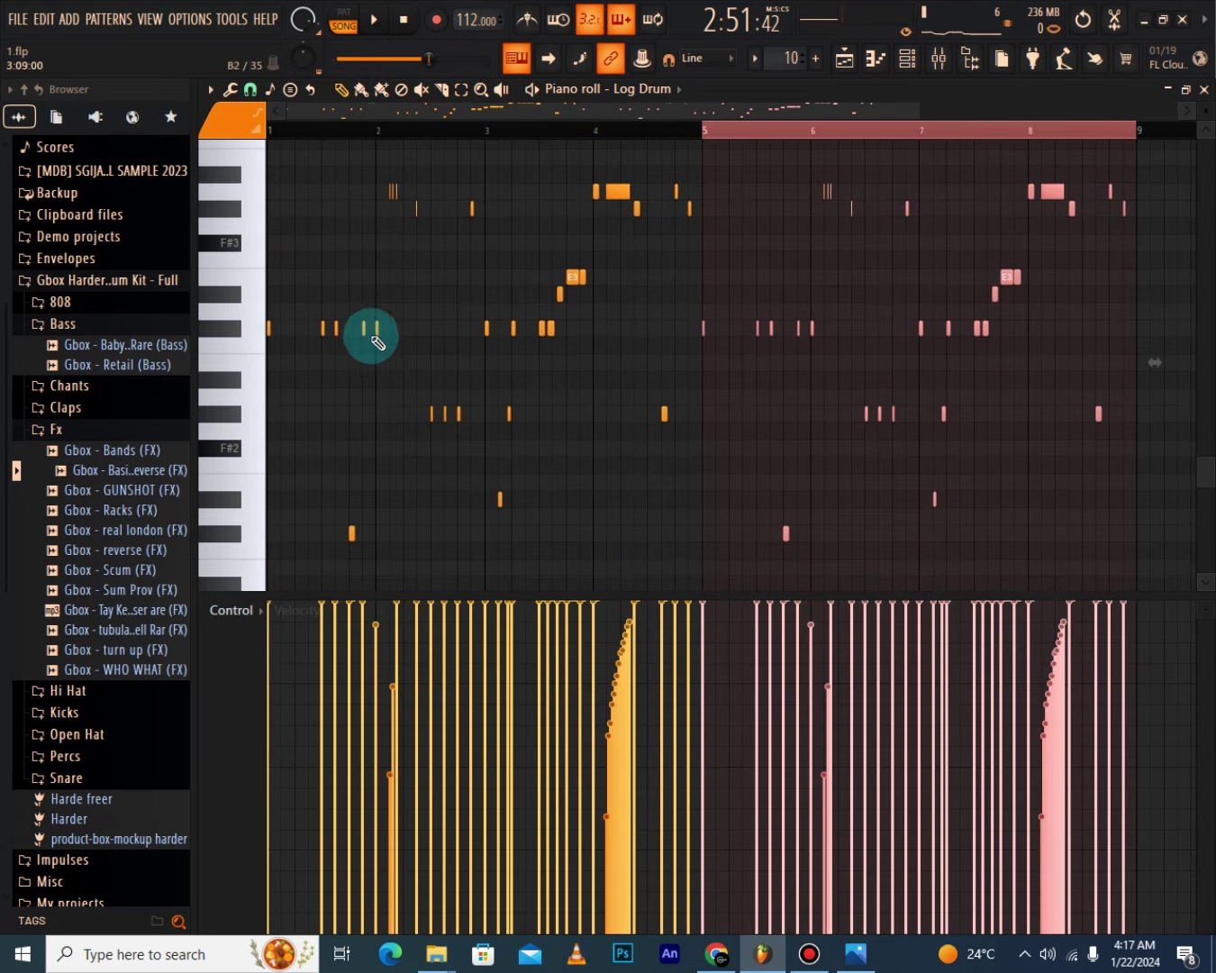
While playing the pattern, place two-step C#3 notes at steps 7 and 9 of bar 1, replacing the short note at step 9.
{"action": "scroll", "coordinate": [309, 113], "scroll_direction": "up", "scroll_amount": 4}
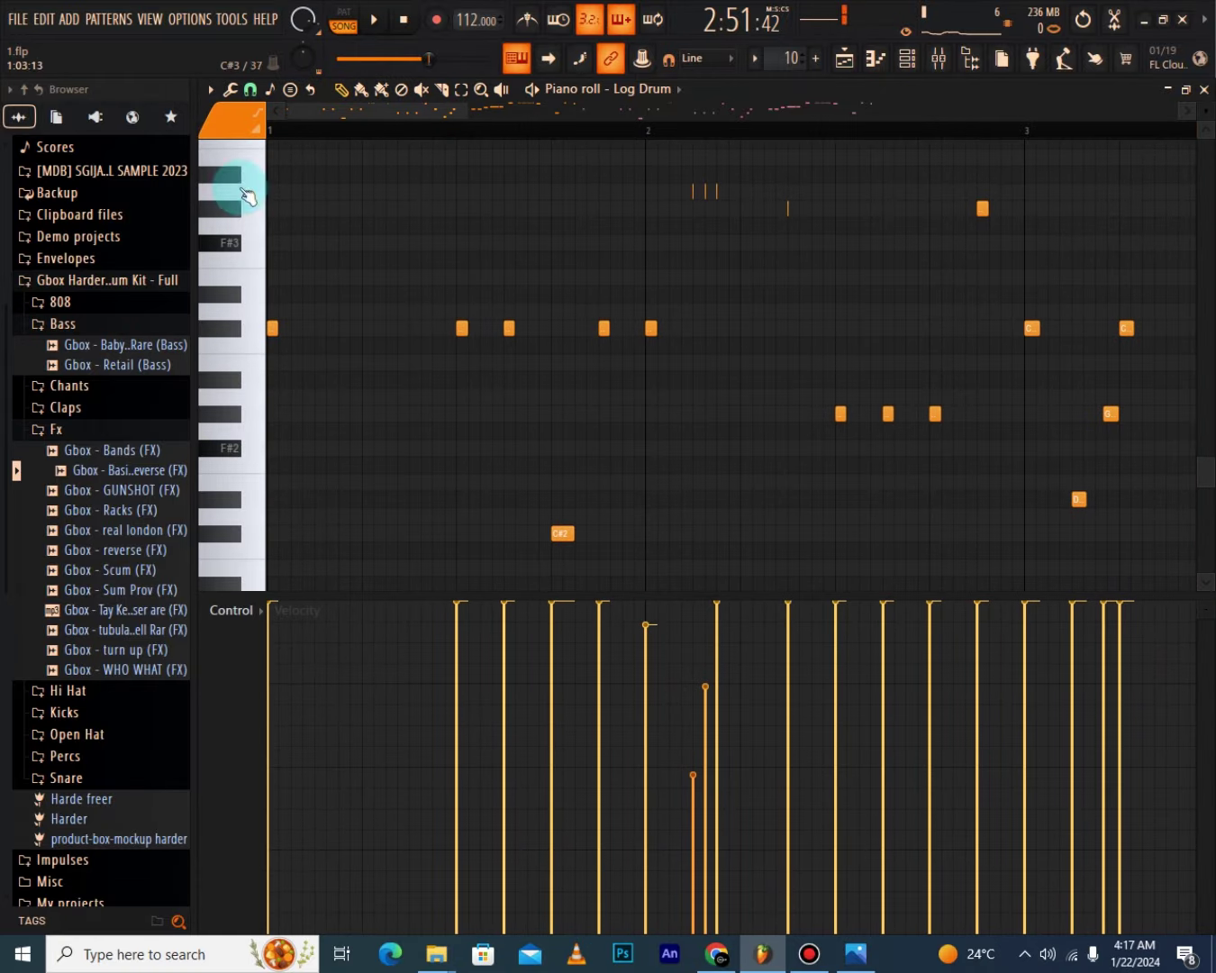
{"action": "left_click", "coordinate": [250, 89]}
{"action": "left_click", "coordinate": [282, 306]}
{"action": "key", "text": "space"}
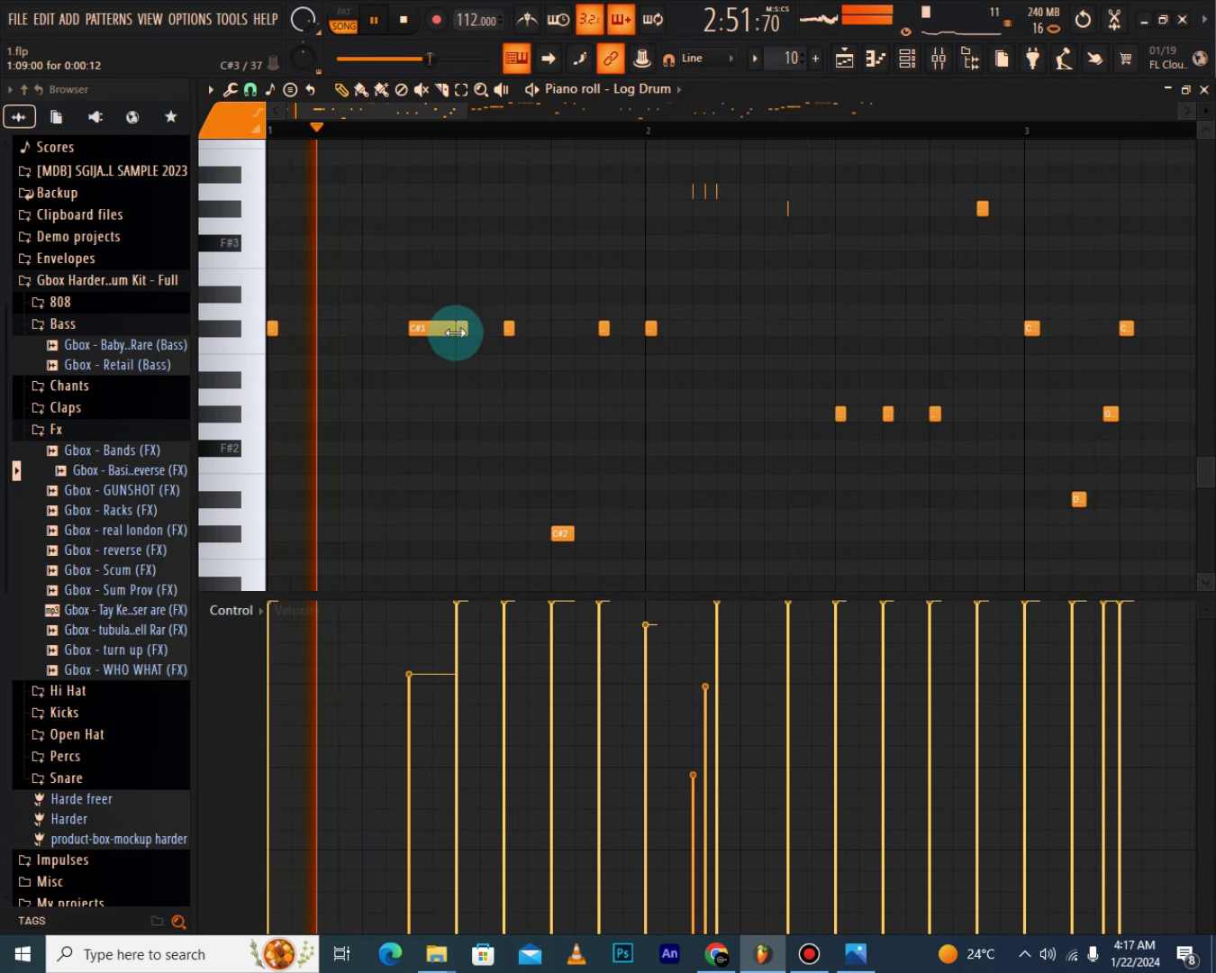
{"action": "right_click", "coordinate": [447, 328]}
{"action": "left_click", "coordinate": [423, 329]}
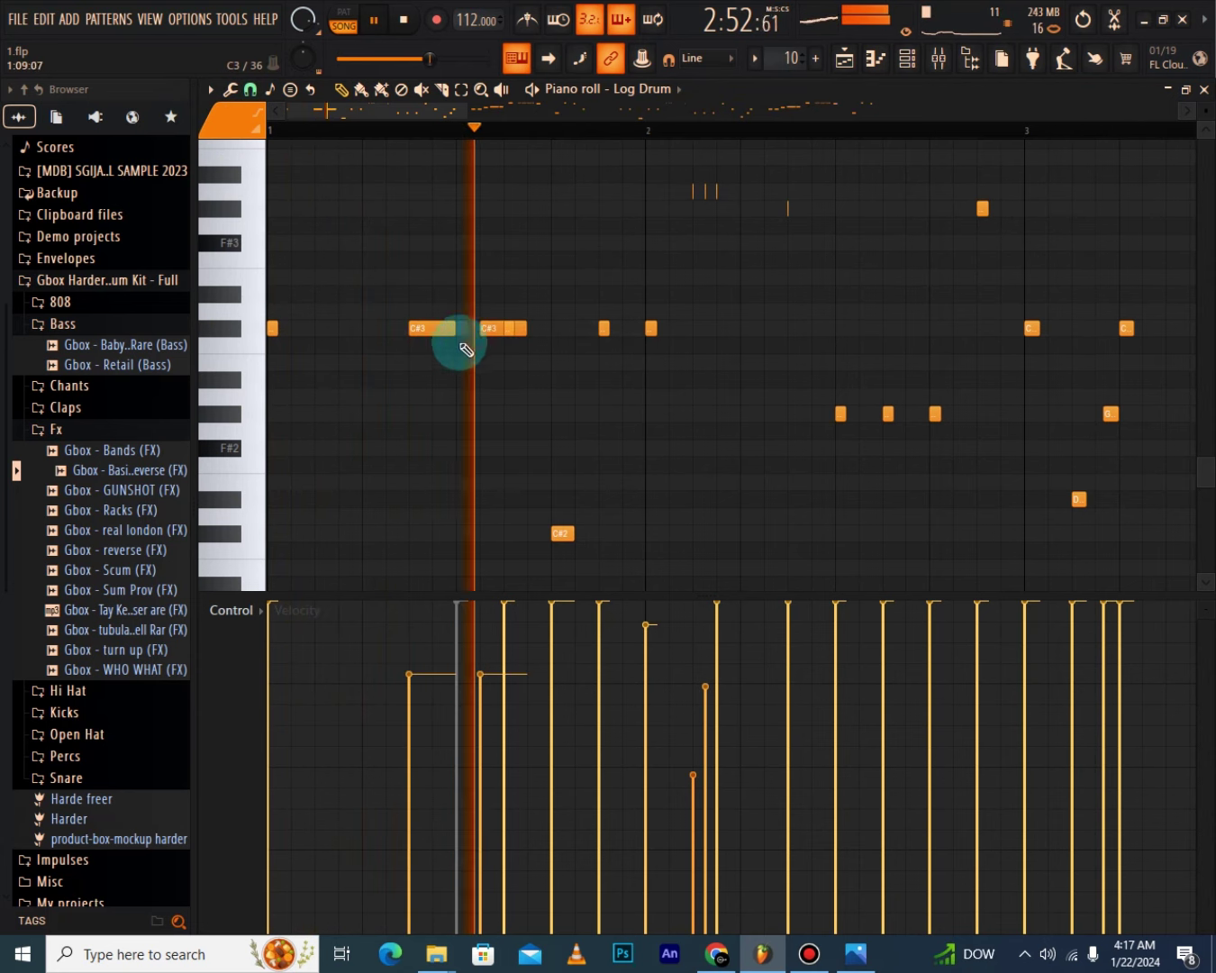
{"action": "left_click", "coordinate": [488, 328]}
{"action": "mouse_move", "coordinate": [518, 331]}
{"action": "left_mouse_down"}
{"action": "mouse_move", "coordinate": [483, 322]}
{"action": "mouse_move", "coordinate": [494, 329]}
{"action": "left_mouse_up"}
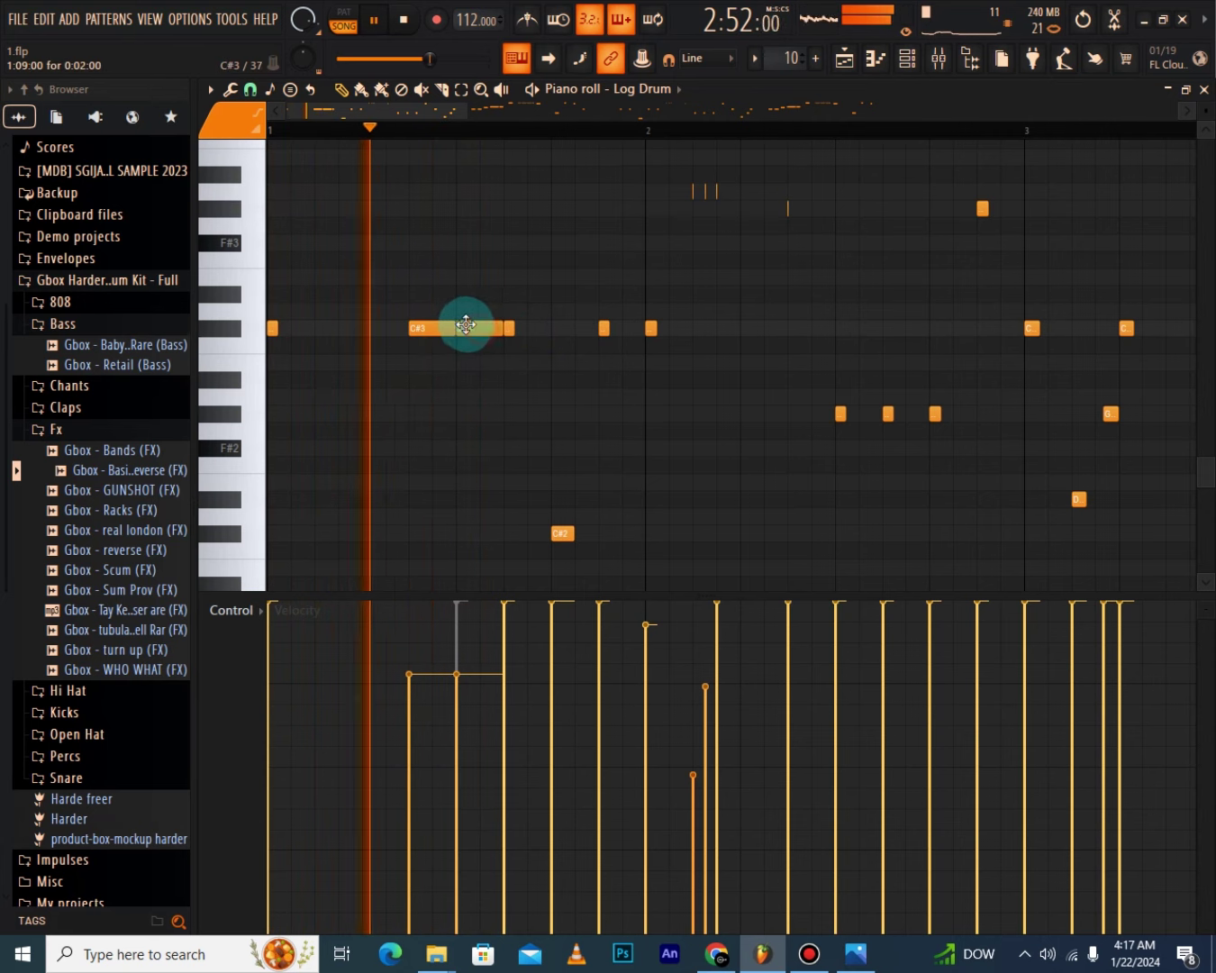
In bar 2, delete the three short A3 notes and add one-step C#3 notes at steps 4 and 5.
{"action": "left_click", "coordinate": [907, 57]}
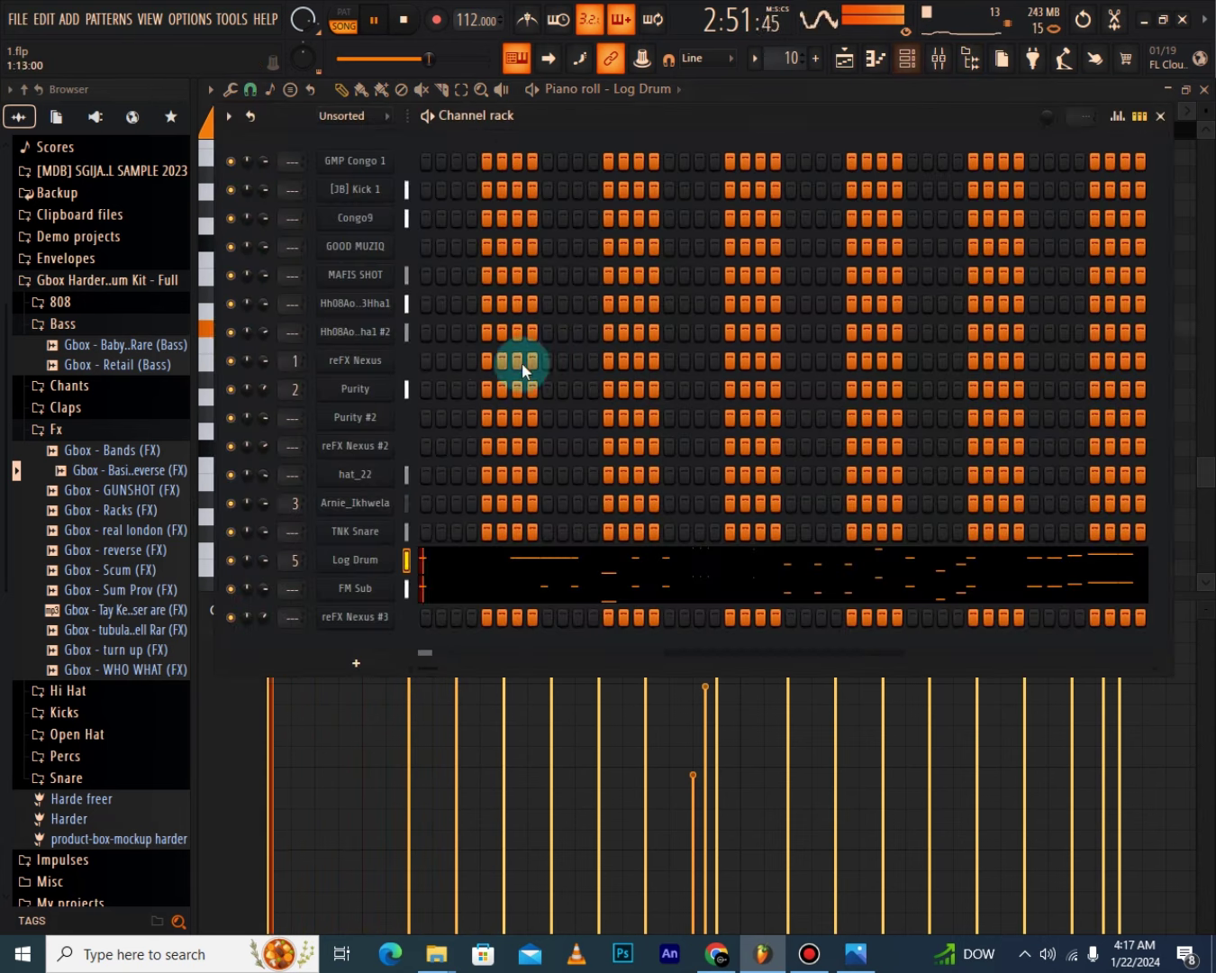
{"action": "left_click", "coordinate": [579, 570]}
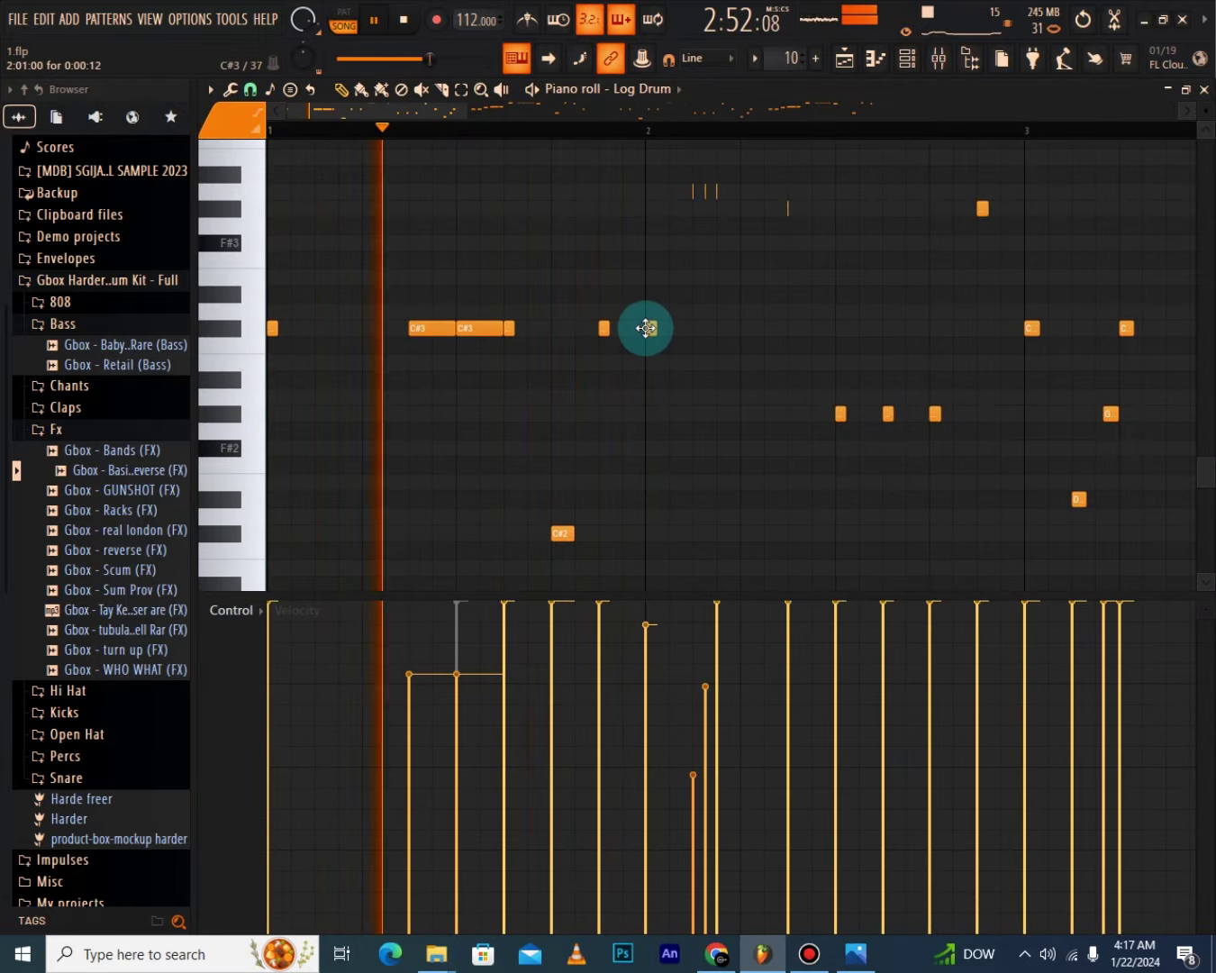
{"action": "right_click", "coordinate": [703, 191]}
{"action": "right_click", "coordinate": [789, 208]}
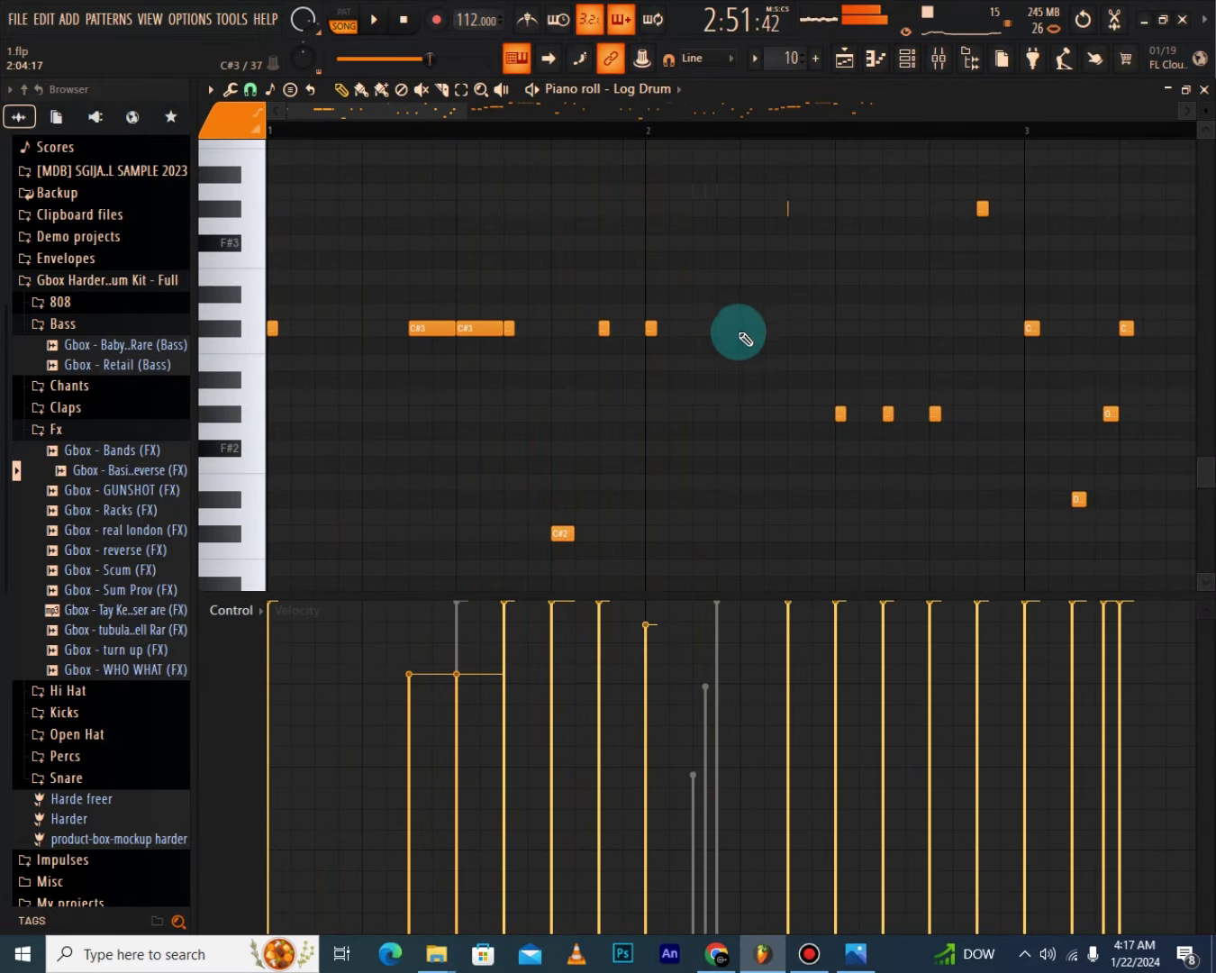
{"action": "mouse_move", "coordinate": [740, 330]}
{"action": "left_mouse_down"}
{"action": "mouse_move", "coordinate": [780, 332]}
{"action": "mouse_move", "coordinate": [764, 329]}
{"action": "left_mouse_up"}
{"action": "left_click", "coordinate": [721, 328]}
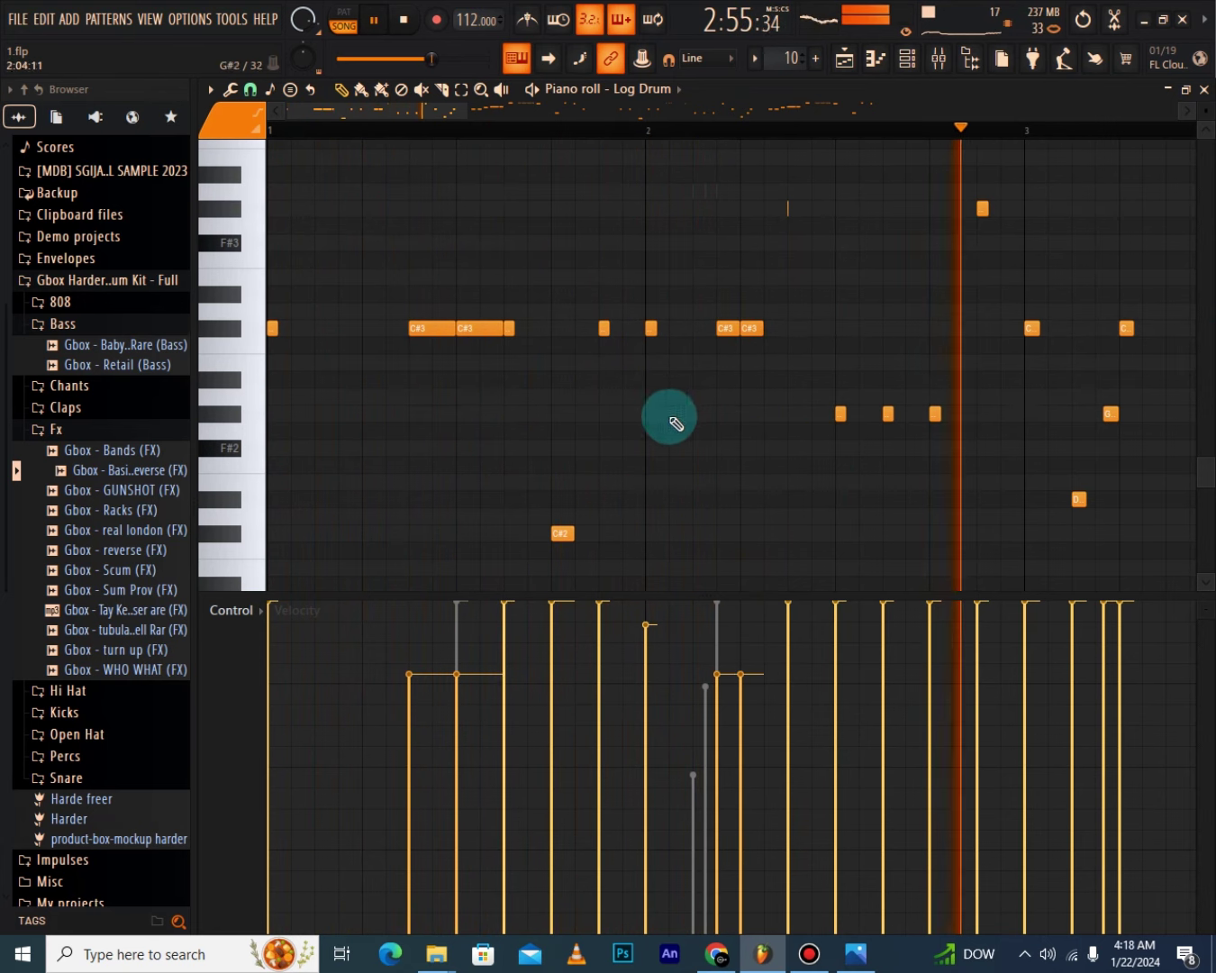
In bar 3, delete the low D#2 and G#2 notes and add one-step C#3 notes at steps 6 and 7.
{"action": "right_click", "coordinate": [1079, 497]}
{"action": "right_click", "coordinate": [1111, 414]}
{"action": "left_click", "coordinate": [1172, 328]}
{"action": "scroll", "coordinate": [473, 115], "scroll_direction": "down", "scroll_amount": 5}
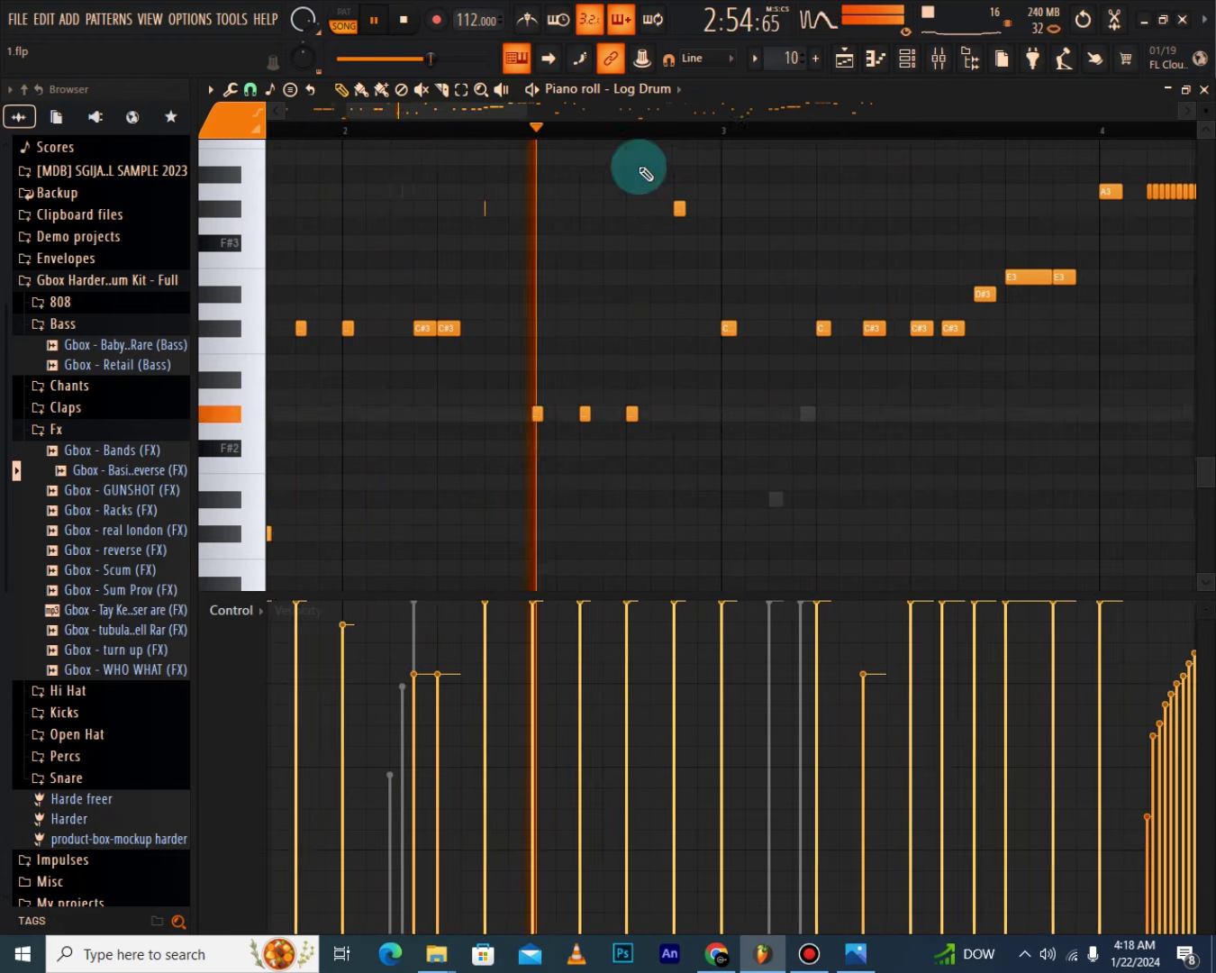
{"action": "left_click", "coordinate": [851, 329]}
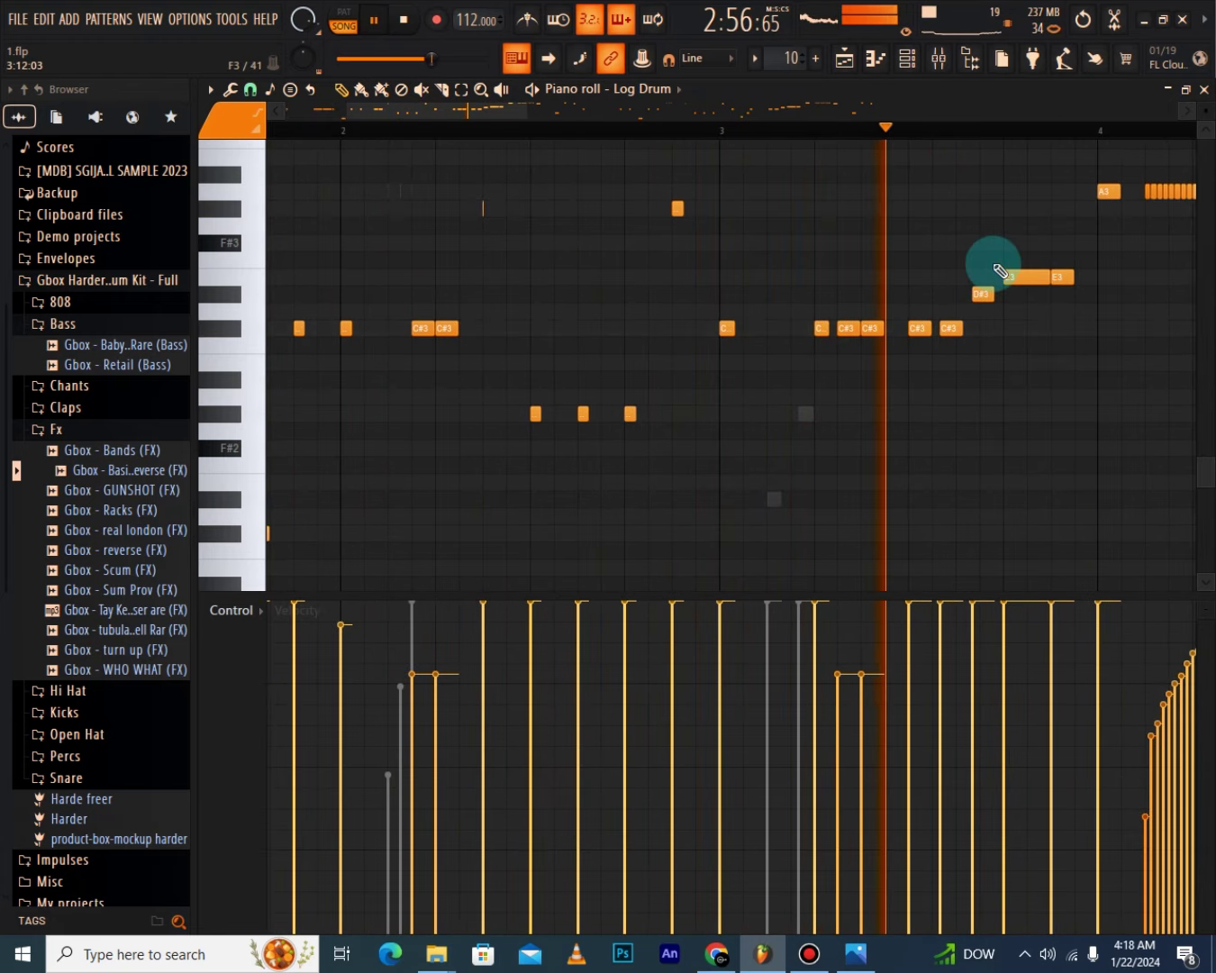
In bar 4, replace the rapid A3 roll with a single A3 at step 5, and the G#3 at step 7 with an A3 at step 9.
{"action": "left_click", "coordinate": [622, 131]}
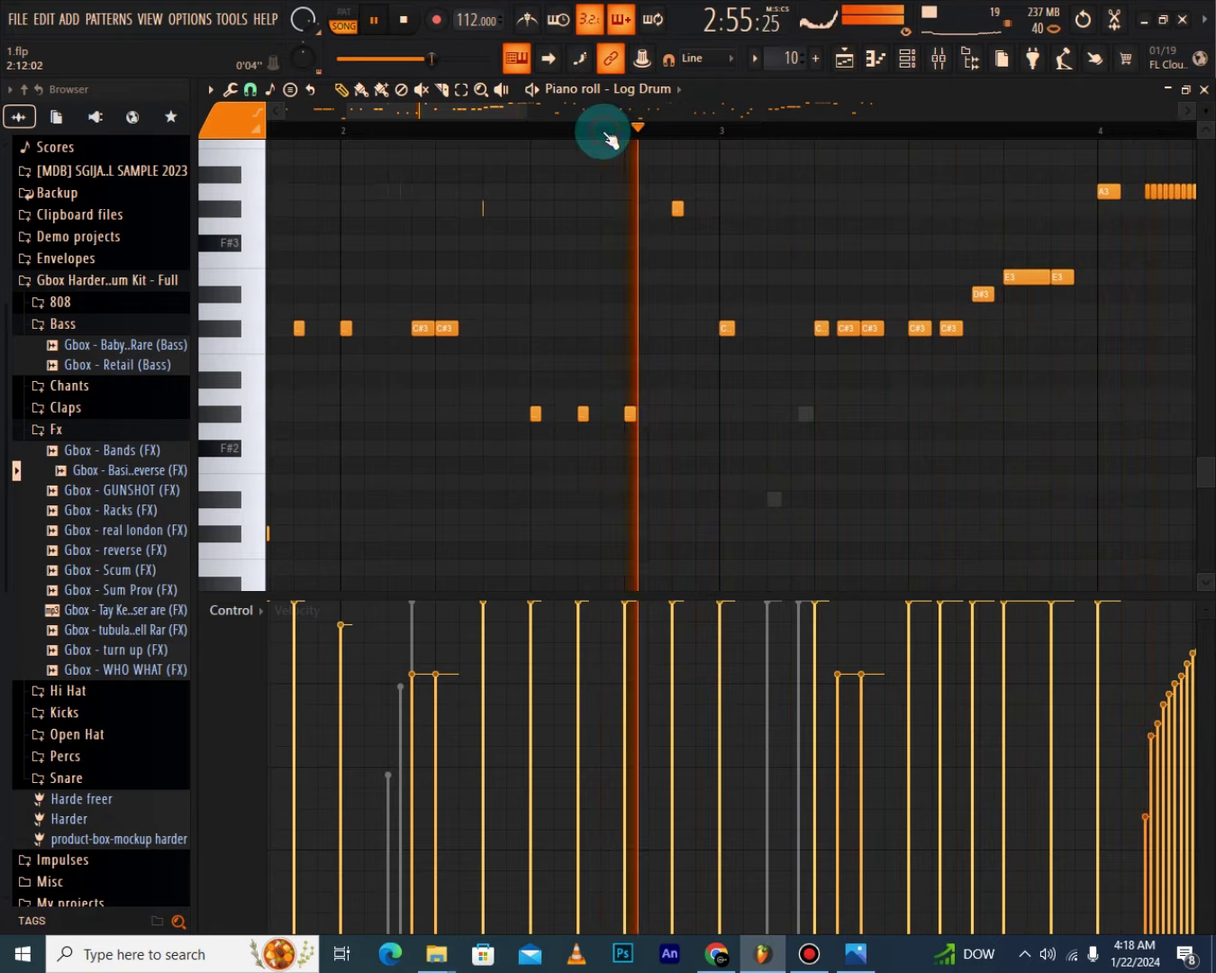
{"action": "scroll", "coordinate": [603, 130], "scroll_direction": "down", "scroll_amount": 3}
{"action": "mouse_move", "coordinate": [971, 191]}
{"action": "left_mouse_down"}
{"action": "mouse_move", "coordinate": [895, 189]}
{"action": "mouse_move", "coordinate": [1039, 209]}
{"action": "left_mouse_up"}
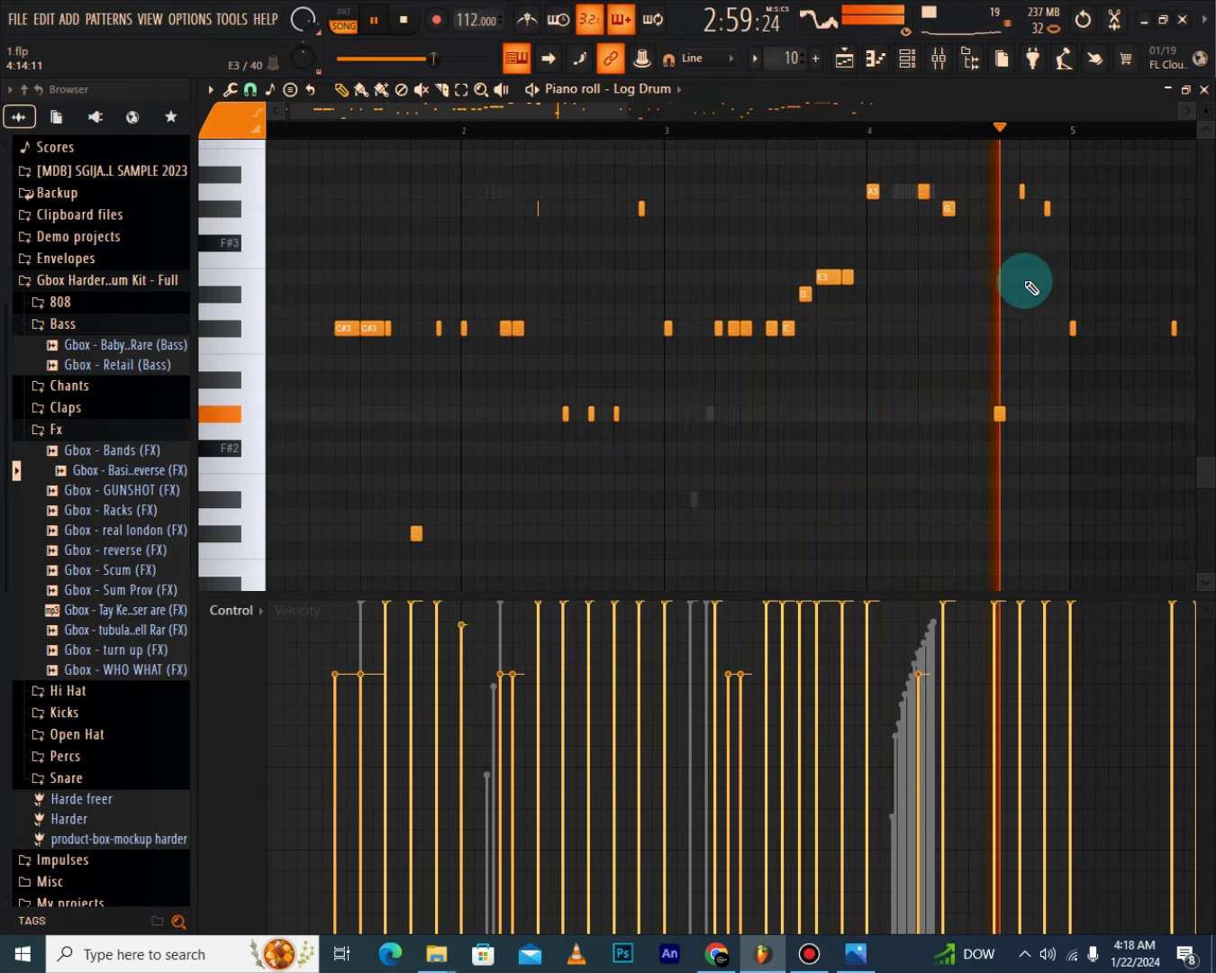
{"action": "mouse_move", "coordinate": [931, 192]}
{"action": "left_mouse_down"}
{"action": "mouse_move", "coordinate": [872, 192]}
{"action": "mouse_move", "coordinate": [931, 193]}
{"action": "mouse_move", "coordinate": [917, 192]}
{"action": "mouse_move", "coordinate": [946, 223]}
{"action": "mouse_move", "coordinate": [1012, 240]}
{"action": "mouse_move", "coordinate": [970, 283]}
{"action": "mouse_move", "coordinate": [1008, 397]}
{"action": "mouse_move", "coordinate": [976, 218]}
{"action": "left_mouse_up"}
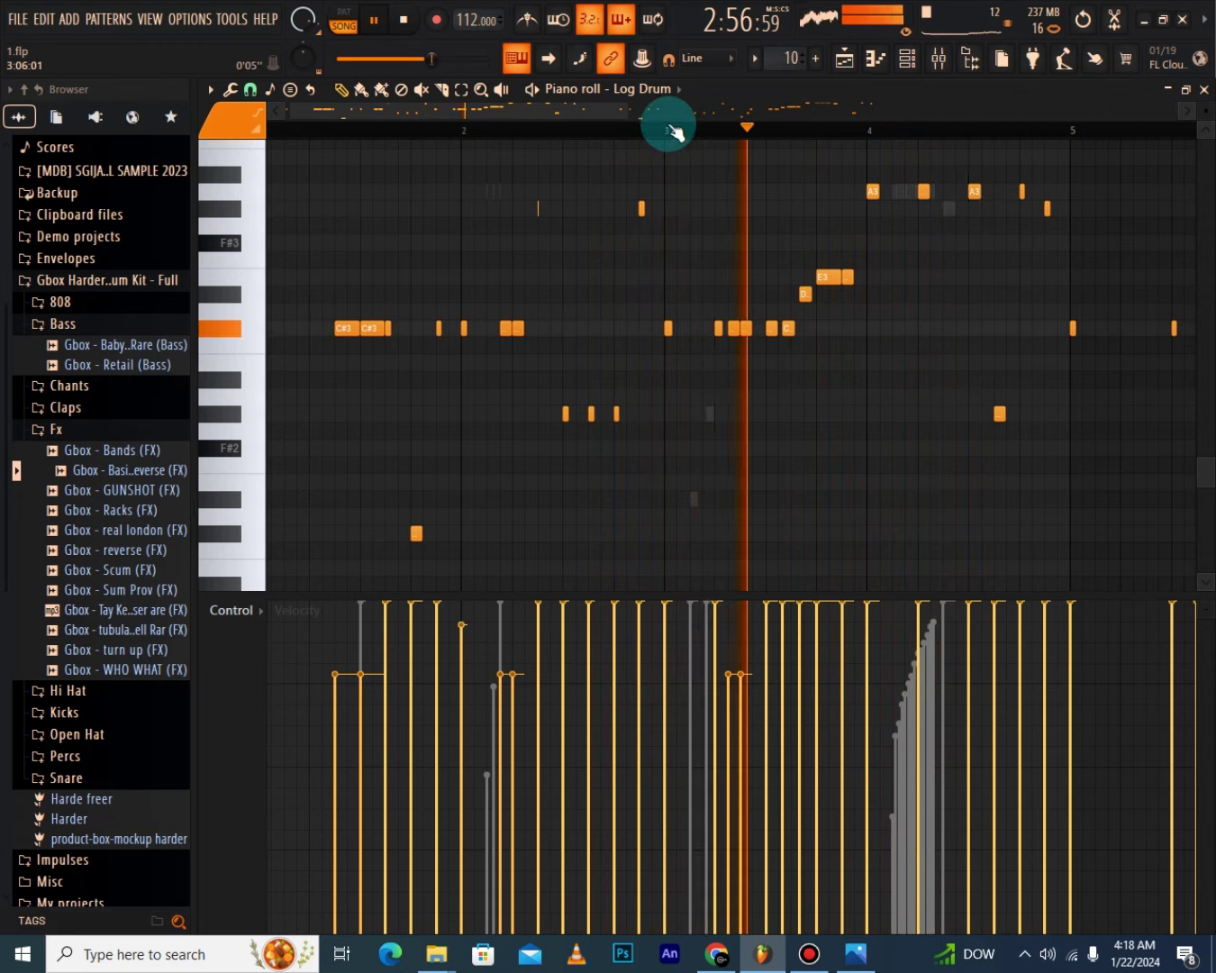
Add one-step C#3 notes at steps 7 and 8 of bar 5, leading into the existing C#3 at step 9.
{"action": "mouse_move", "coordinate": [579, 119]}
{"action": "left_mouse_down"}
{"action": "mouse_move", "coordinate": [647, 117]}
{"action": "mouse_move", "coordinate": [708, 247]}
{"action": "left_mouse_up"}
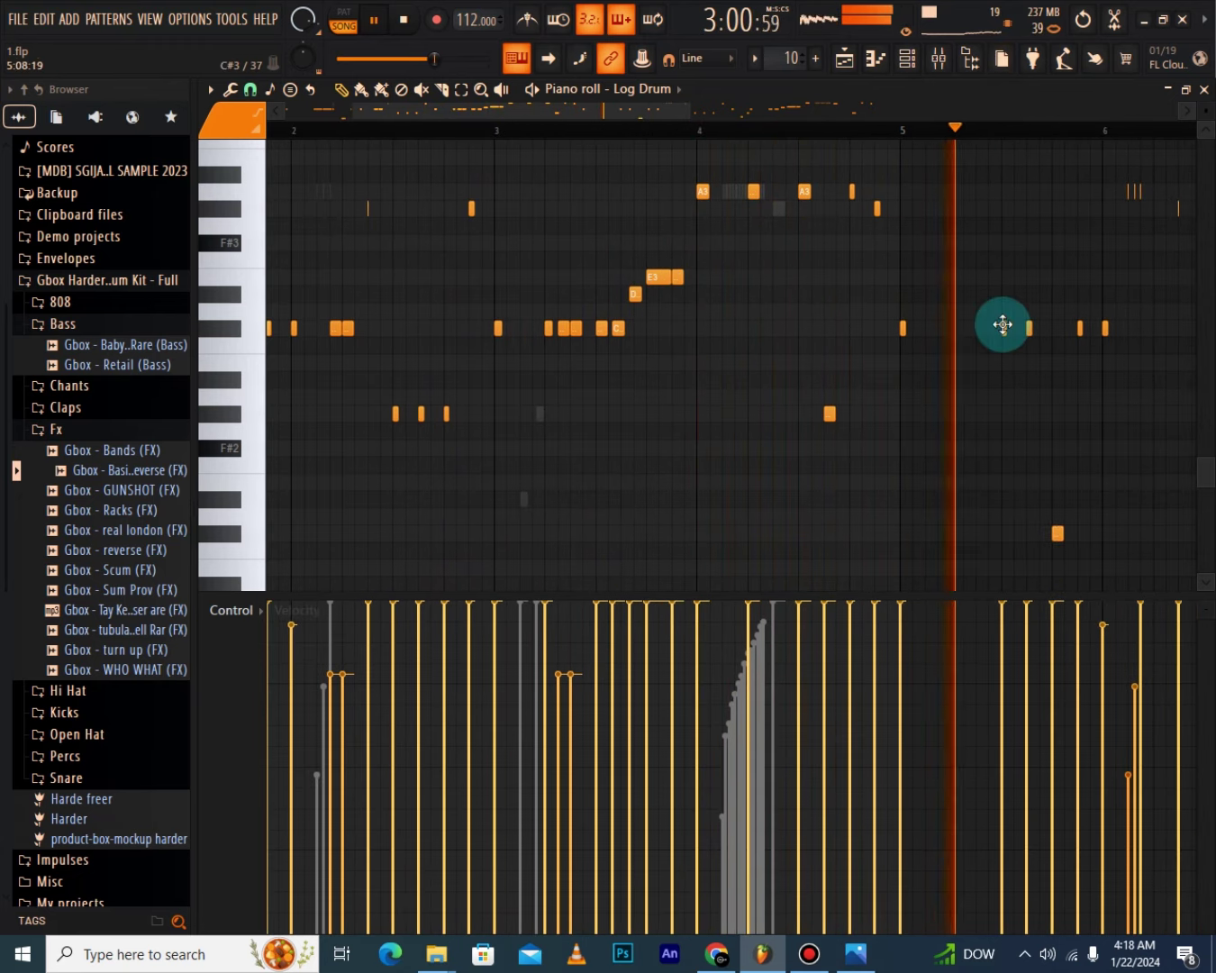
{"action": "left_click_drag", "start_coordinate": [651, 114], "coordinate": [765, 123]}
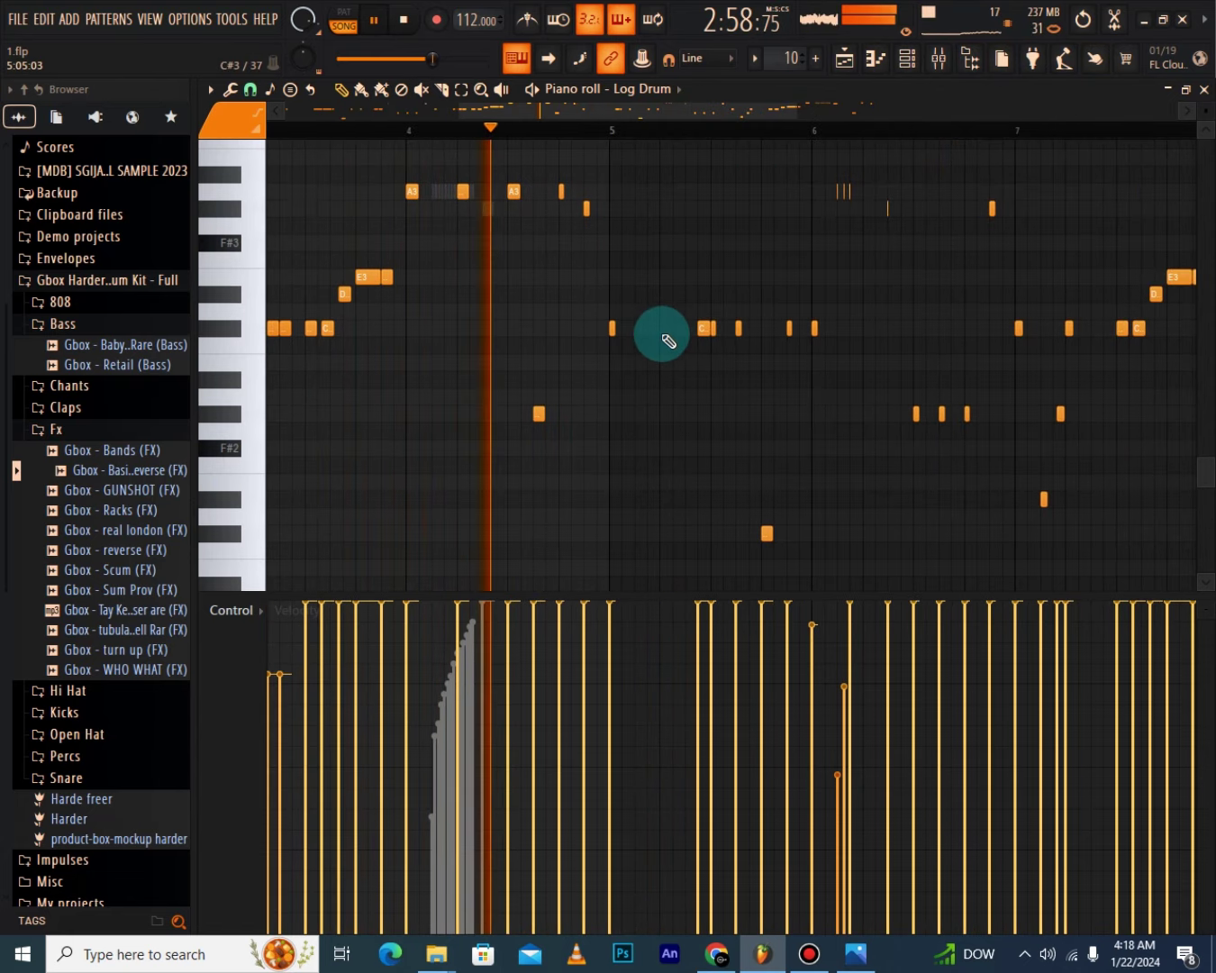
{"action": "left_click", "coordinate": [694, 329]}
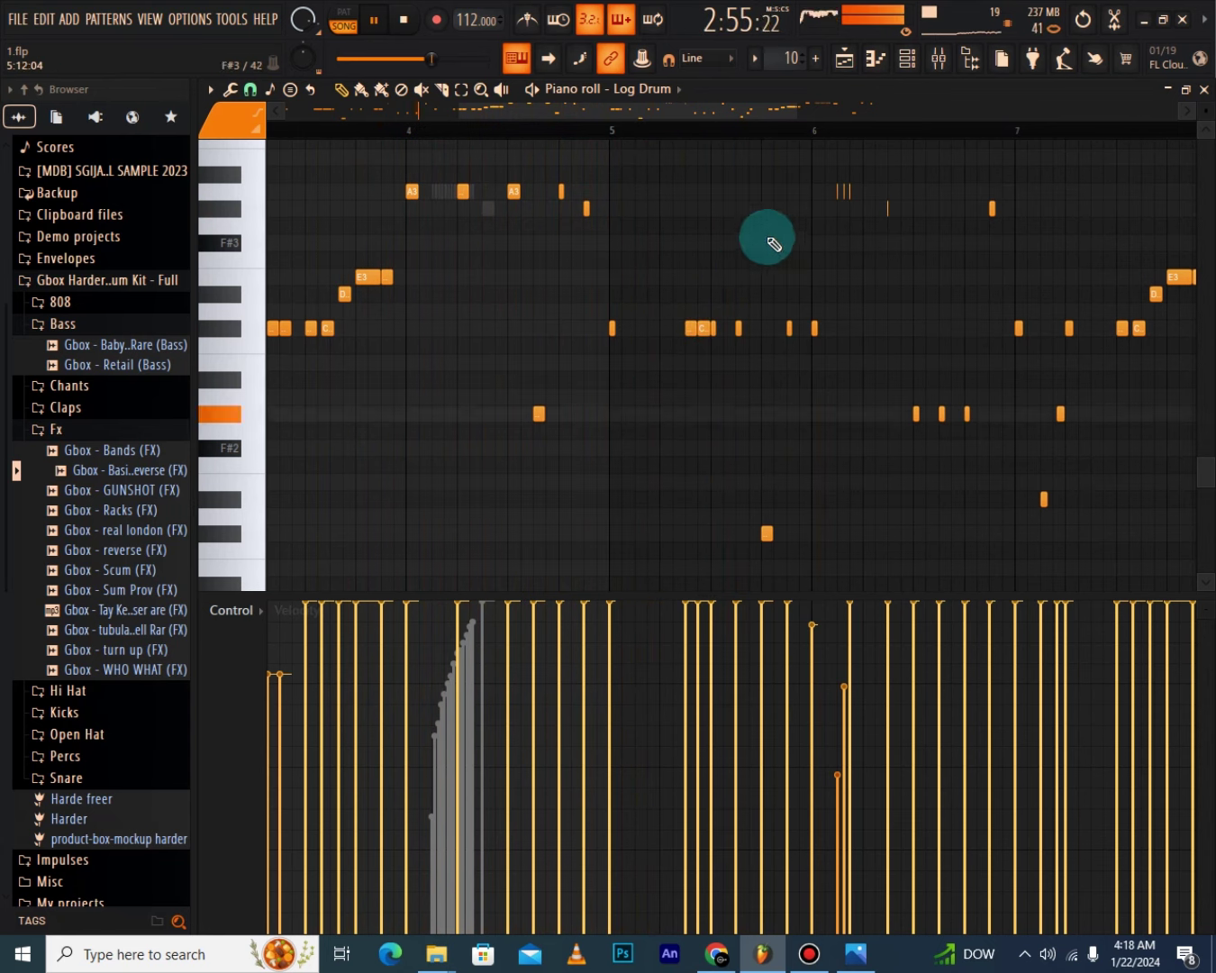
Reduce bar 6's three-hit A3 roll to two short notes at steps 3 and 5, and raise their velocity to maximum.
{"action": "mouse_move", "coordinate": [850, 192]}
{"action": "left_mouse_down"}
{"action": "mouse_move", "coordinate": [834, 190]}
{"action": "mouse_move", "coordinate": [862, 198]}
{"action": "left_mouse_up"}
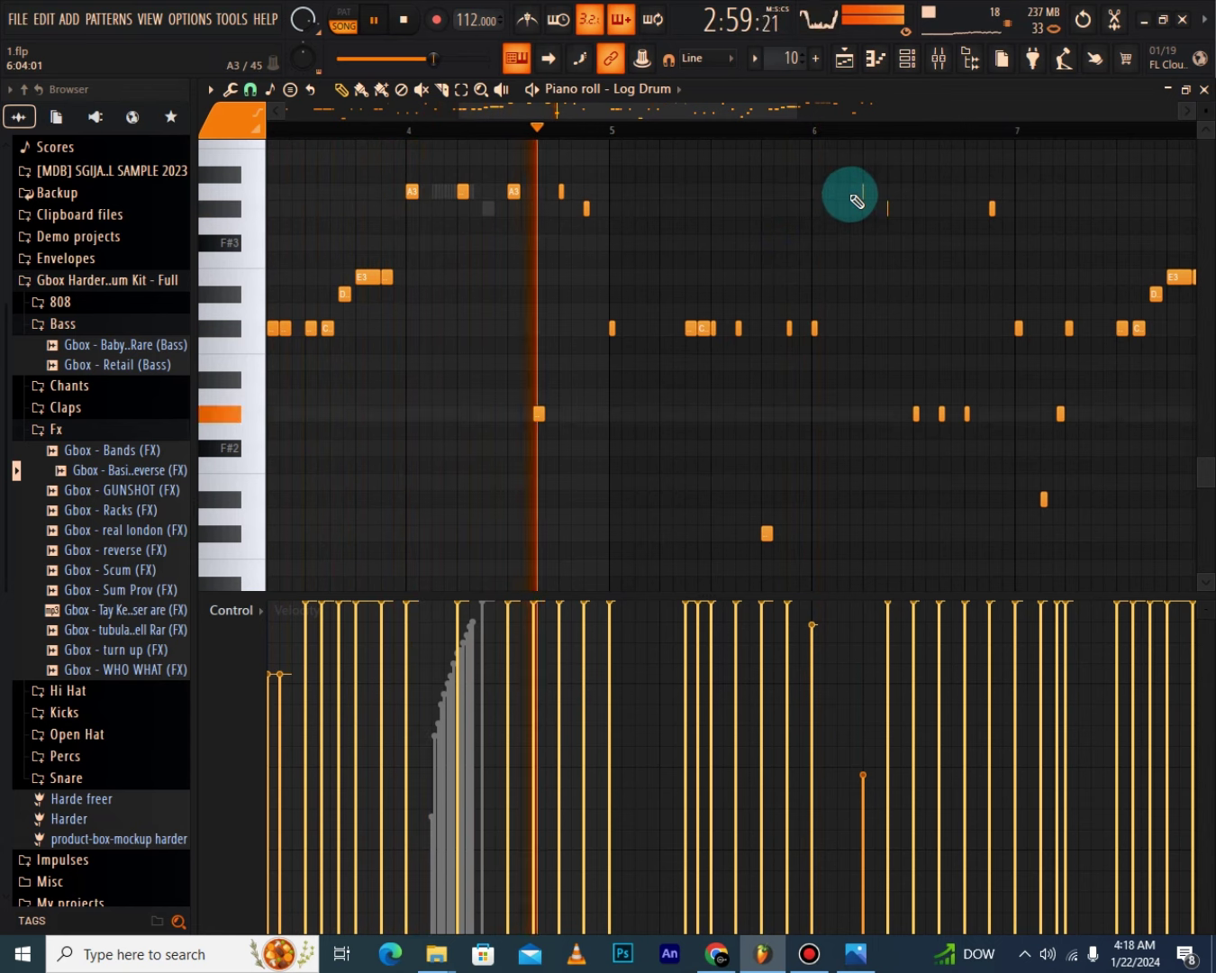
{"action": "left_click", "coordinate": [839, 193]}
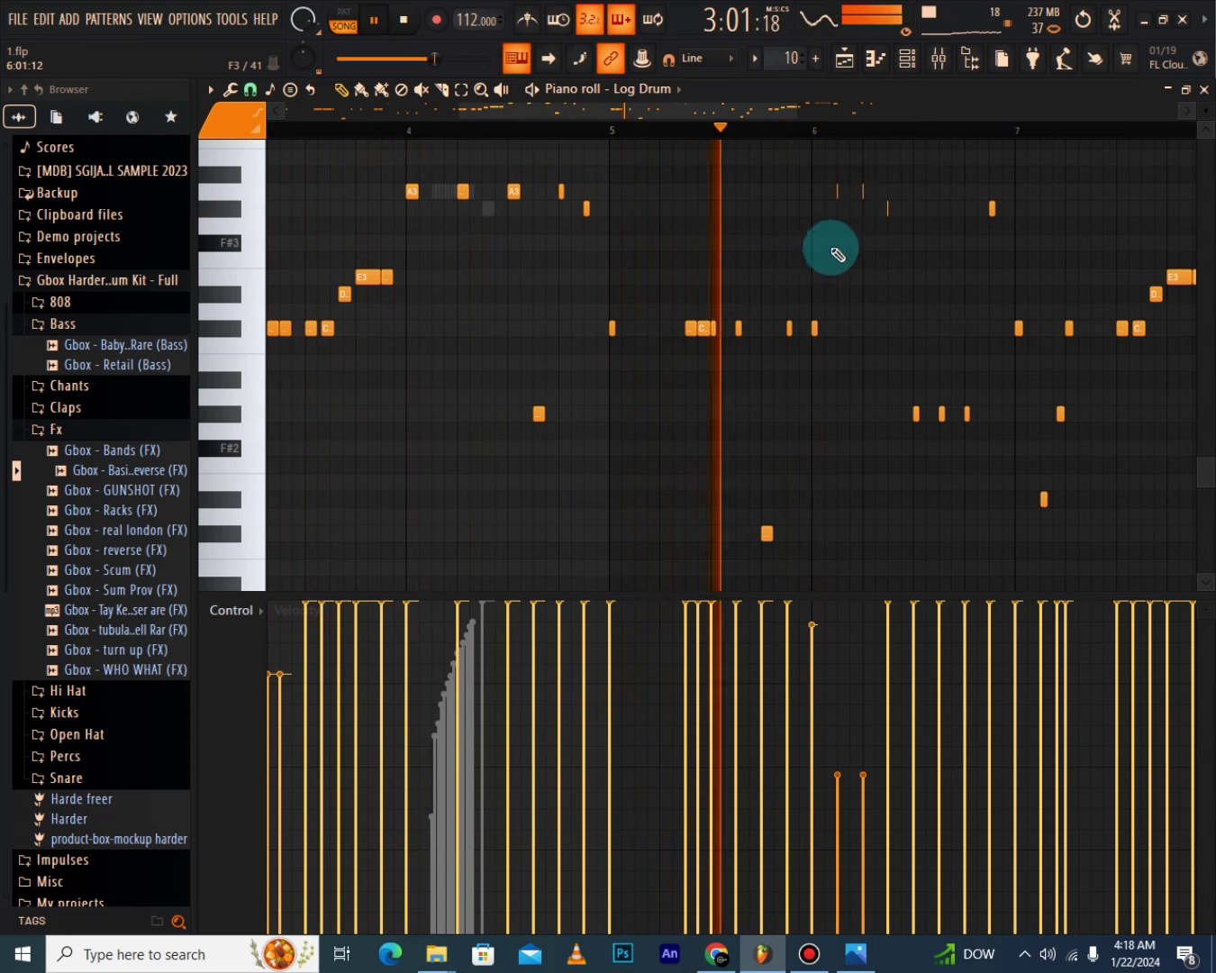
{"action": "key", "text": "space"}
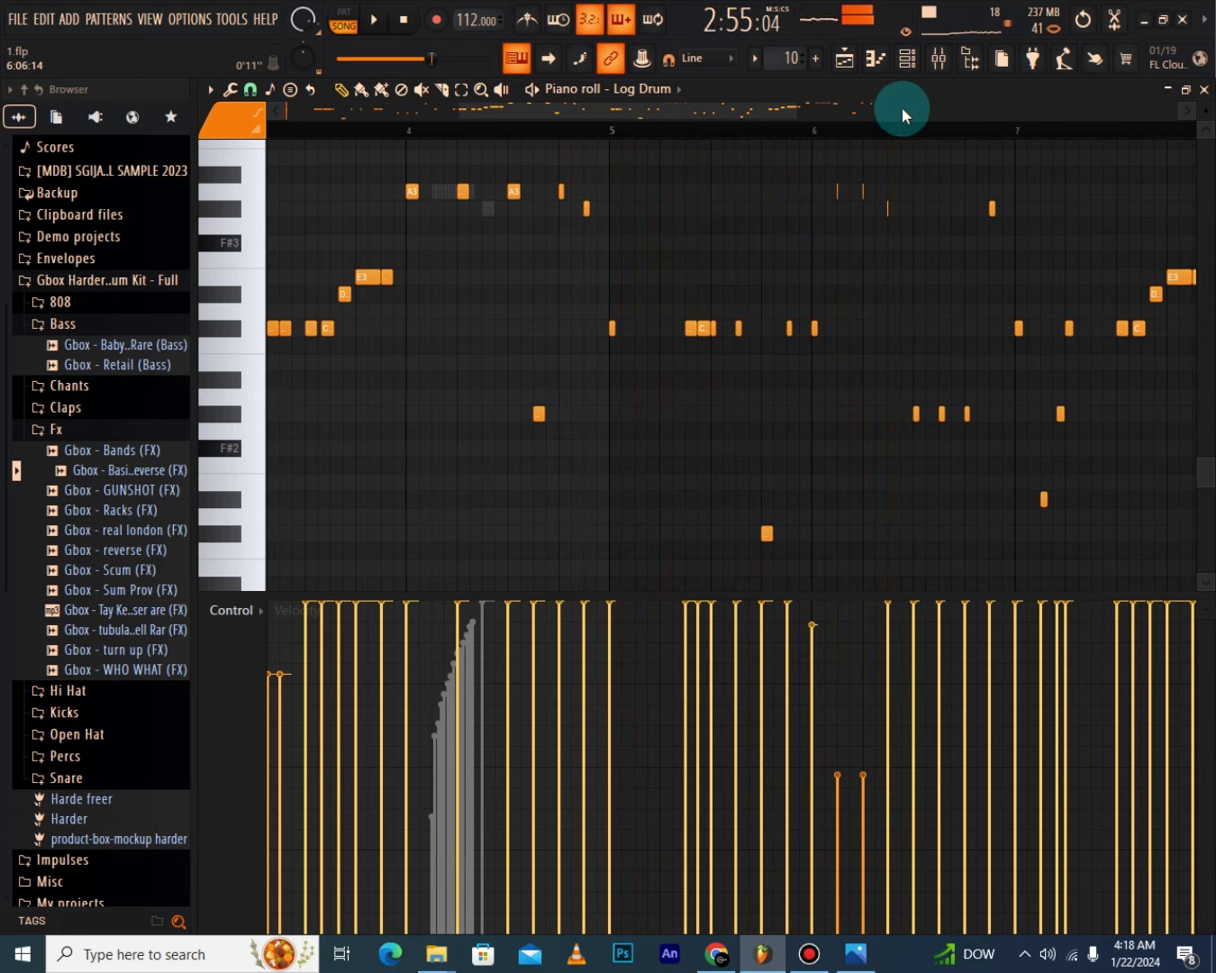
{"action": "left_click_drag", "start_coordinate": [878, 133], "coordinate": [790, 329]}
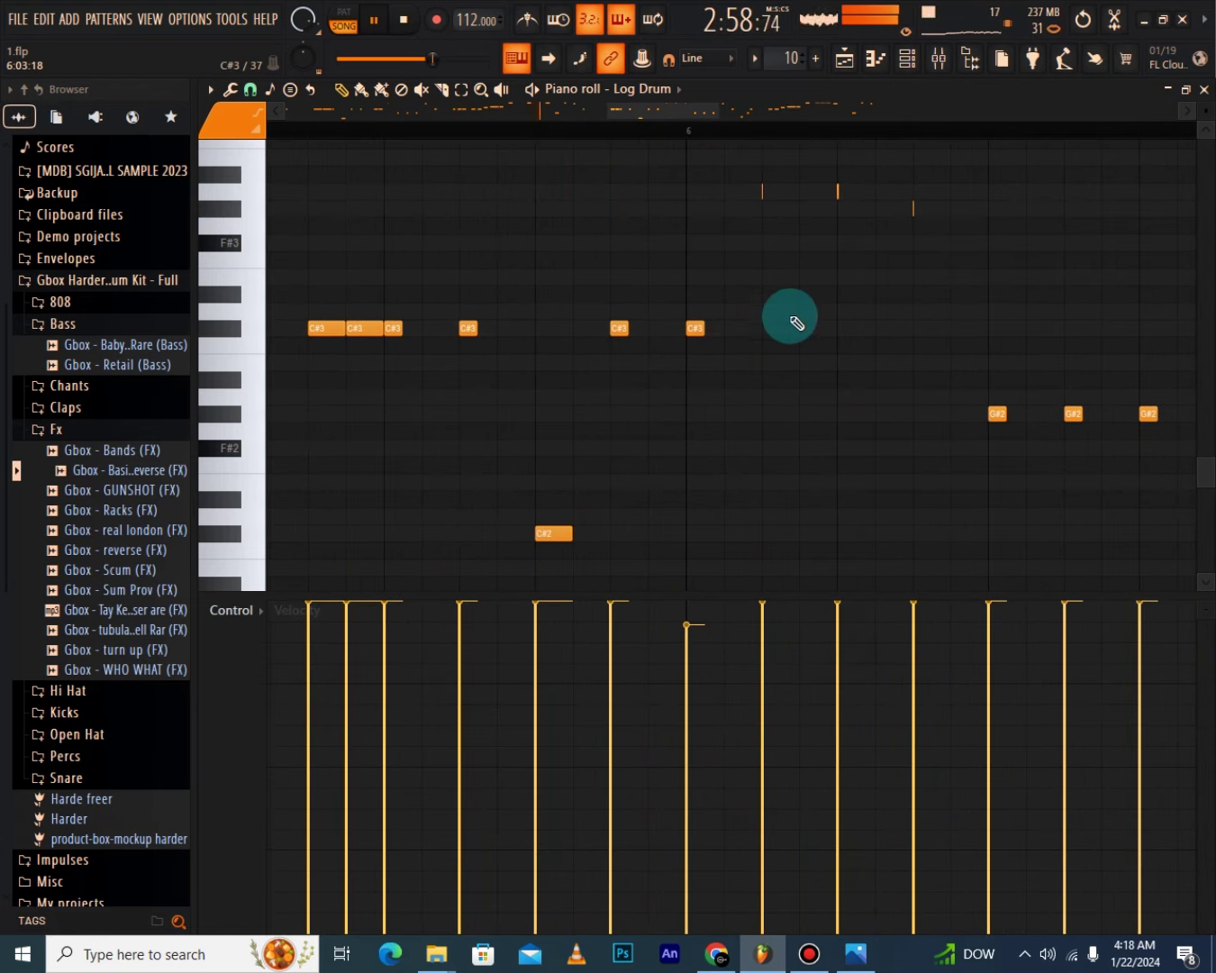
{"action": "scroll", "coordinate": [773, 153], "scroll_direction": "down", "scroll_amount": 3}
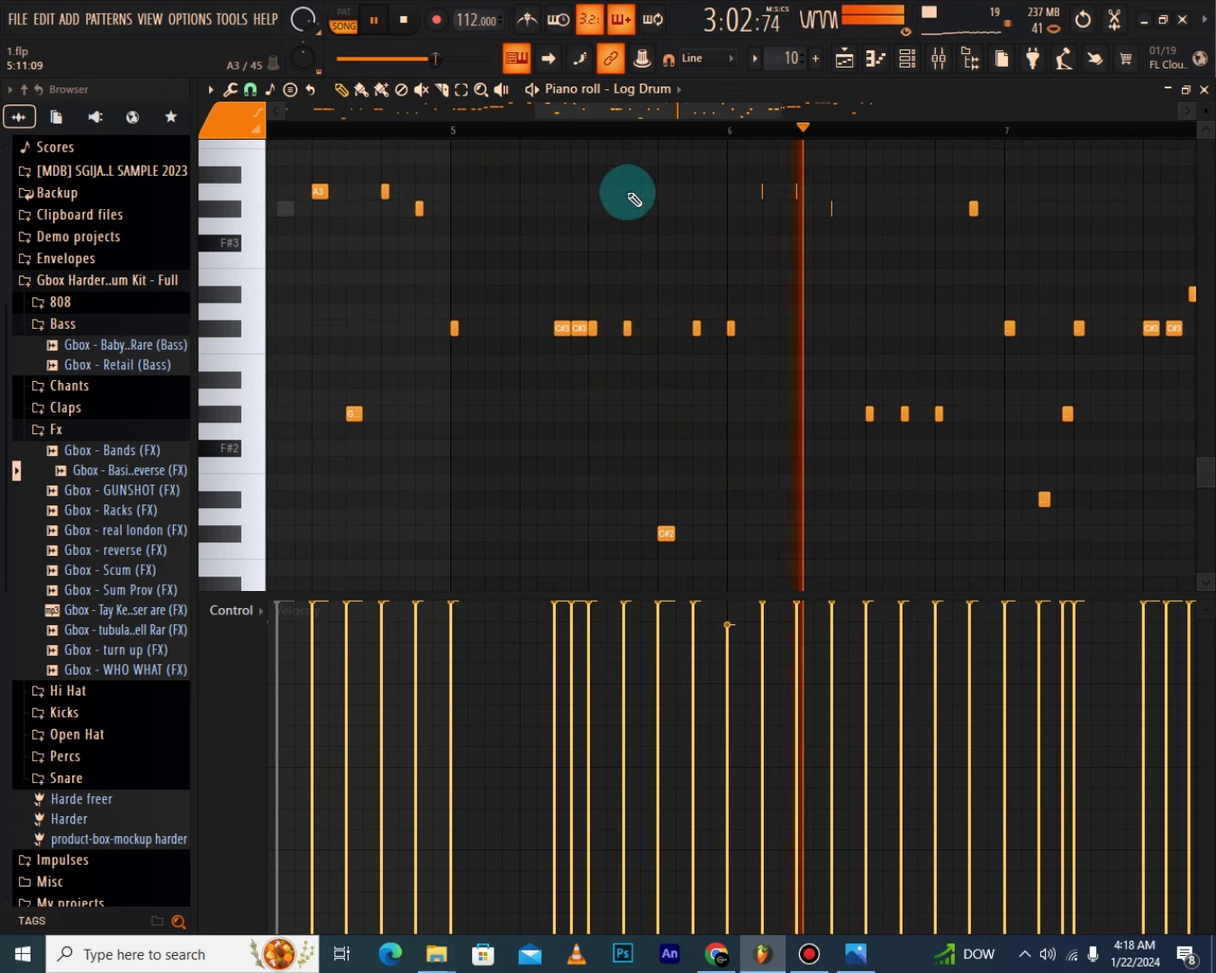
In bar 6, raise the short A3 at step 3 to C#4 and add a short G#2 note at step 12.
{"action": "scroll", "coordinate": [771, 243], "scroll_direction": "up", "scroll_amount": 1}
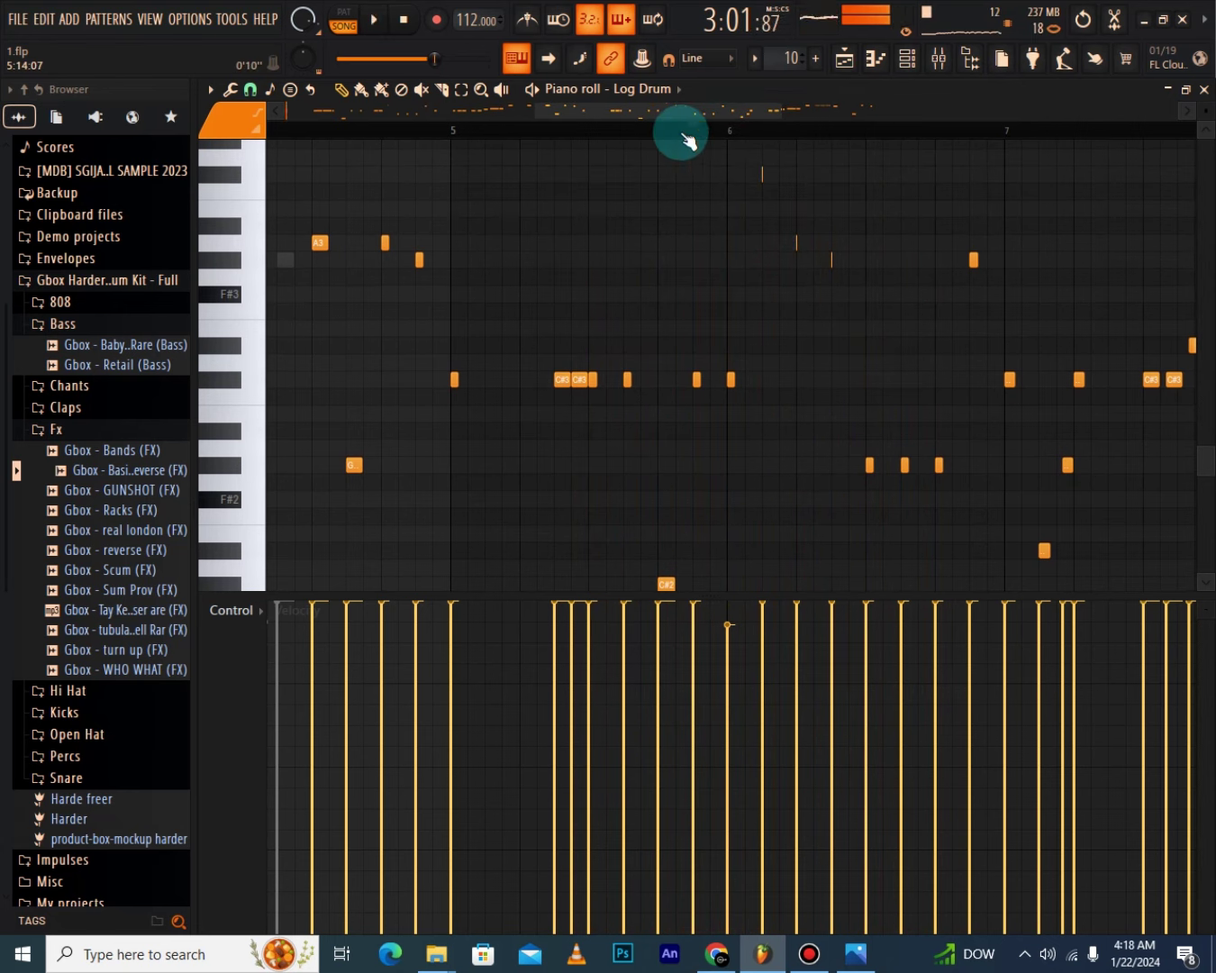
{"action": "left_click", "coordinate": [917, 463]}
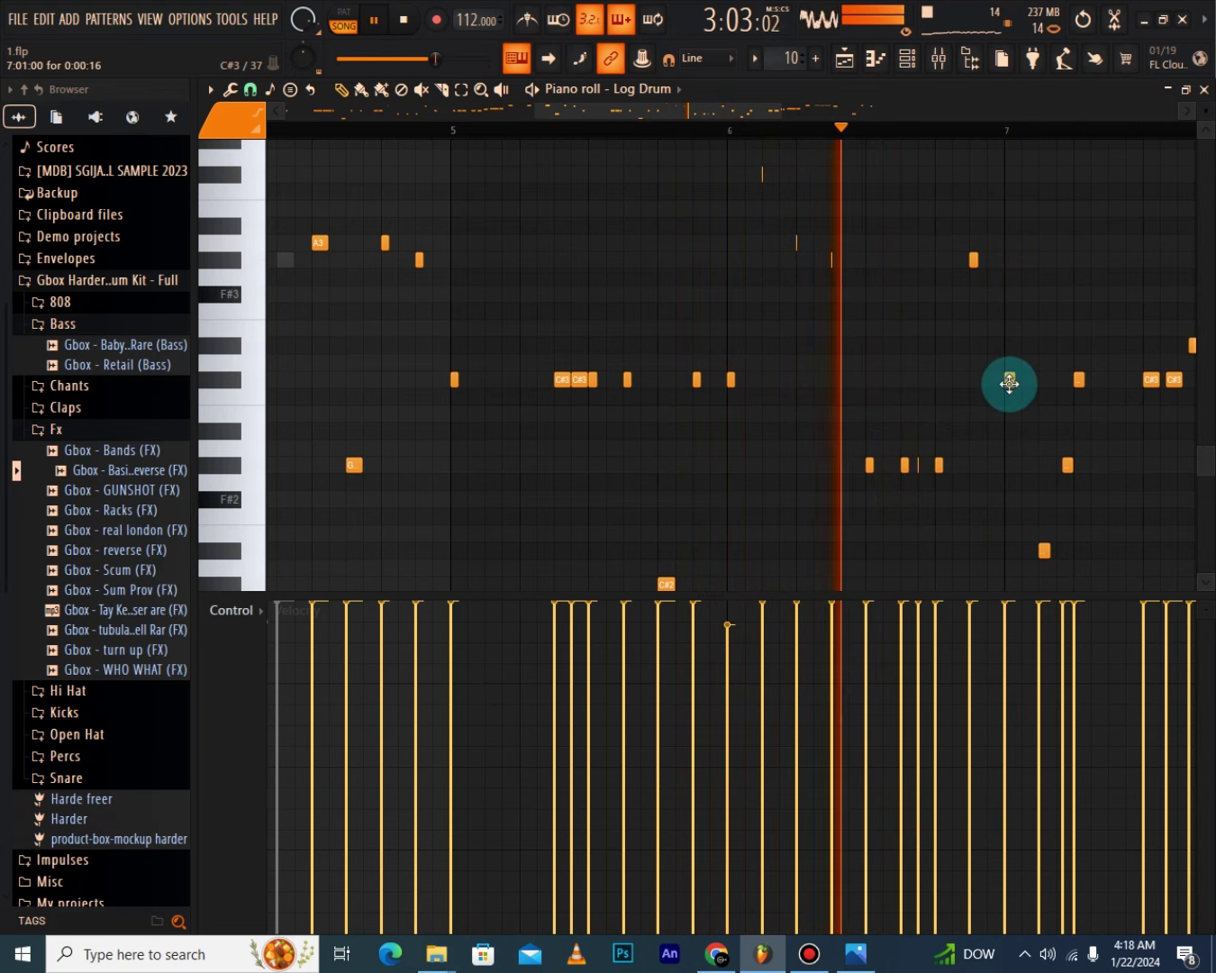
In bar 7, delete the low D#2 note and the second of the two closely spaced C#3 notes.
{"action": "right_click", "coordinate": [1045, 550]}
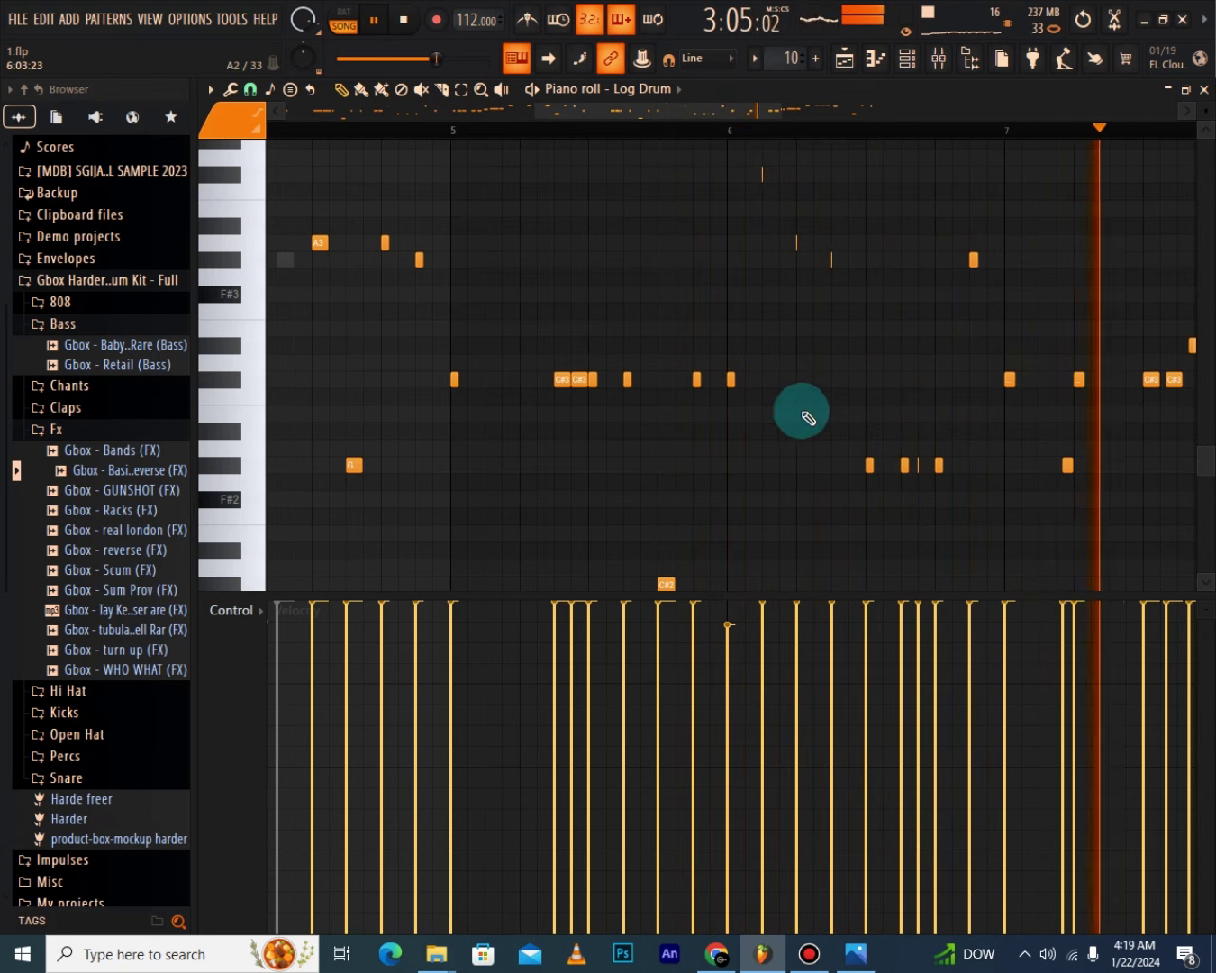
{"action": "scroll", "coordinate": [784, 145], "scroll_direction": "down", "scroll_amount": 3}
{"action": "left_click_drag", "start_coordinate": [679, 115], "coordinate": [845, 123]}
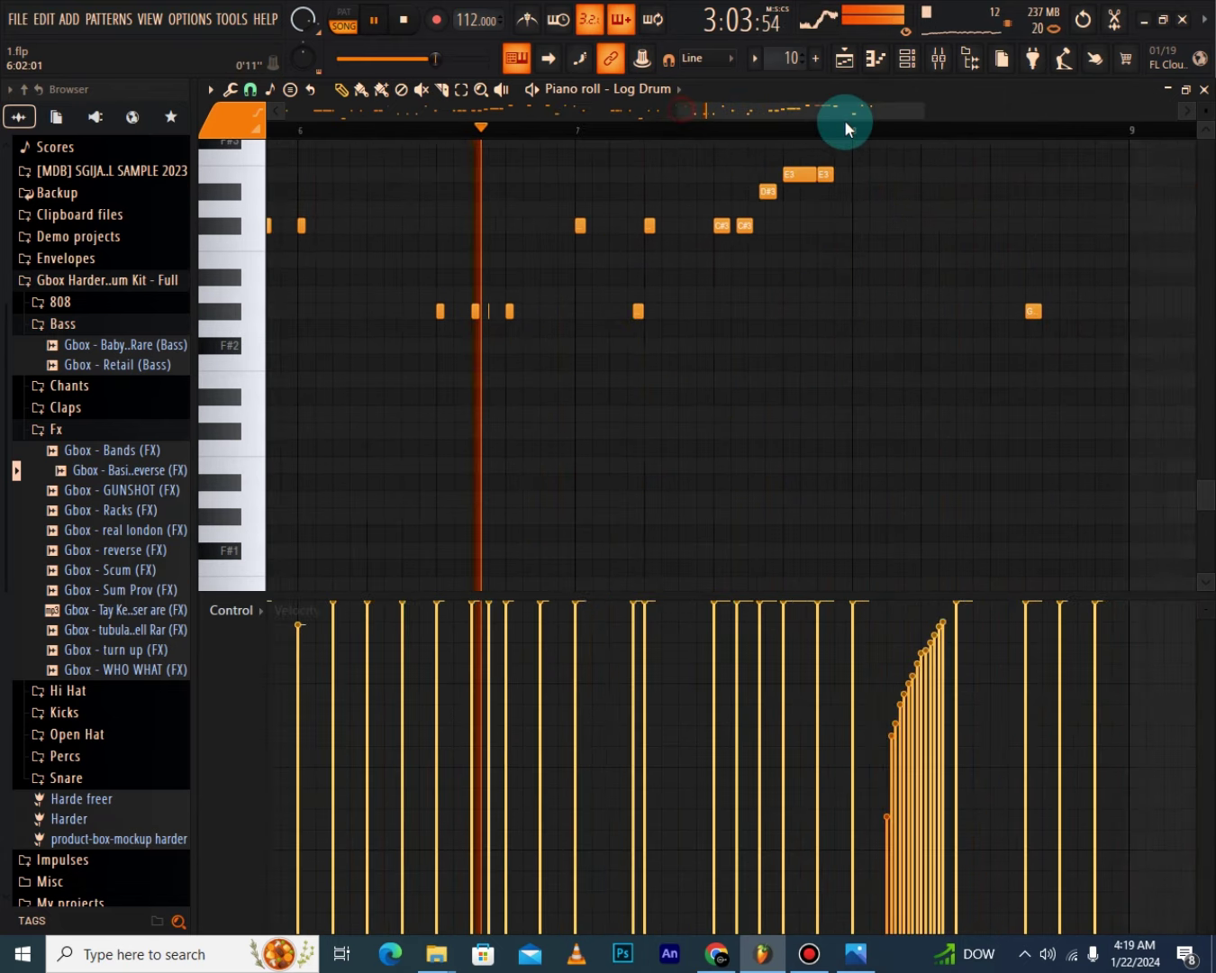
{"action": "right_click", "coordinate": [555, 227]}
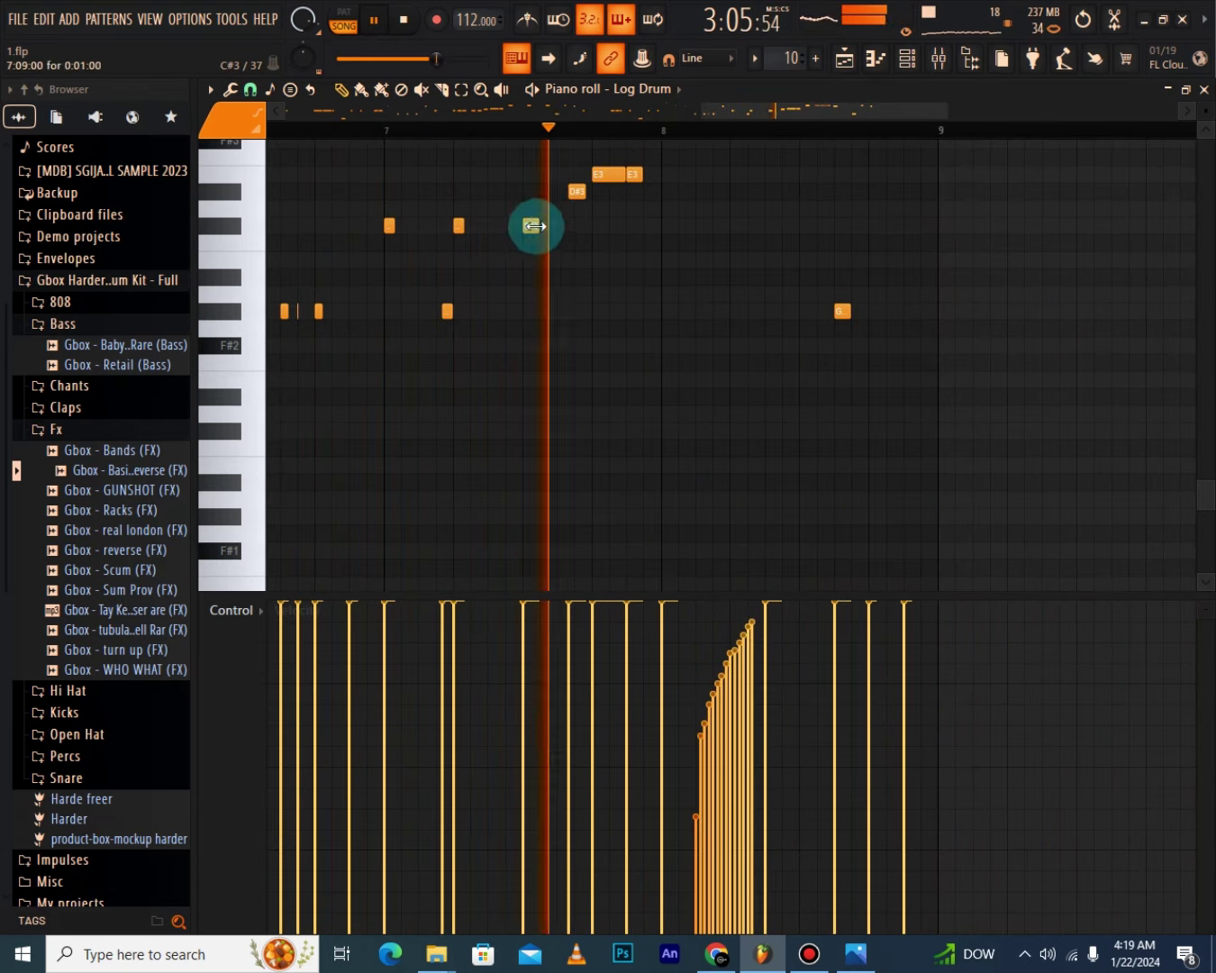
Replace bar 8's A3 roll and first G#3 with A3 notes at steps 1, 5 and 9, and lower the step 13 A3 to G#3.
{"action": "scroll", "coordinate": [728, 322], "scroll_direction": "up", "scroll_amount": 3}
{"action": "scroll", "coordinate": [768, 334], "scroll_direction": "down", "scroll_amount": 1}
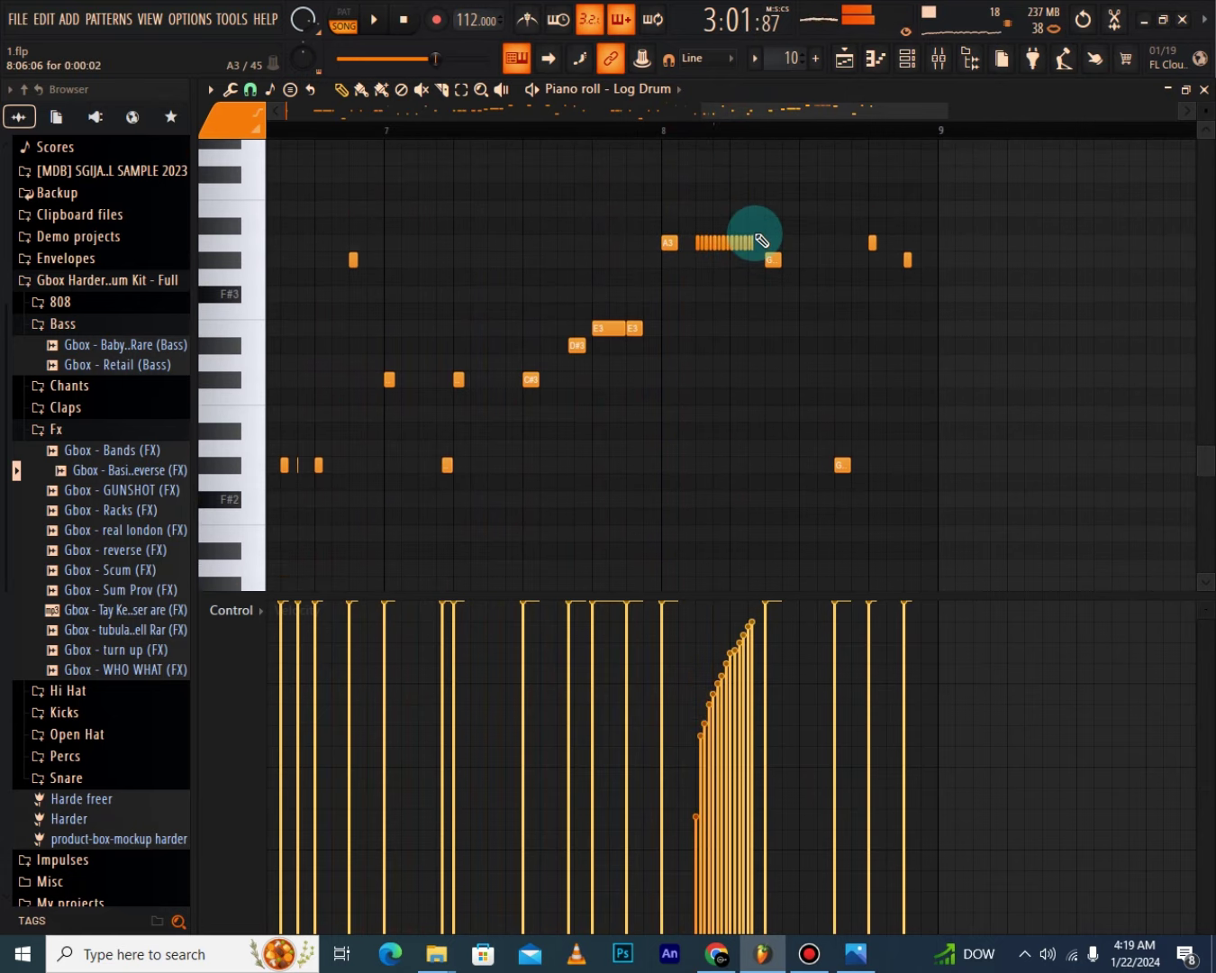
{"action": "right_click", "coordinate": [753, 243]}
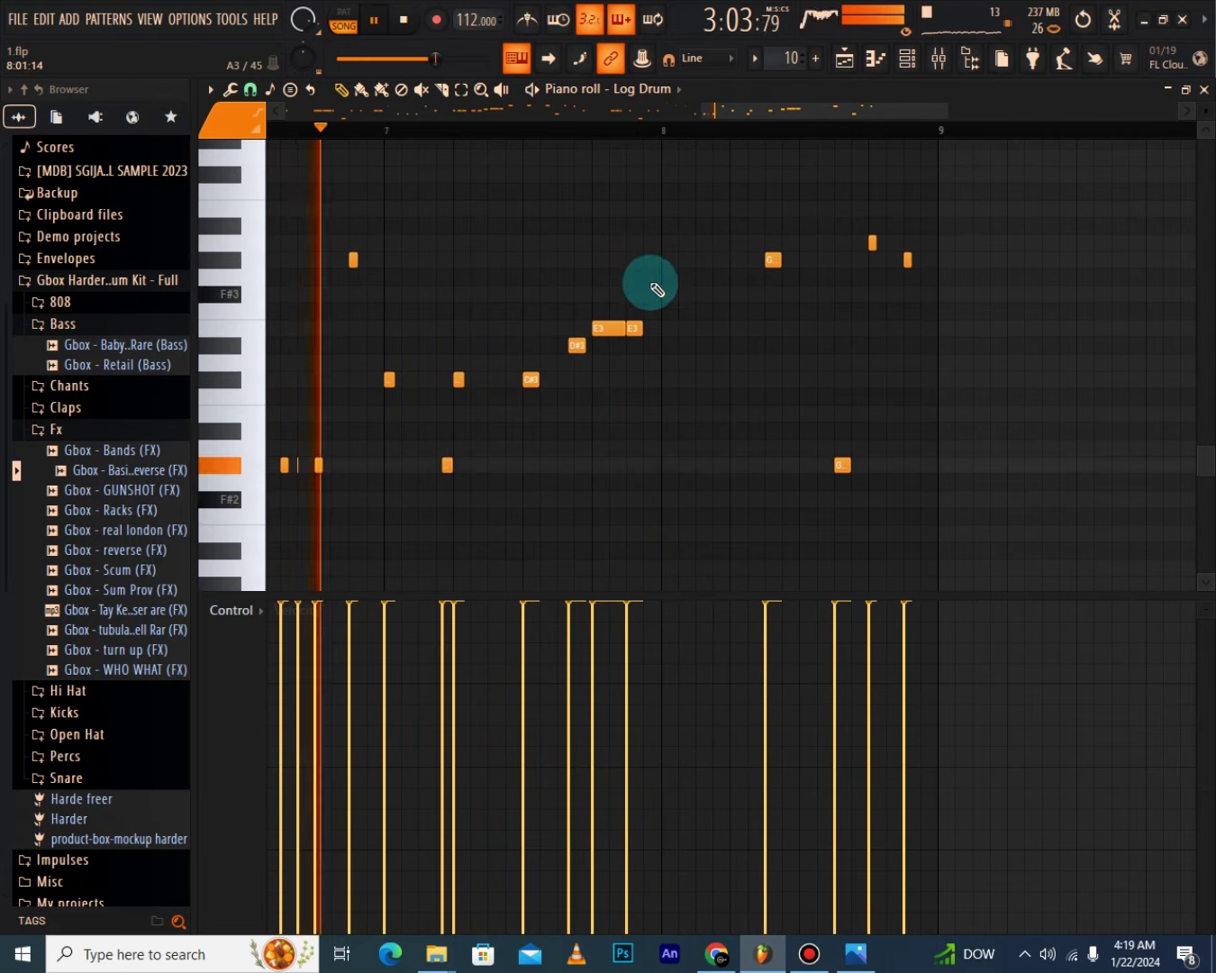
{"action": "left_click", "coordinate": [668, 243]}
{"action": "left_click", "coordinate": [734, 244]}
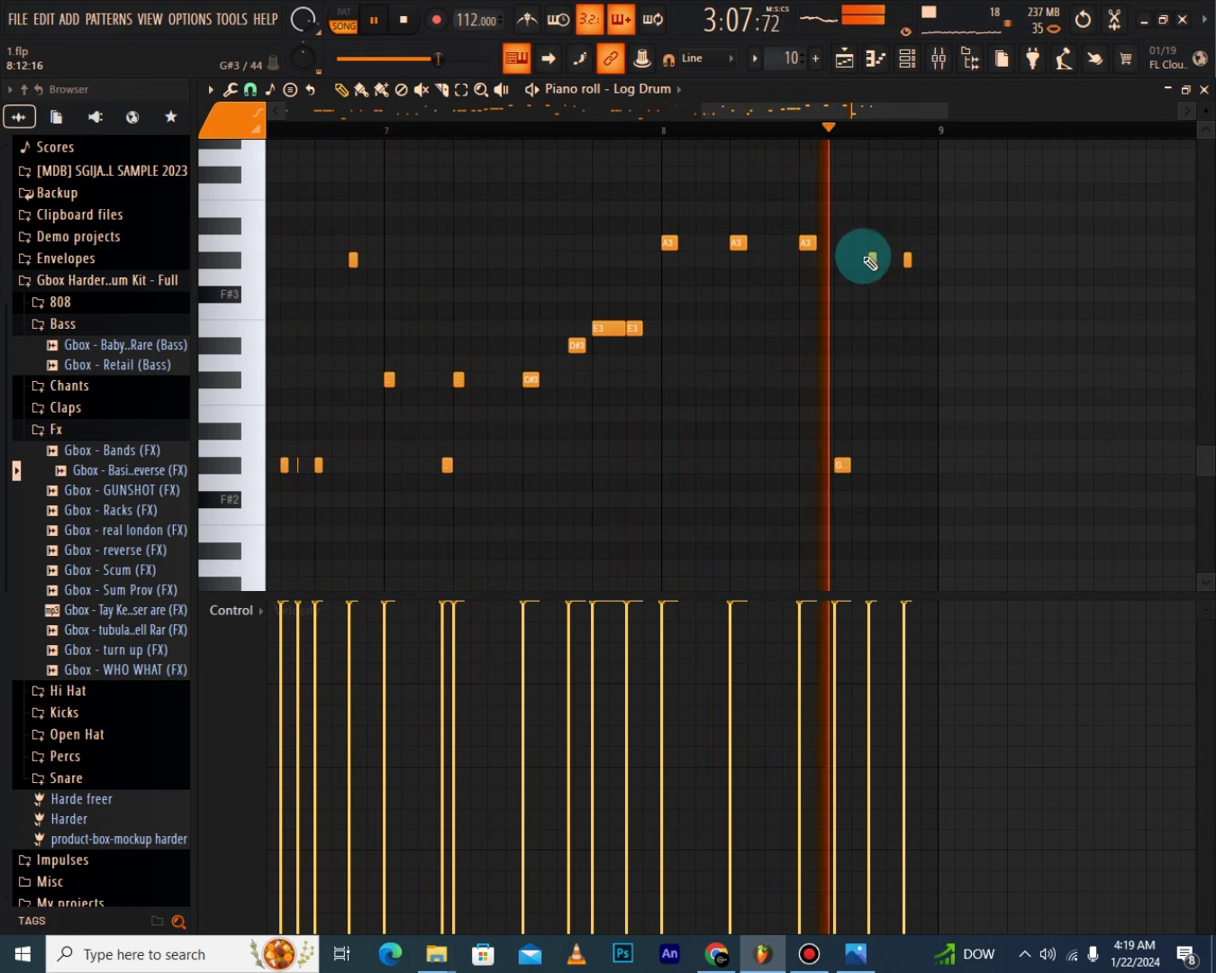
{"action": "key", "text": "space"}
Copy the edited Log Drum notes into the FM Sub channel and apply legato articulation to them with the default settings.
{"action": "scroll", "coordinate": [878, 144], "scroll_direction": "down", "scroll_amount": 1}
{"action": "scroll", "coordinate": [873, 142], "scroll_direction": "down", "scroll_amount": 5}
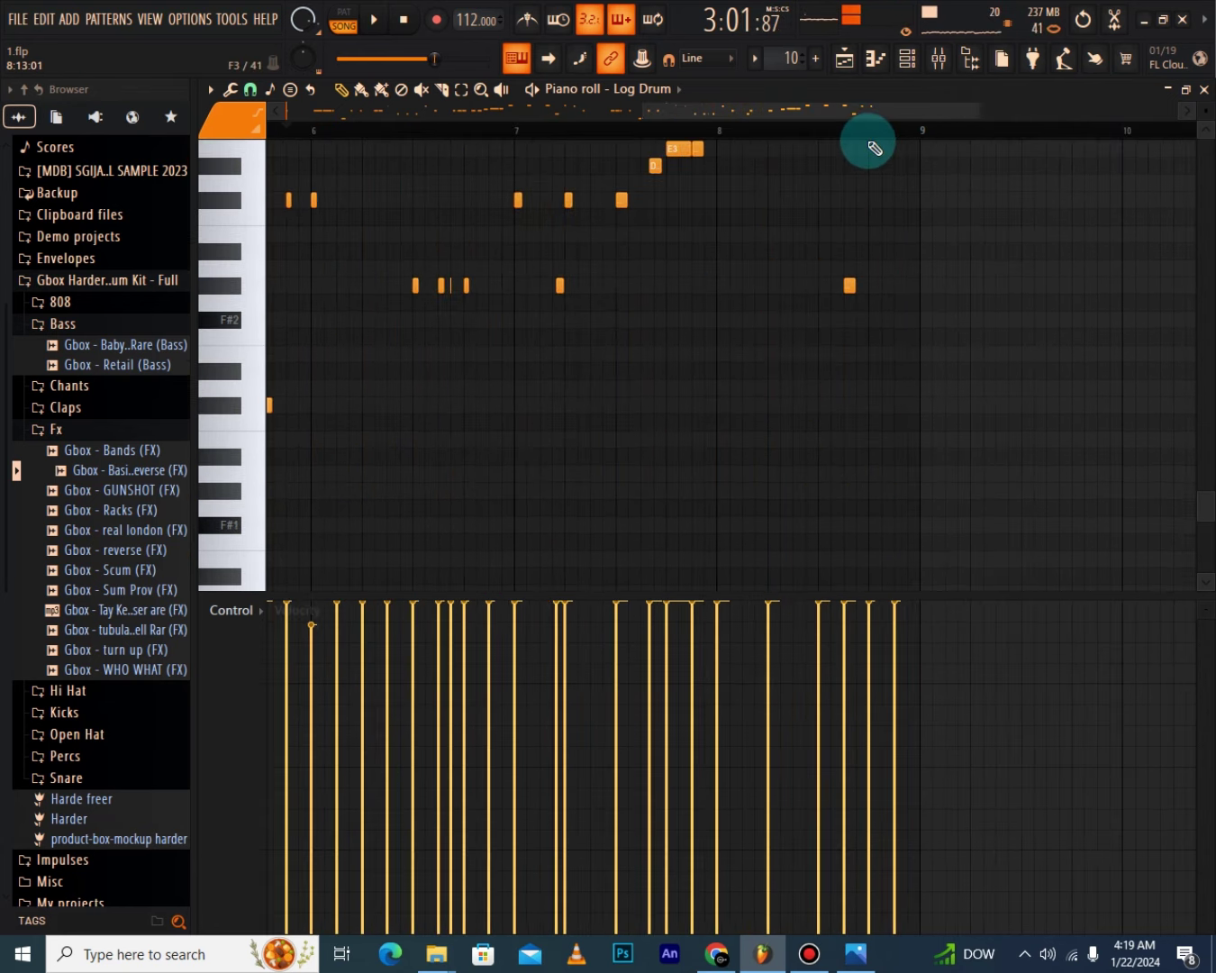
{"action": "scroll", "coordinate": [616, 446], "scroll_direction": "up", "scroll_amount": 9}
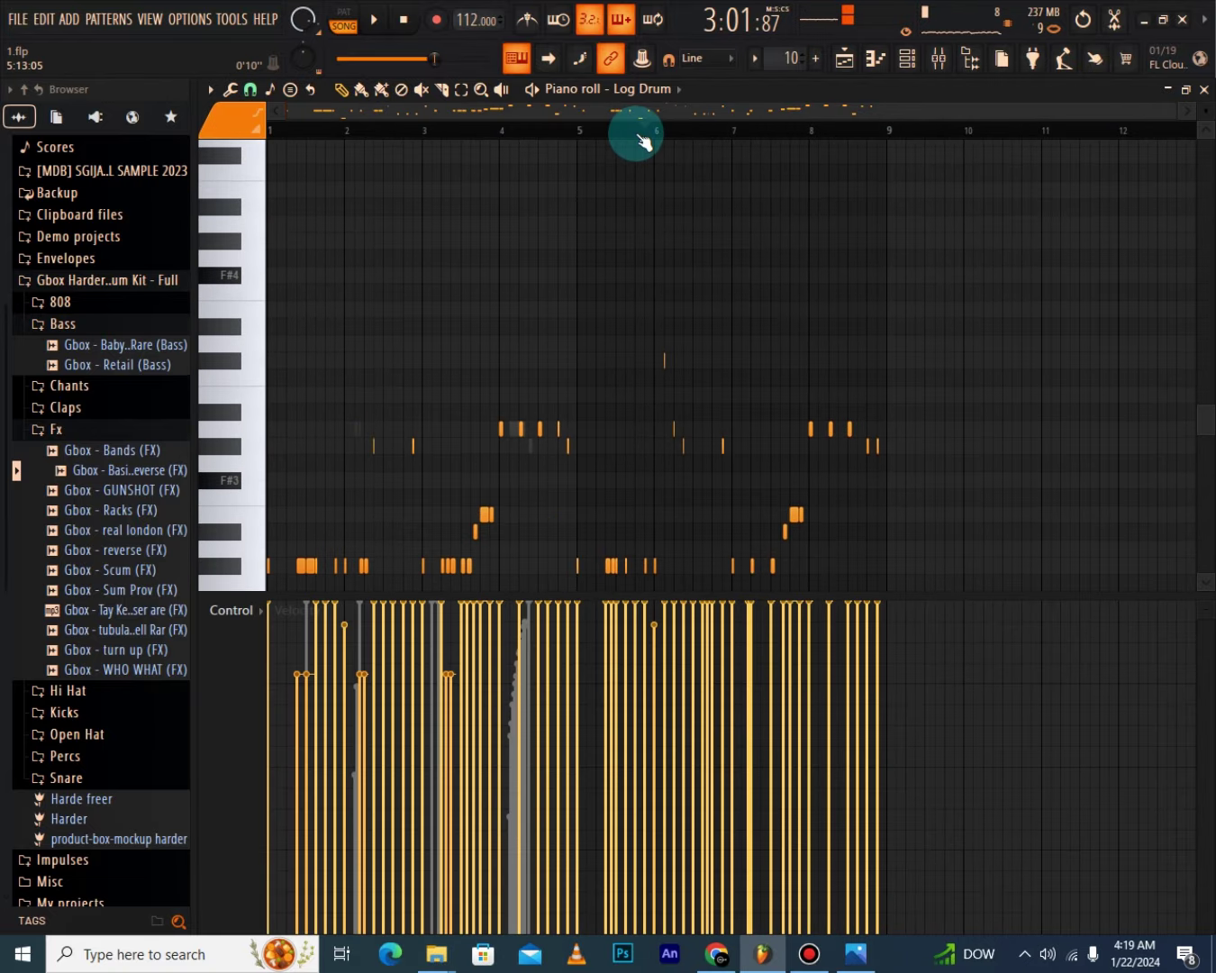
{"action": "scroll", "coordinate": [646, 271], "scroll_direction": "down", "scroll_amount": 4}
{"action": "left_click", "coordinate": [917, 69]}
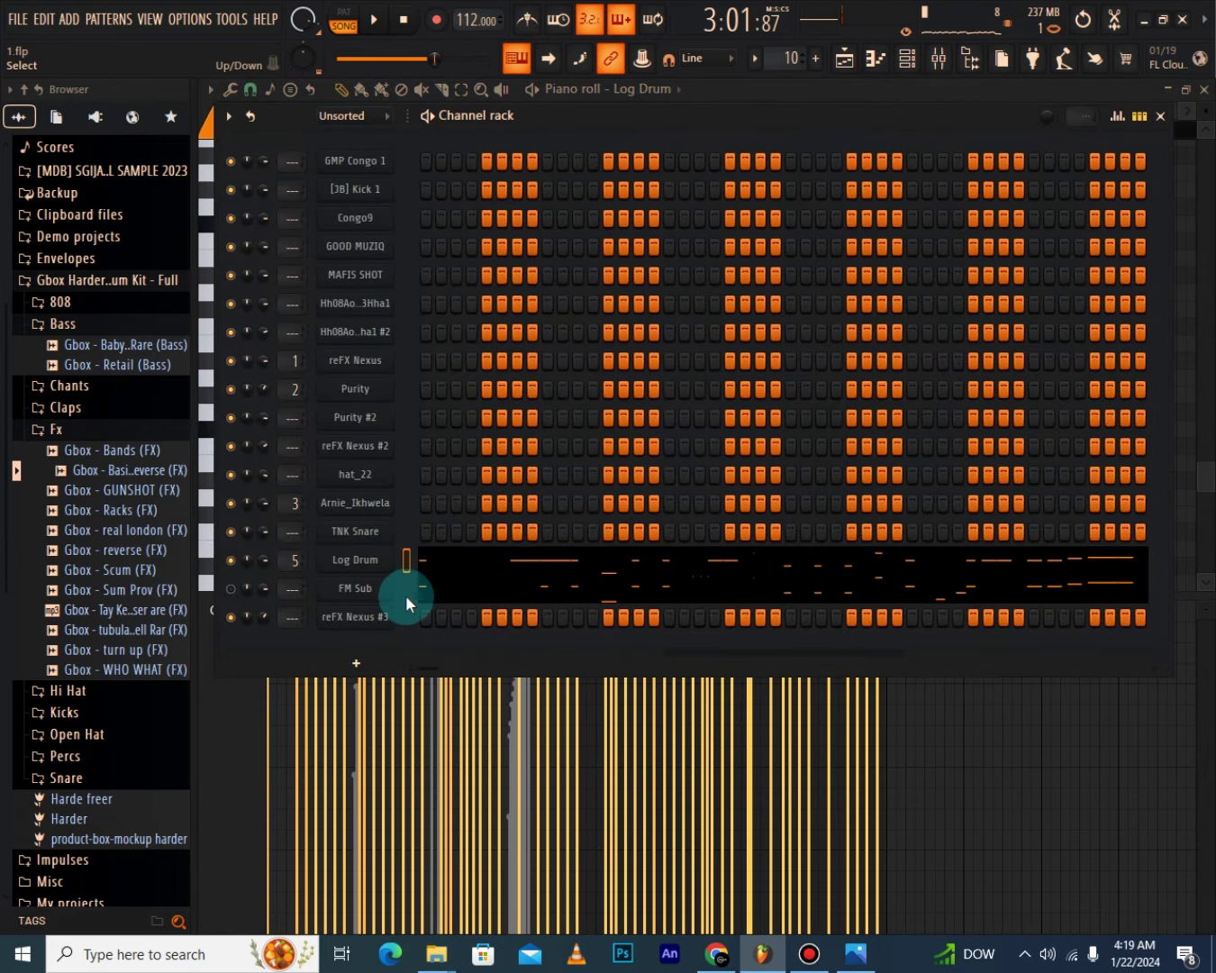
{"action": "left_click", "coordinate": [468, 591]}
{"action": "key", "text": "ctrl+l"}
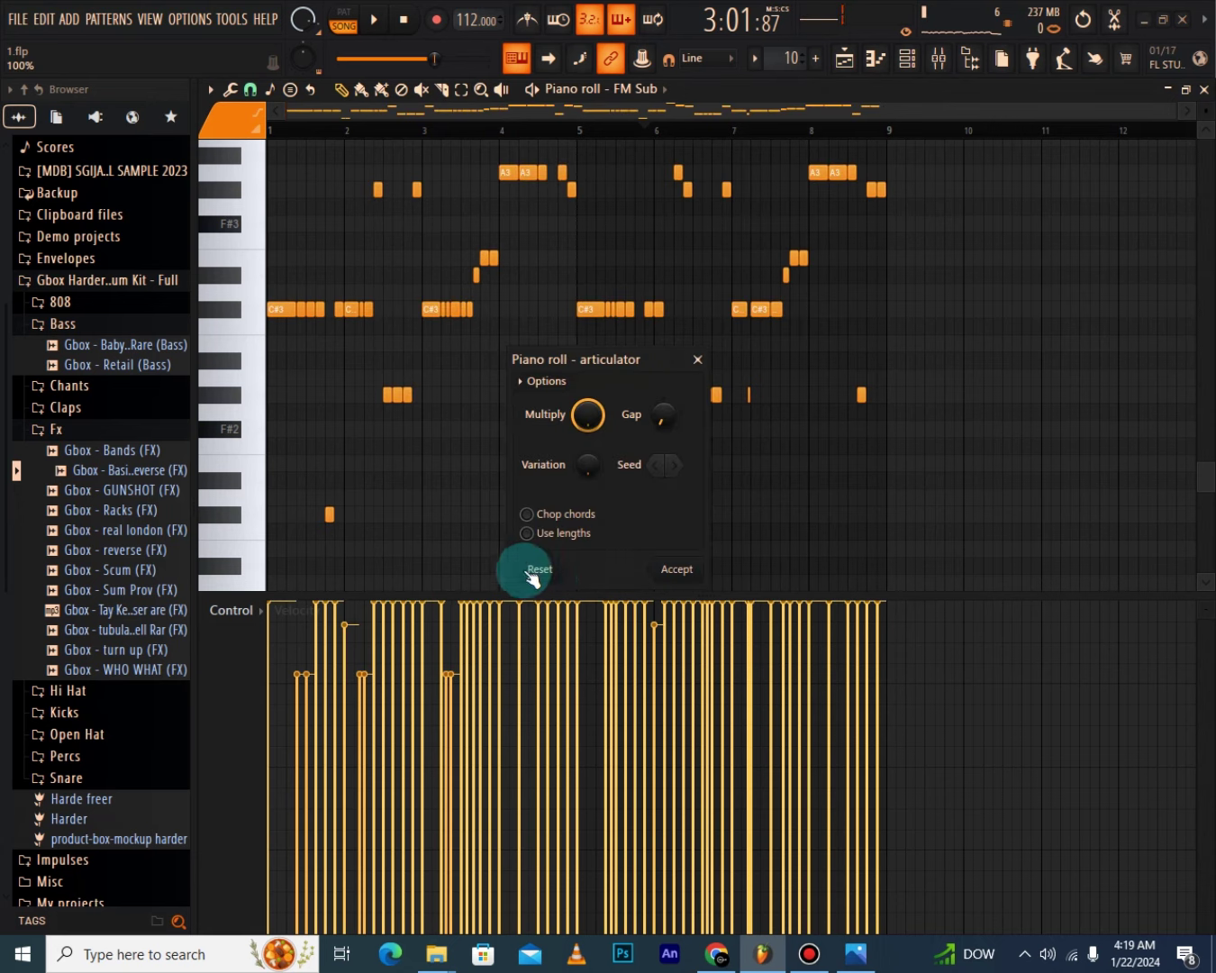
{"action": "left_click", "coordinate": [683, 569]}
Return to the playlist and play the arrangement from about bar 80 to hear the second drop.
{"action": "key", "text": "space"}
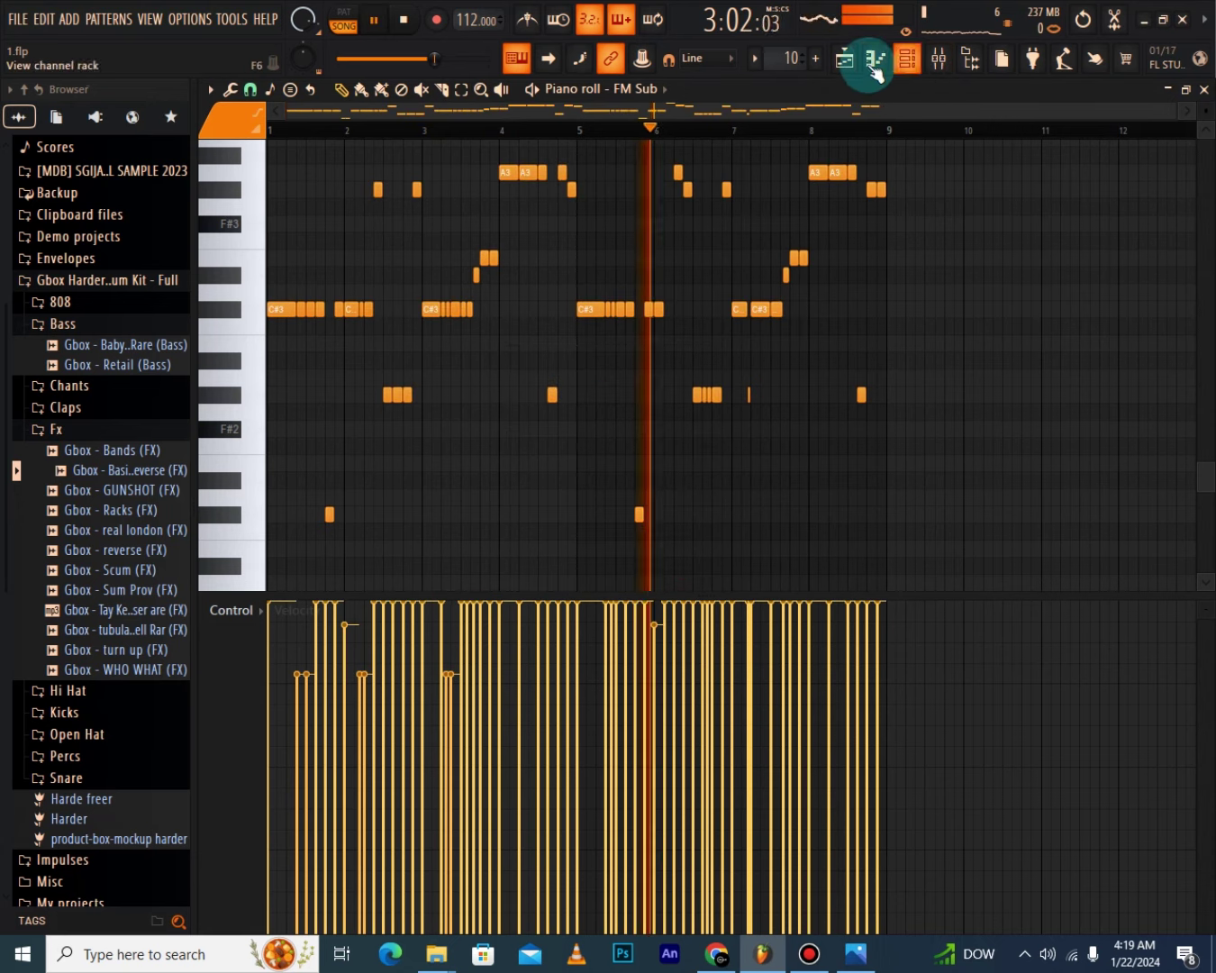
{"action": "left_click", "coordinate": [843, 58]}
{"action": "key", "text": "space"}
{"action": "left_click", "coordinate": [626, 132]}
{"action": "key", "text": "space"}
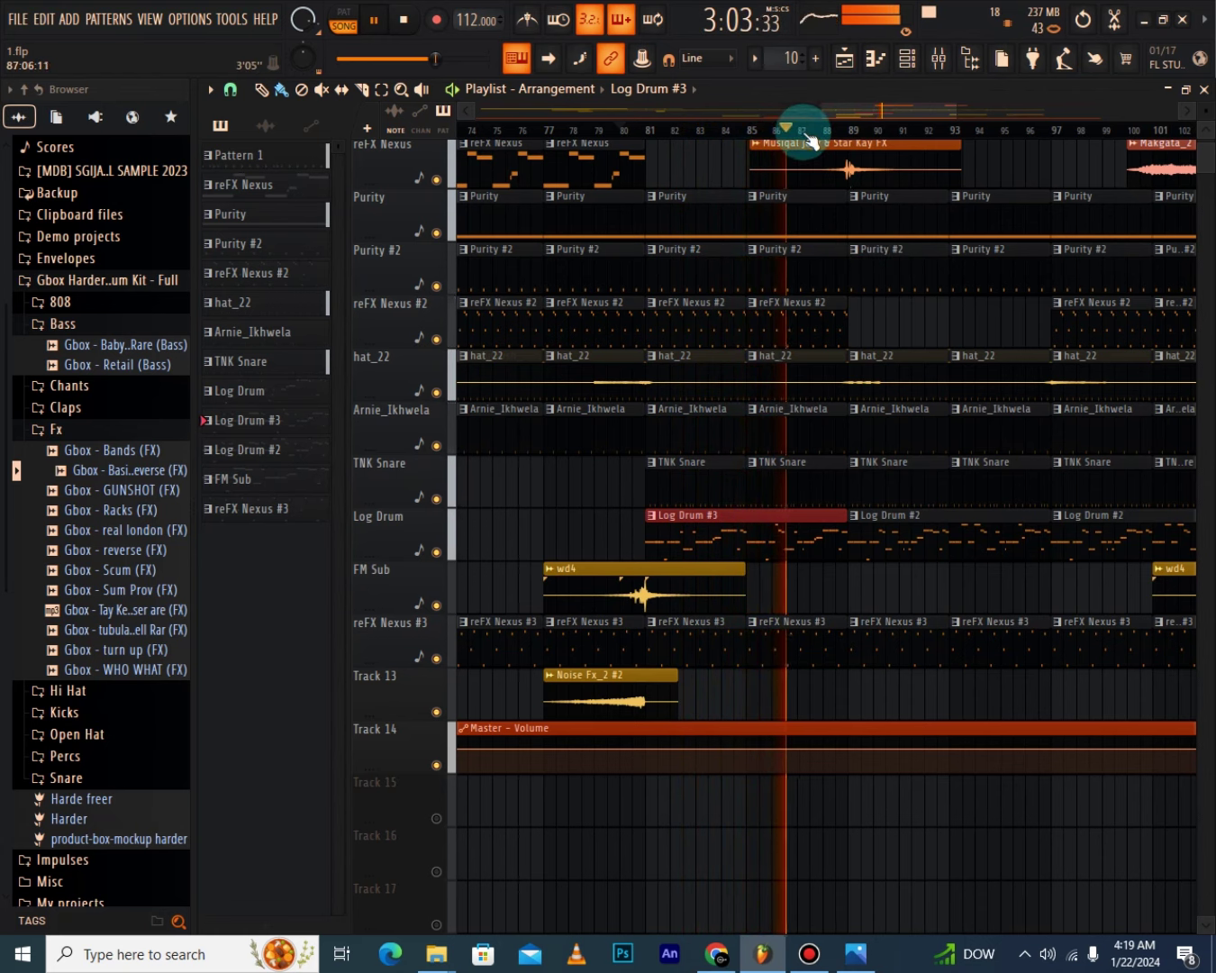
{"action": "scroll", "coordinate": [810, 133], "scroll_direction": "down", "scroll_amount": 2}
{"action": "scroll", "coordinate": [808, 132], "scroll_direction": "up", "scroll_amount": 1}
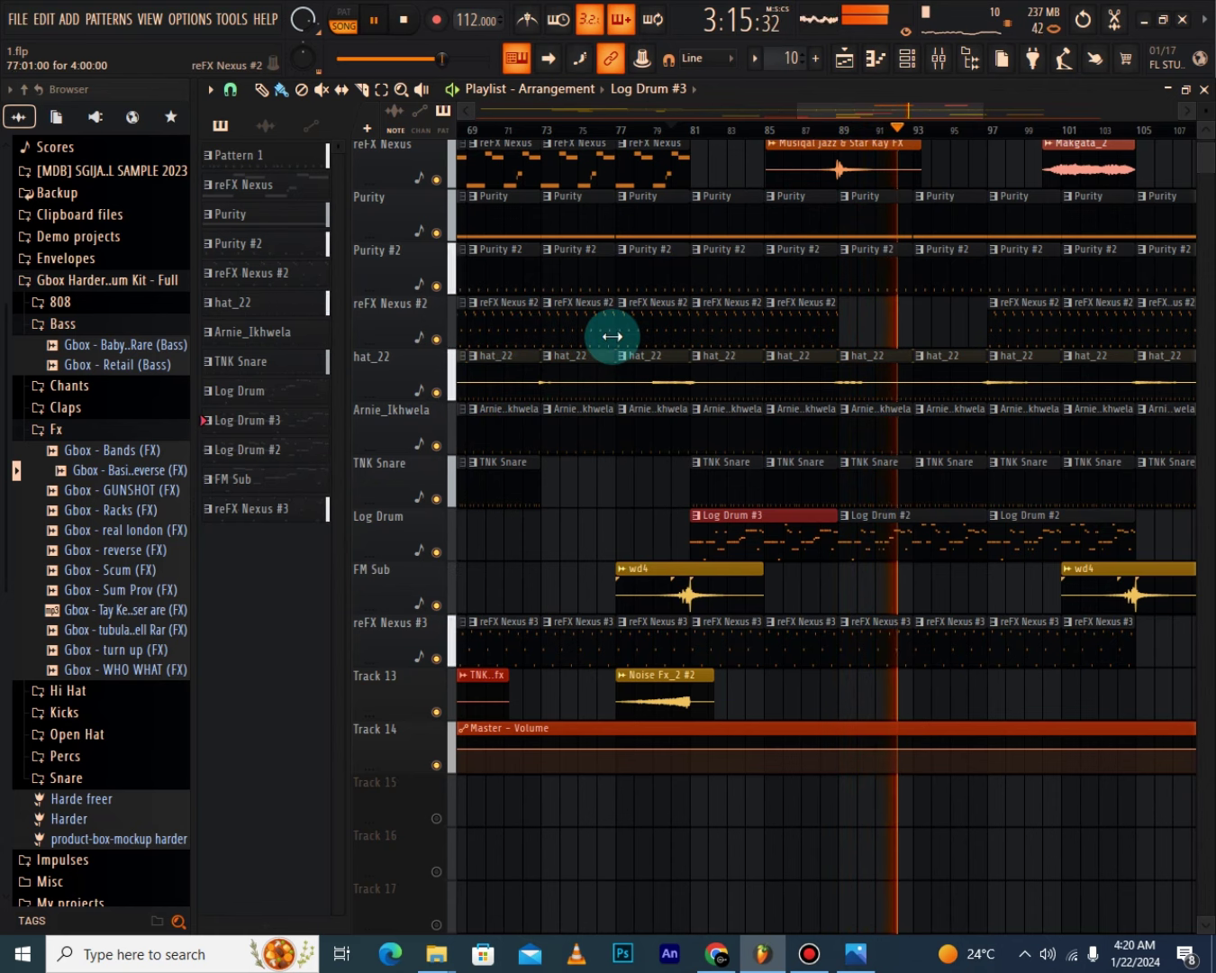
Select the Log Drum #2 clip at bar 89 and inspect its Log Drum and FM Sub notes in the channel rack.
{"action": "left_click", "coordinate": [855, 511]}
{"action": "left_click", "coordinate": [908, 59]}
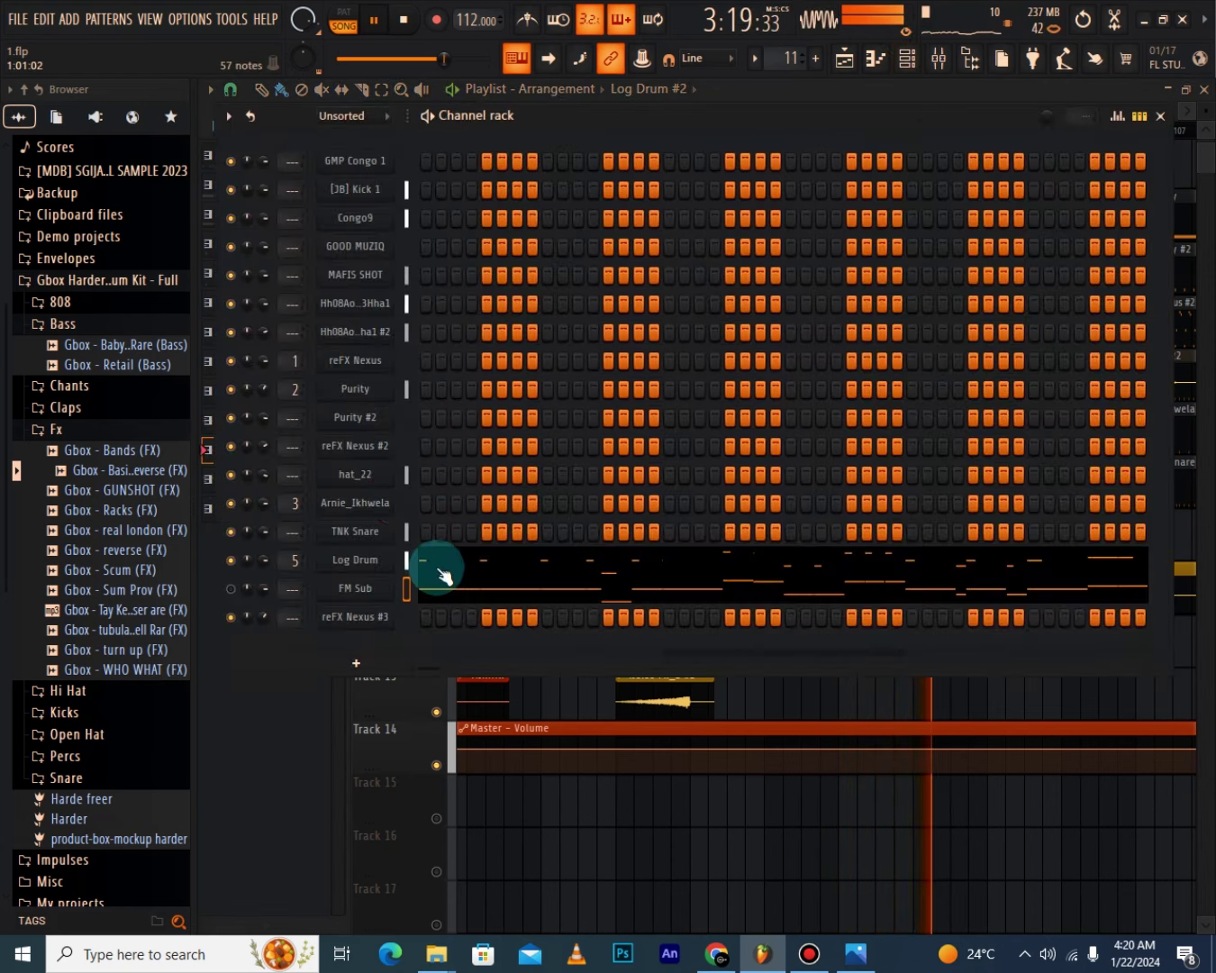
{"action": "key", "text": "F6"}
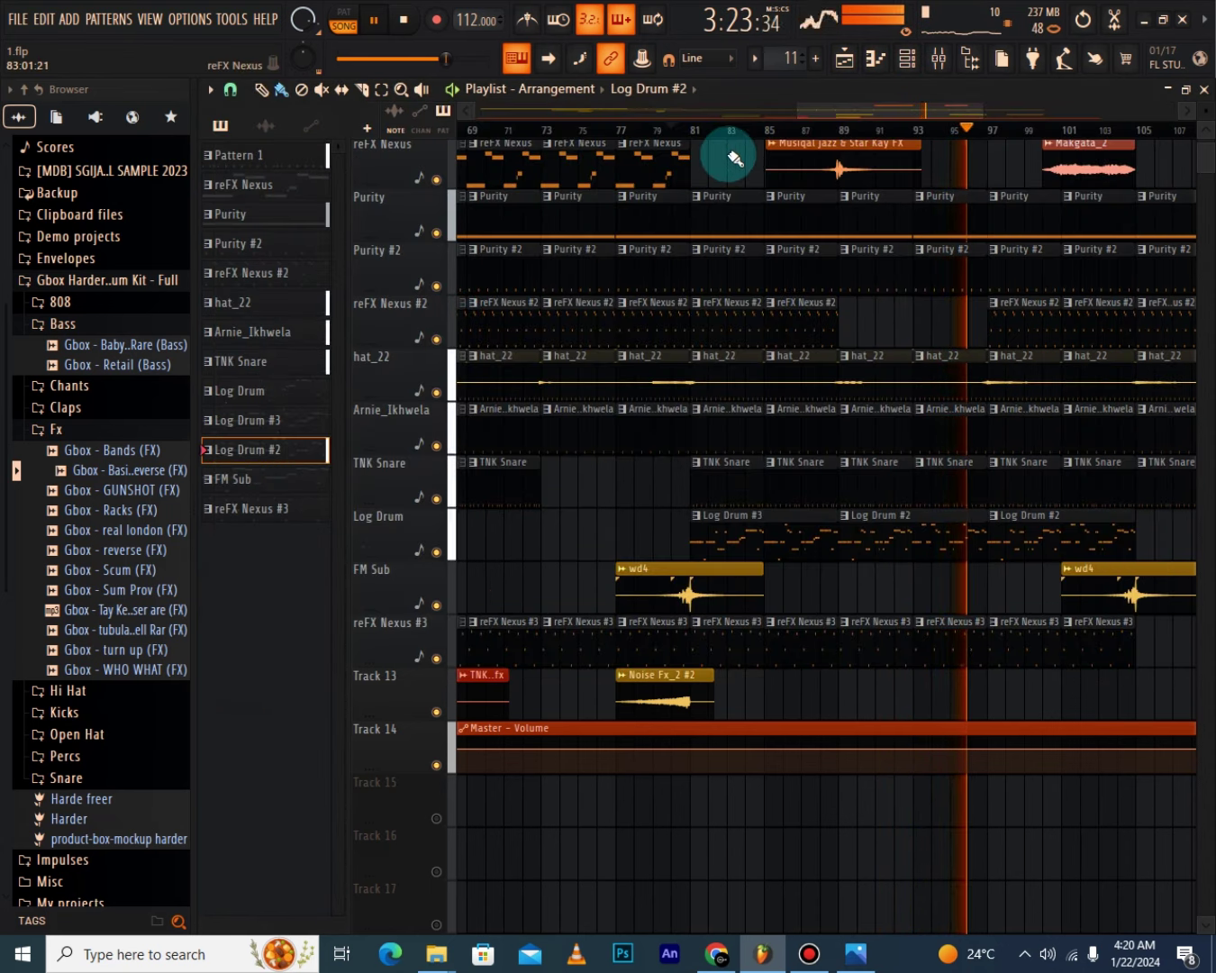
Look over the rest of the arrangement, from the last Log Drum #2 sections to the closing Master Volume fade.
{"action": "scroll", "coordinate": [754, 130], "scroll_direction": "down", "scroll_amount": 5}
{"action": "scroll", "coordinate": [761, 129], "scroll_direction": "down", "scroll_amount": 2}
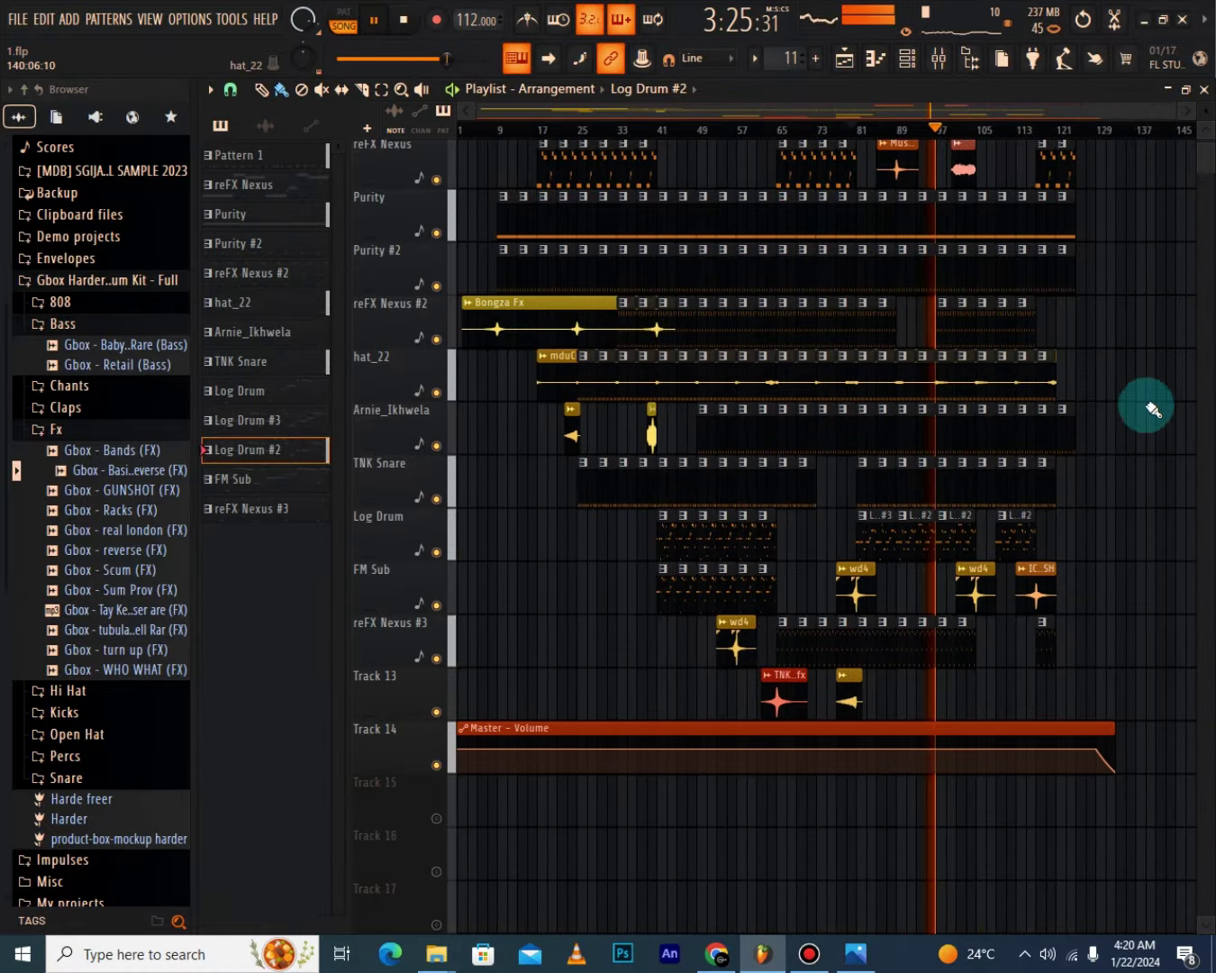
{"action": "scroll", "coordinate": [1067, 157], "scroll_direction": "down", "scroll_amount": 3}
{"action": "scroll", "coordinate": [1054, 182], "scroll_direction": "up", "scroll_amount": 3}
{"action": "scroll", "coordinate": [1063, 181], "scroll_direction": "down", "scroll_amount": 3}
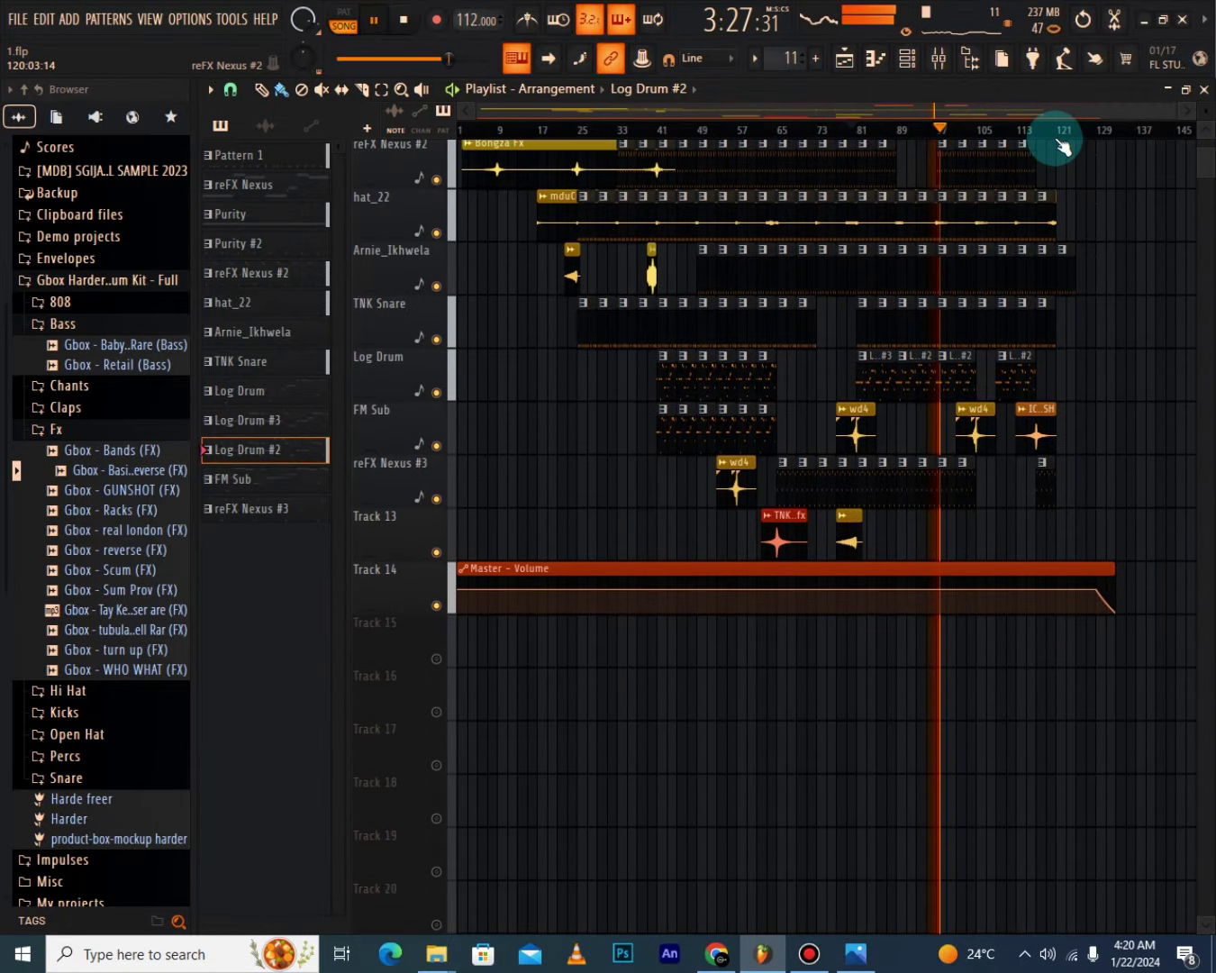
{"action": "scroll", "coordinate": [1053, 133], "scroll_direction": "up", "scroll_amount": 3}
{"action": "scroll", "coordinate": [1036, 310], "scroll_direction": "up", "scroll_amount": 5}
{"action": "scroll", "coordinate": [1009, 315], "scroll_direction": "down", "scroll_amount": 1}
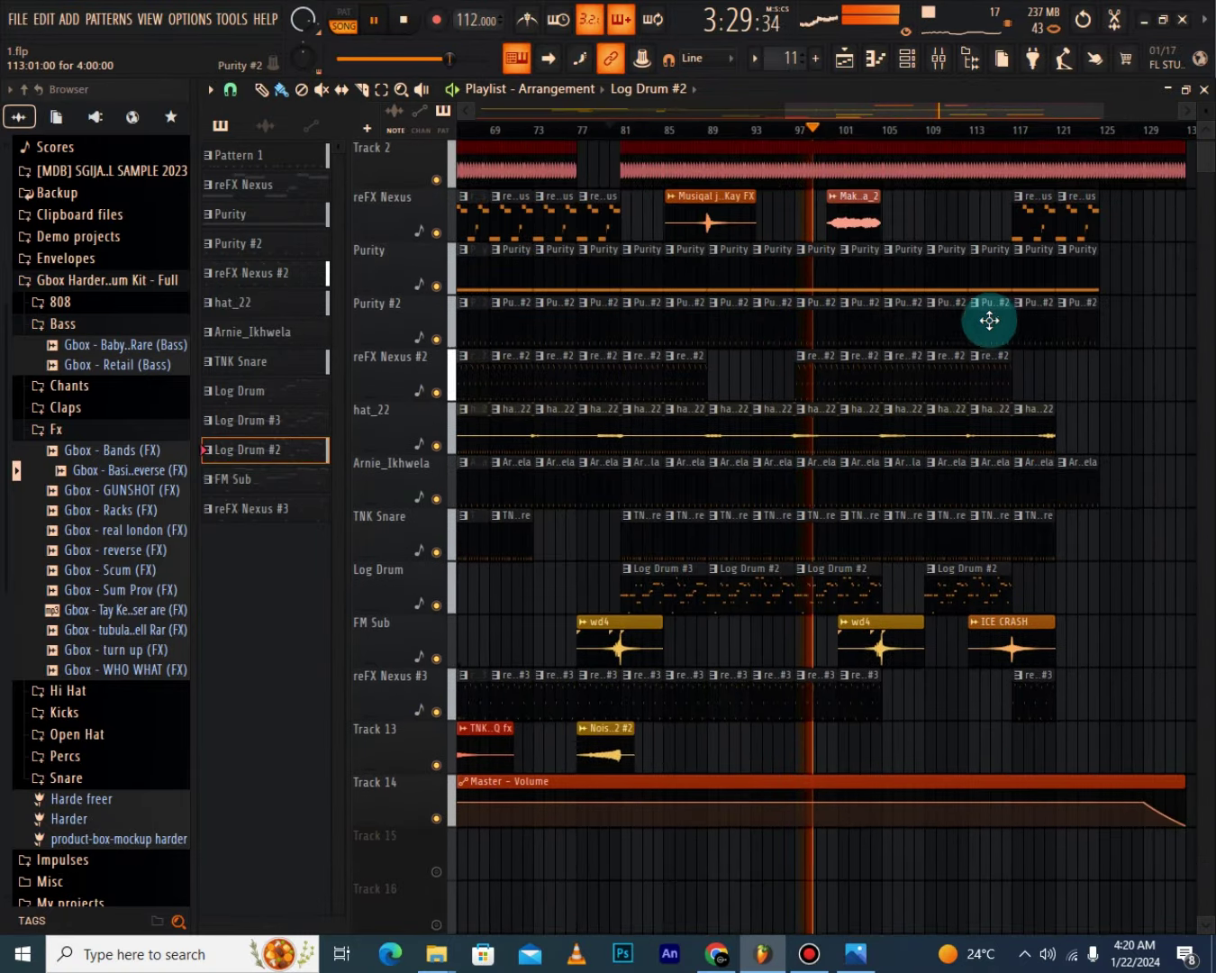
{"action": "scroll", "coordinate": [931, 130], "scroll_direction": "up", "scroll_amount": 3}
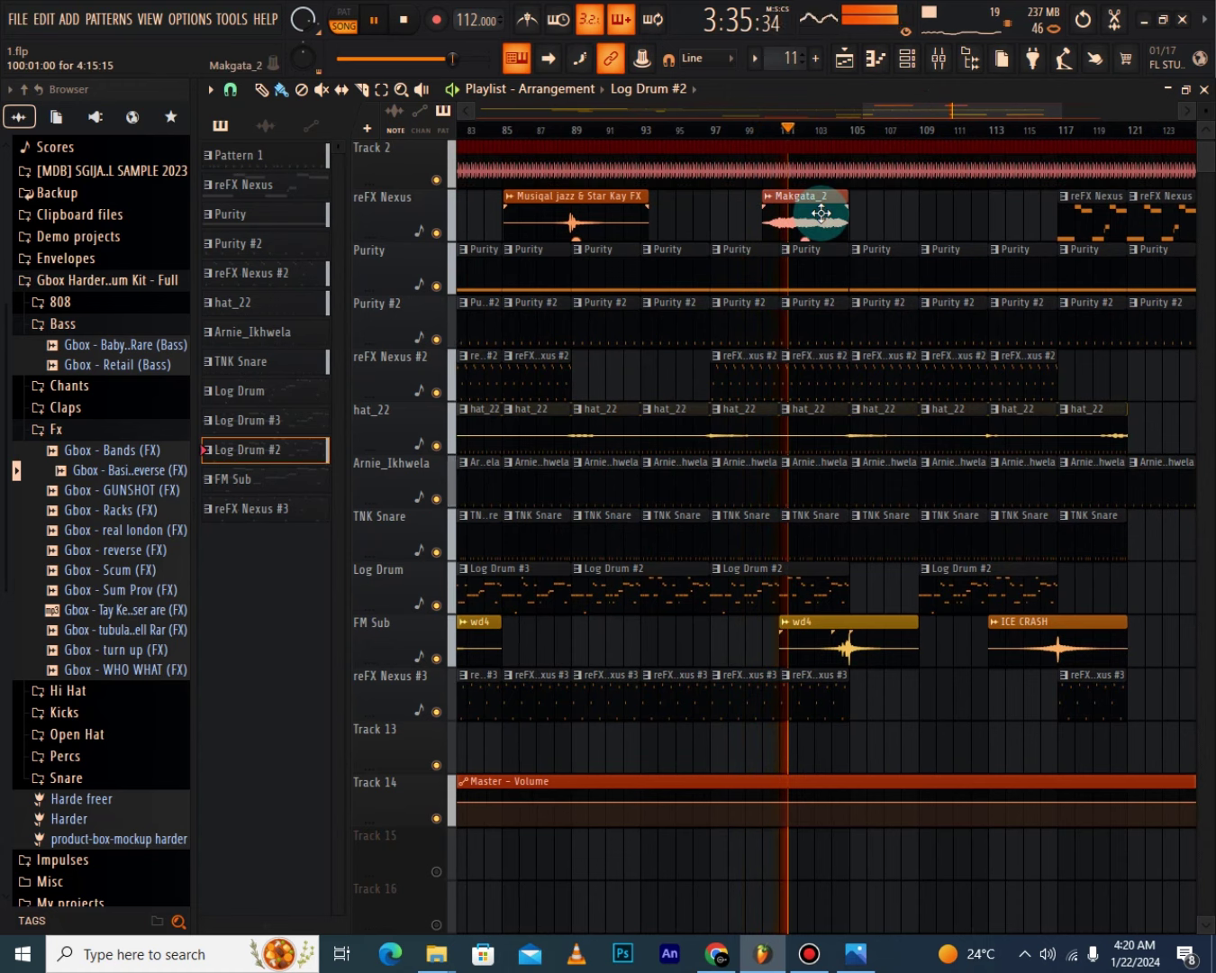
Solo the reFX Nexus track and audition the Makgata_2 vocal clip from around bar 100.
{"action": "double_click", "coordinate": [791, 200]}
{"action": "left_click", "coordinate": [758, 202]}
{"action": "key", "text": "space"}
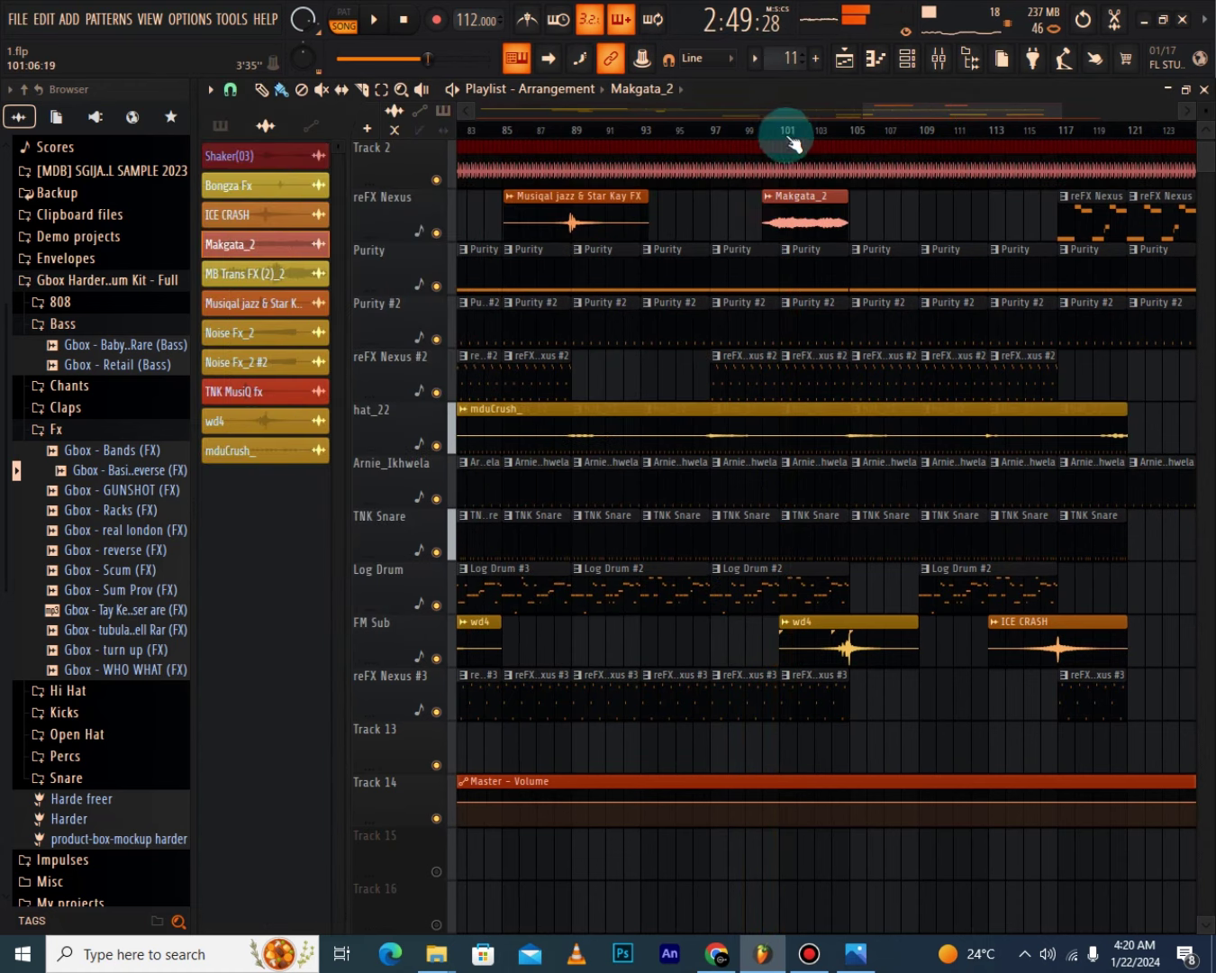
{"action": "scroll", "coordinate": [785, 131], "scroll_direction": "up", "scroll_amount": 3}
{"action": "left_click", "coordinate": [731, 132]}
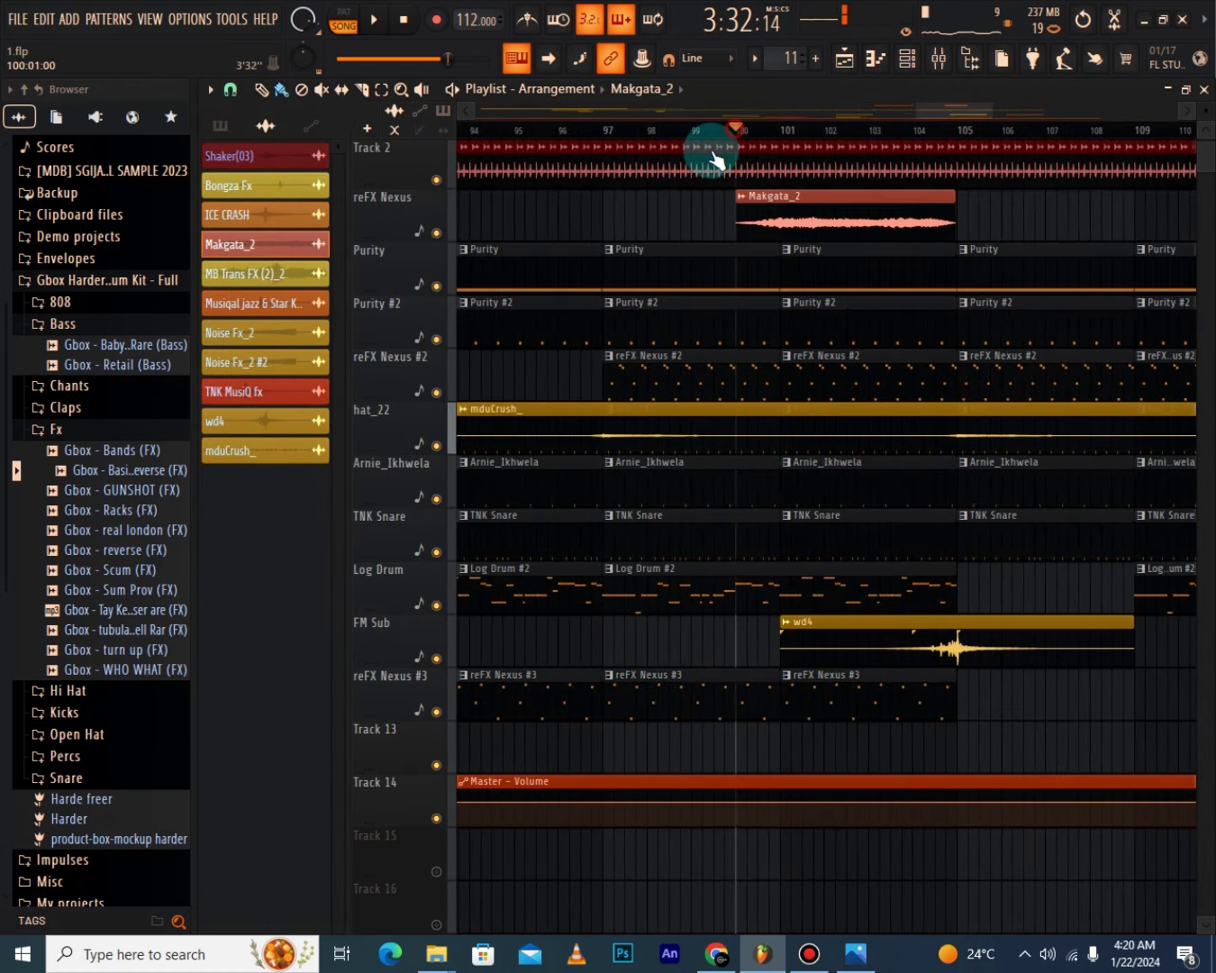
{"action": "right_click", "coordinate": [436, 233]}
{"action": "key", "text": "space"}
{"action": "key", "text": "space"}
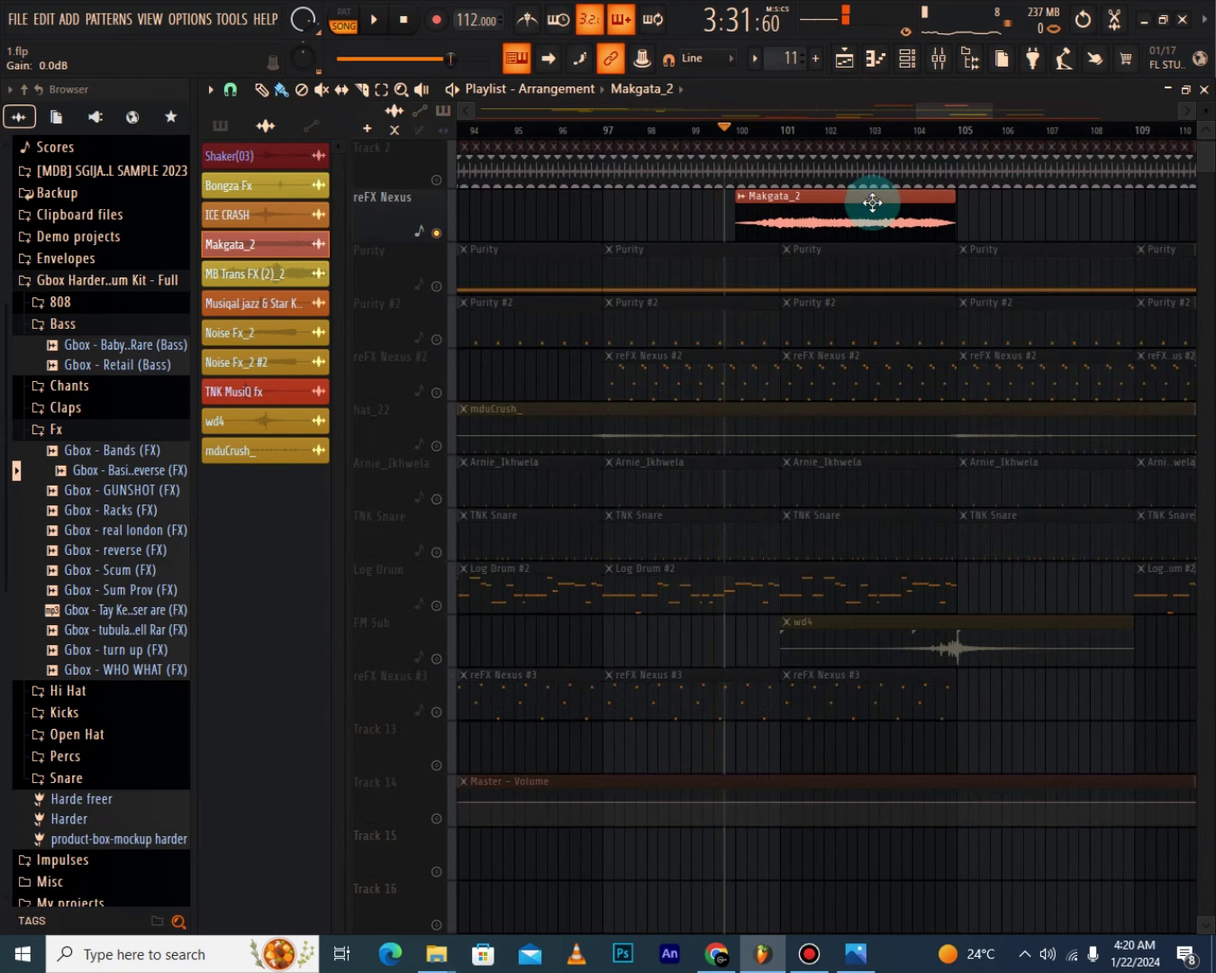
Check the Makgata_2 clip's settings and inspect the Gross Beat effect on its mixer track, Insert 8.
{"action": "double_click", "coordinate": [869, 201]}
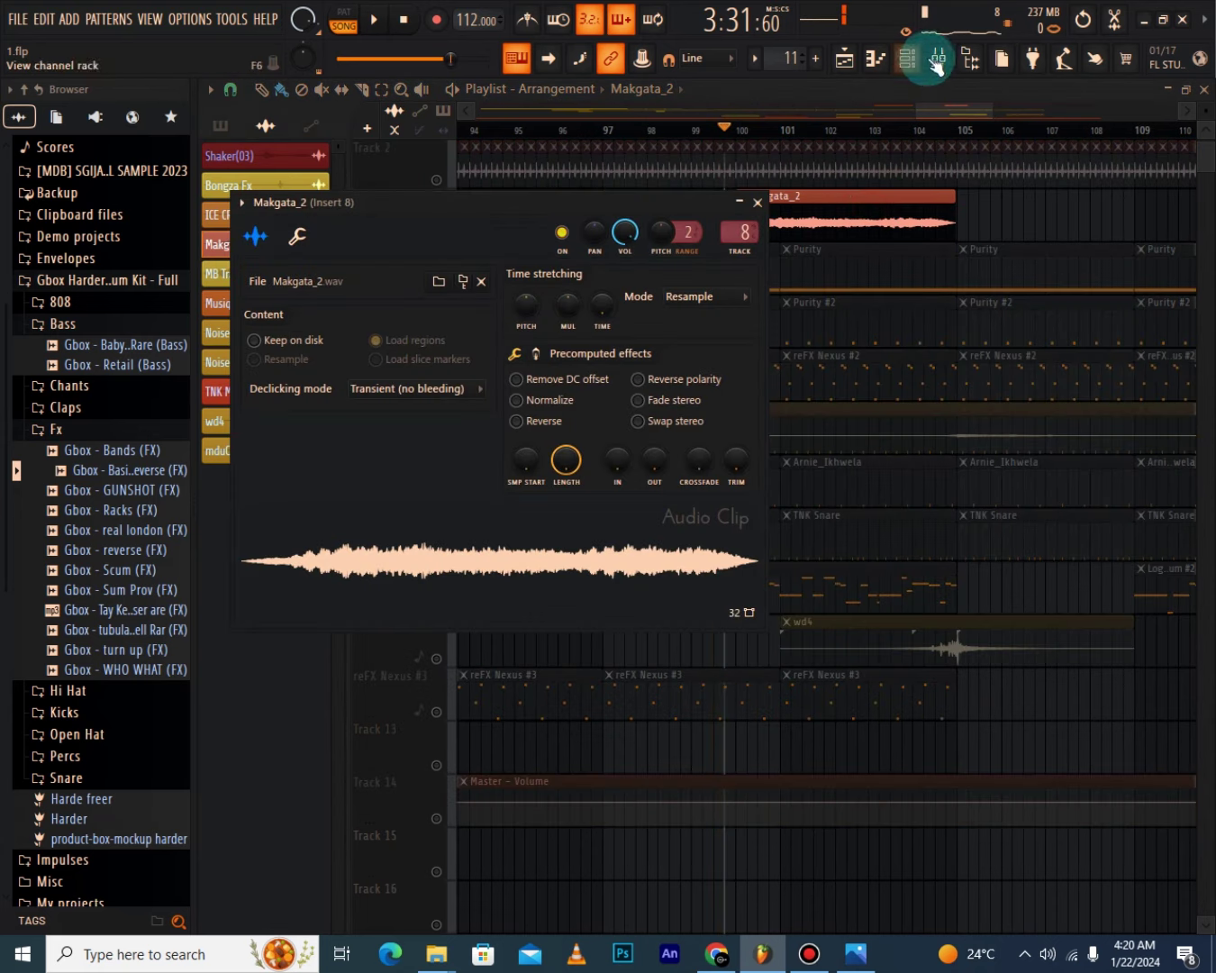
{"action": "left_click", "coordinate": [937, 60]}
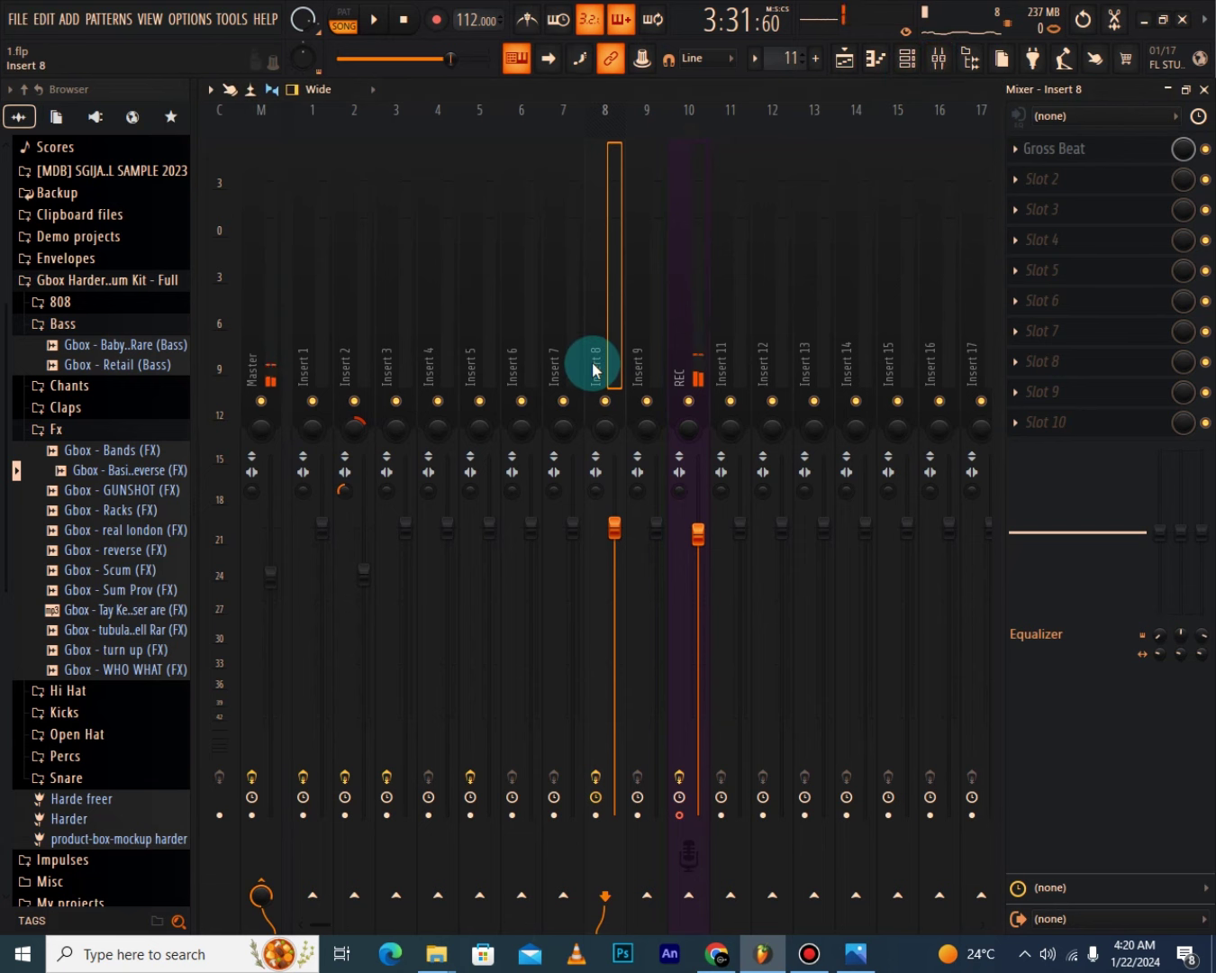
{"action": "left_click", "coordinate": [1086, 155]}
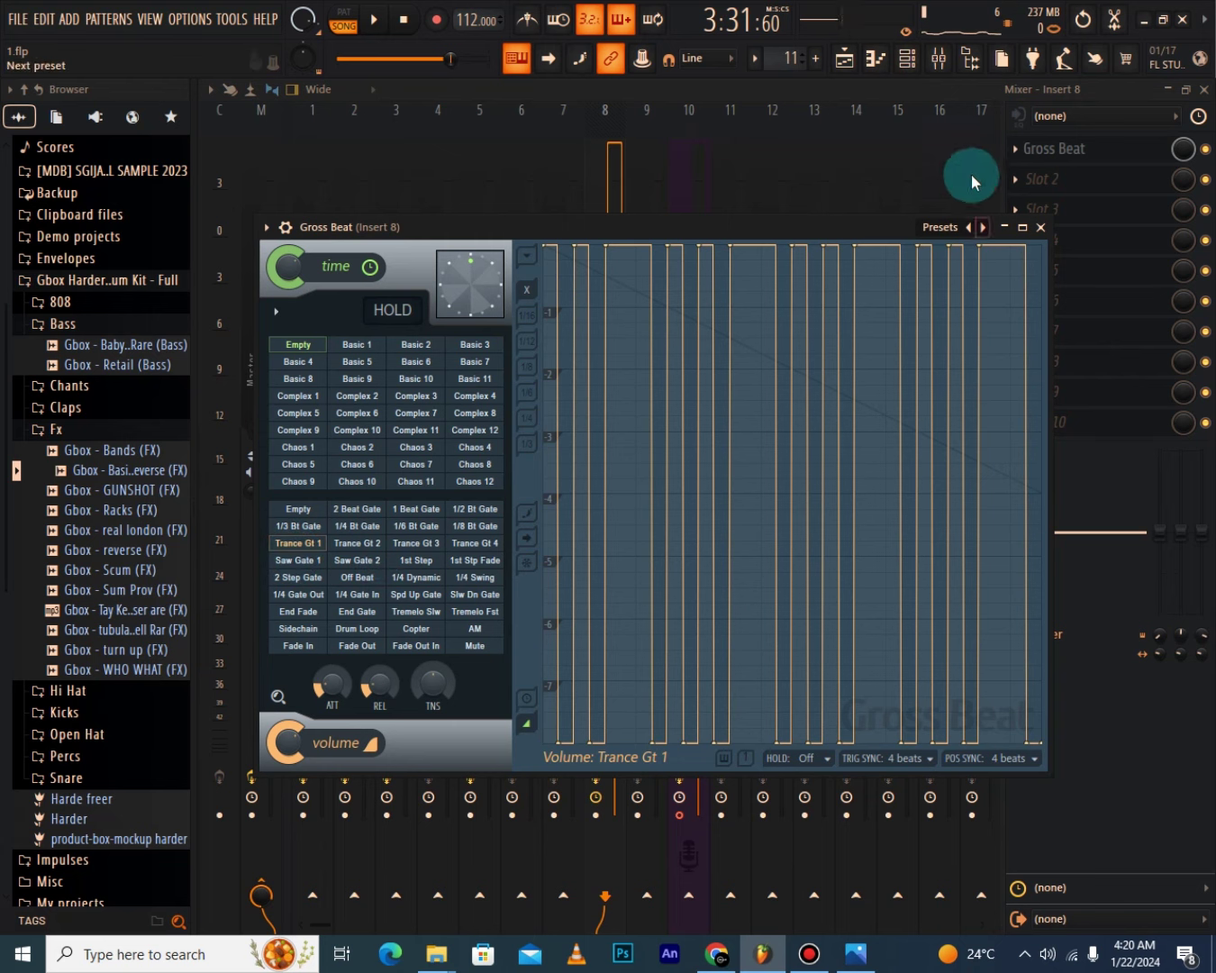
{"action": "left_click", "coordinate": [846, 59]}
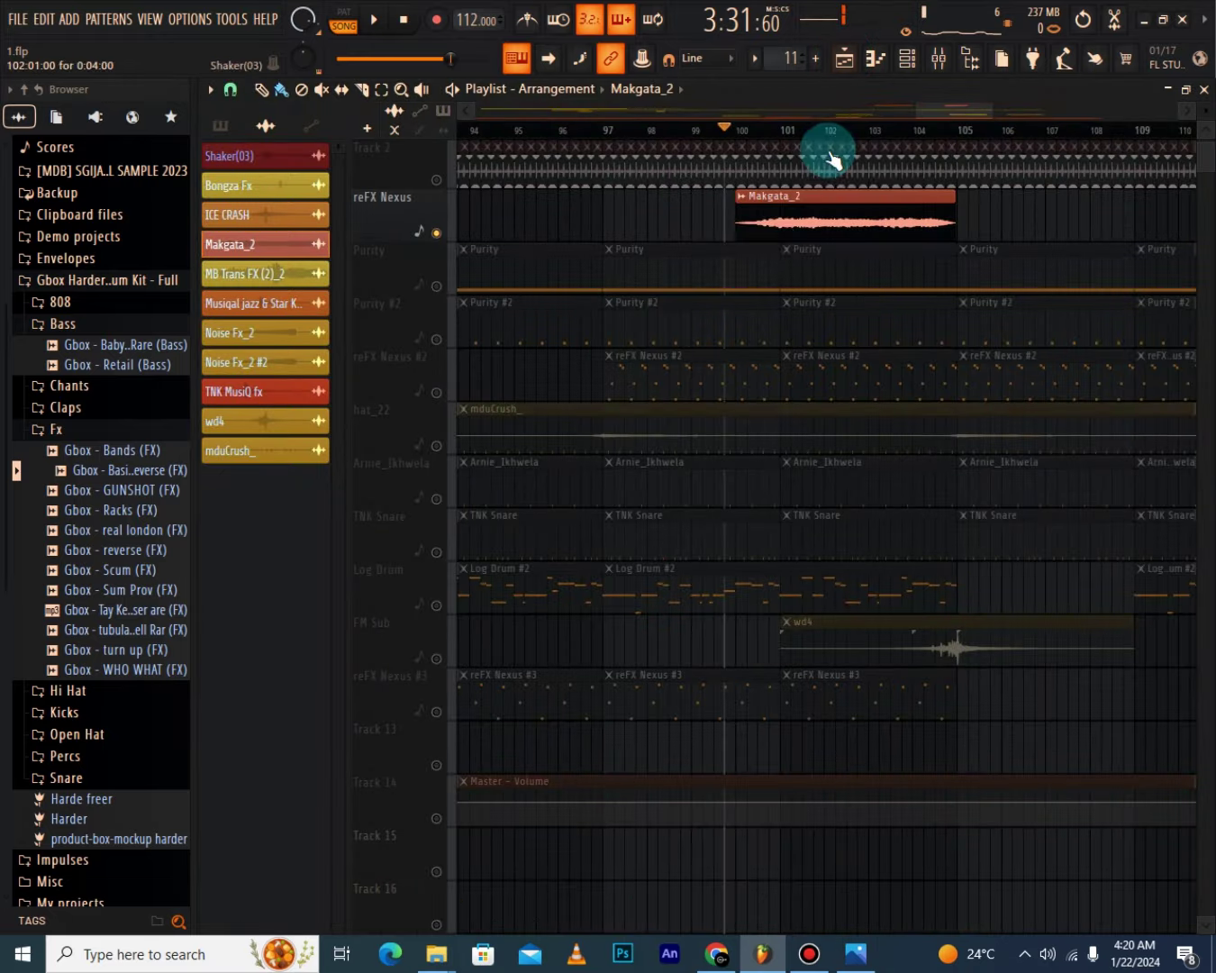
Play the soloed Makgata_2 section while unmuting the FM Sub, reFX Nexus #3 and TNK Snare tracks one by one.
{"action": "key", "text": "space"}
{"action": "scroll", "coordinate": [541, 360], "scroll_direction": "up", "scroll_amount": 1}
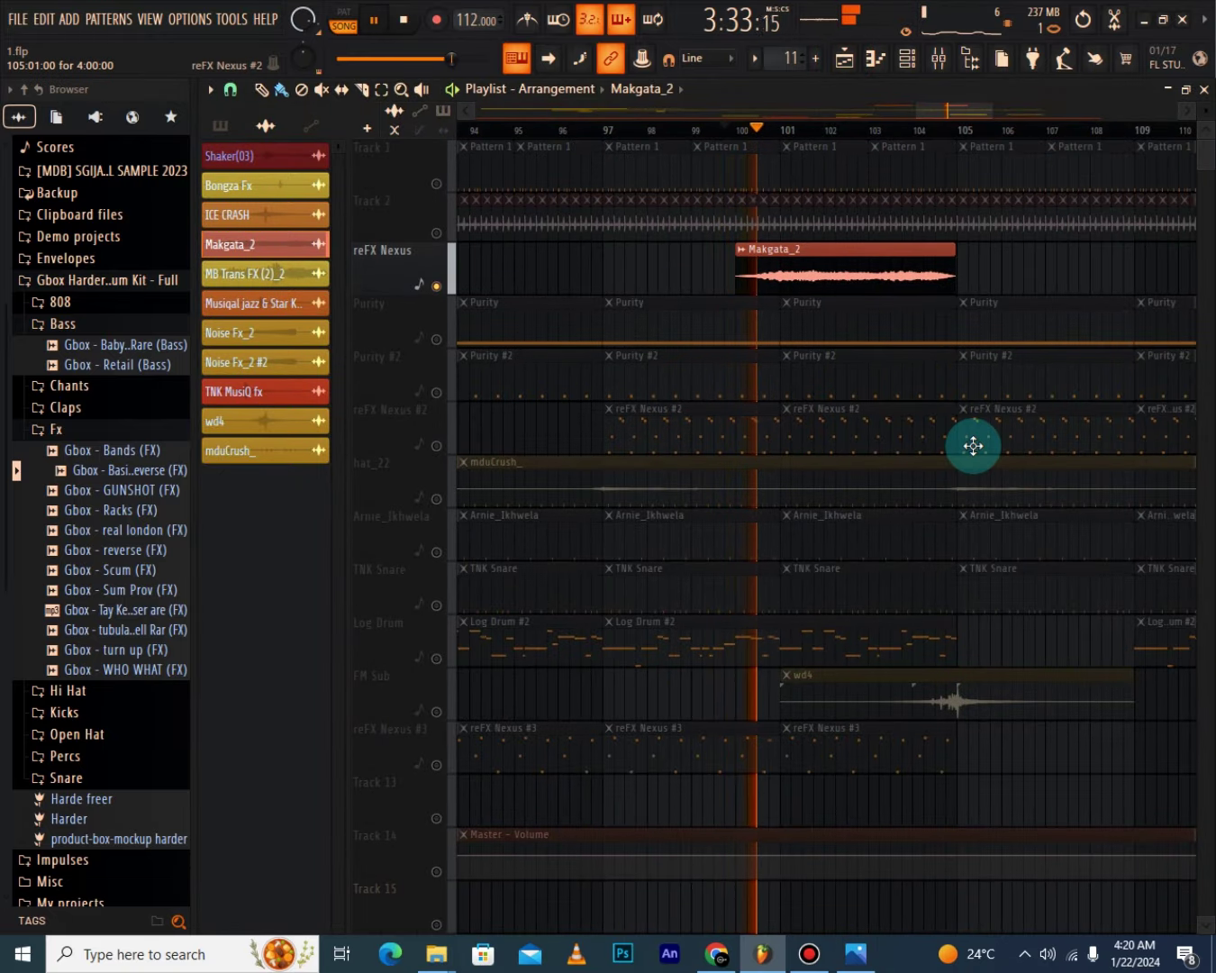
{"action": "scroll", "coordinate": [919, 454], "scroll_direction": "down", "scroll_amount": 2}
{"action": "left_click", "coordinate": [437, 606]}
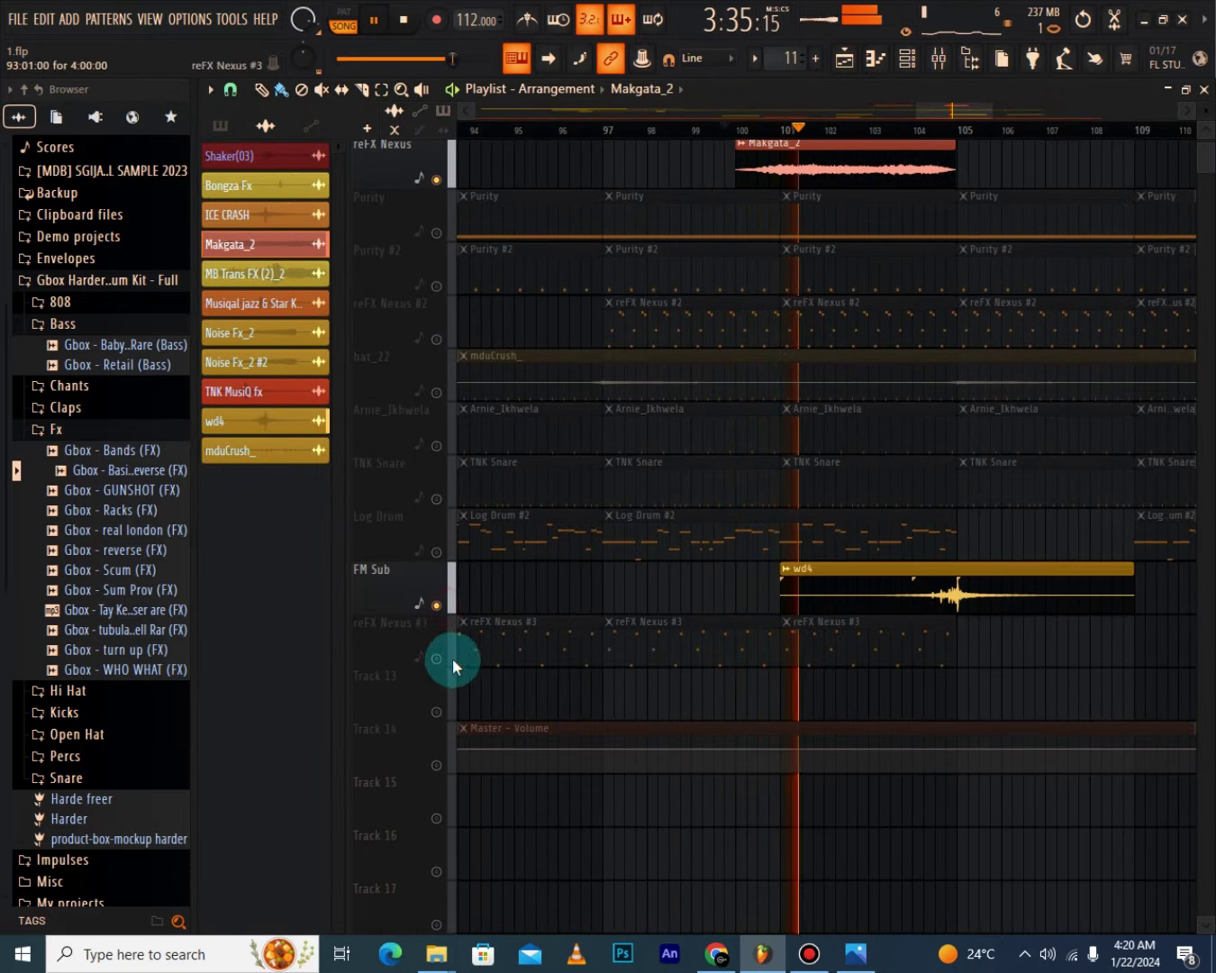
{"action": "left_click", "coordinate": [438, 659]}
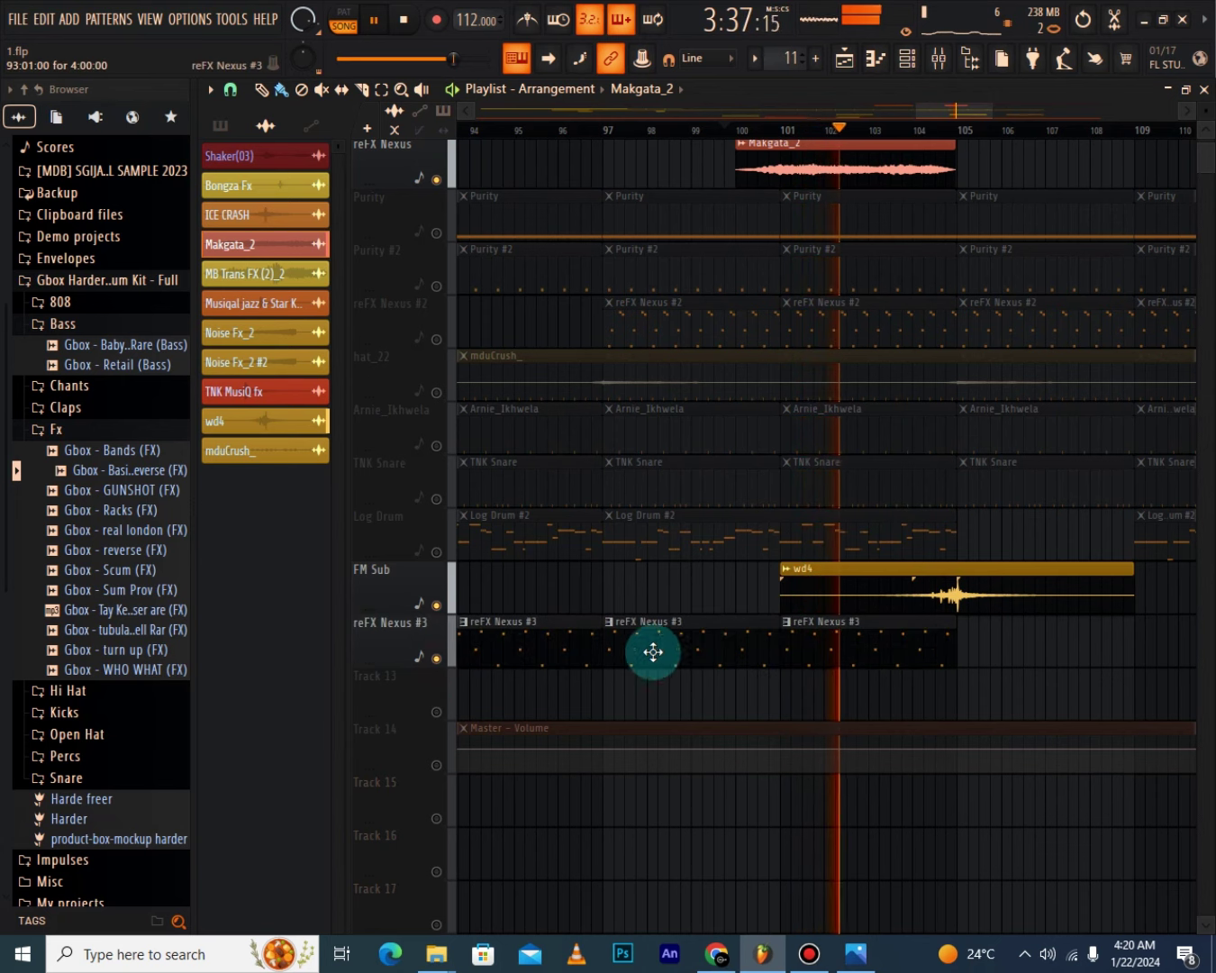
{"action": "scroll", "coordinate": [510, 552], "scroll_direction": "up", "scroll_amount": 2}
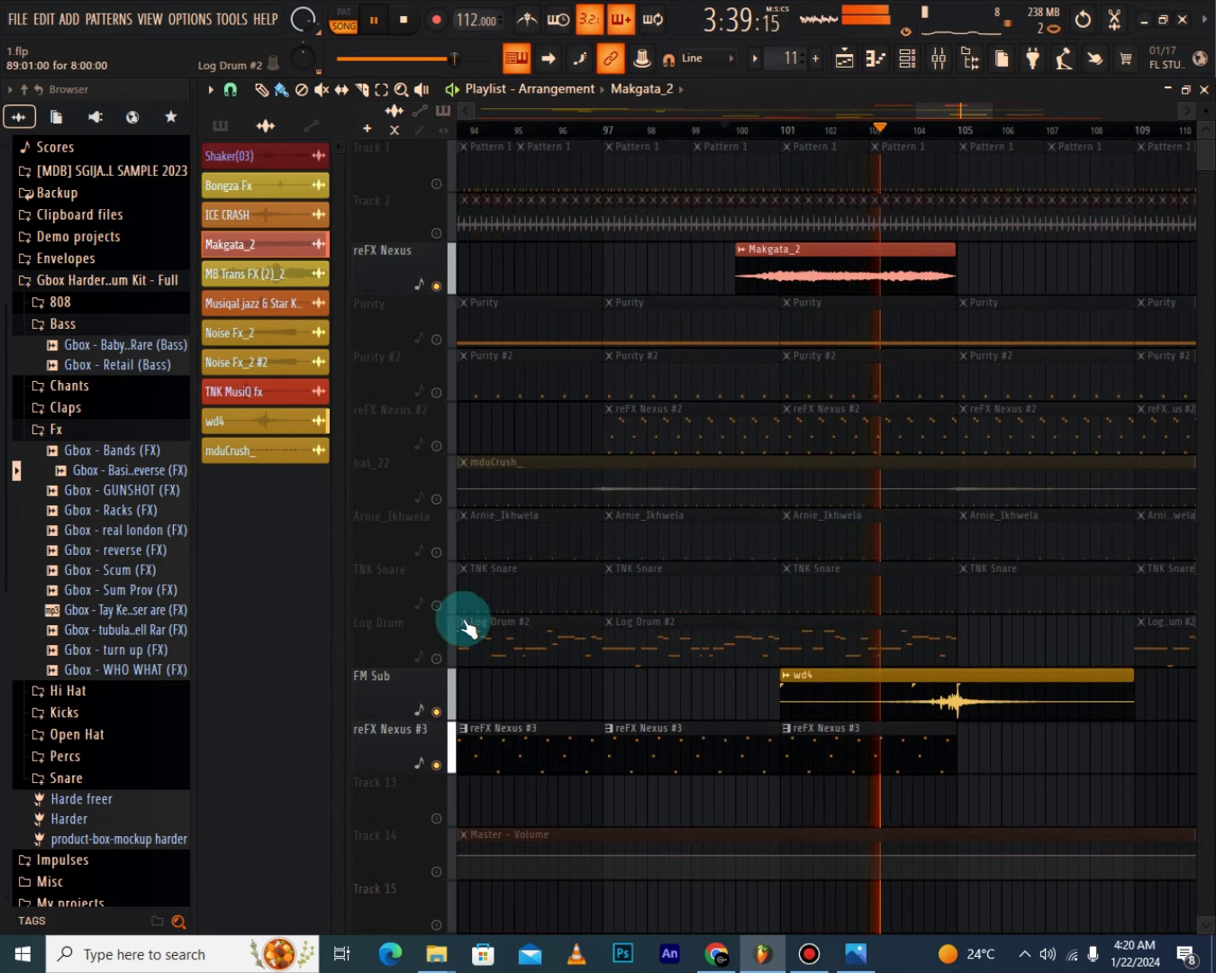
{"action": "left_click", "coordinate": [436, 604]}
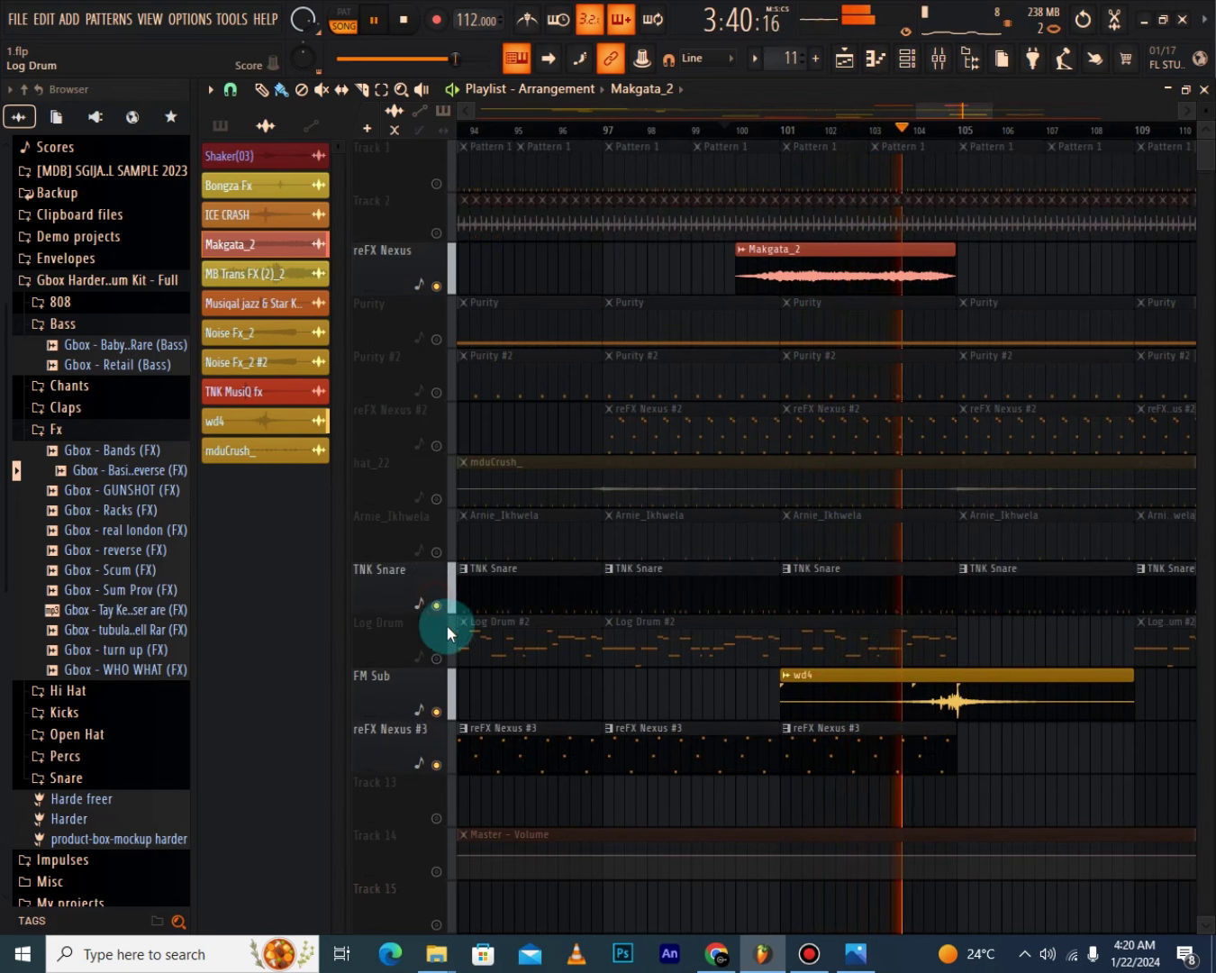
Unmute all playlist tracks and play the full arrangement from about bar 104.
{"action": "right_click", "coordinate": [438, 552]}
{"action": "right_click", "coordinate": [438, 552]}
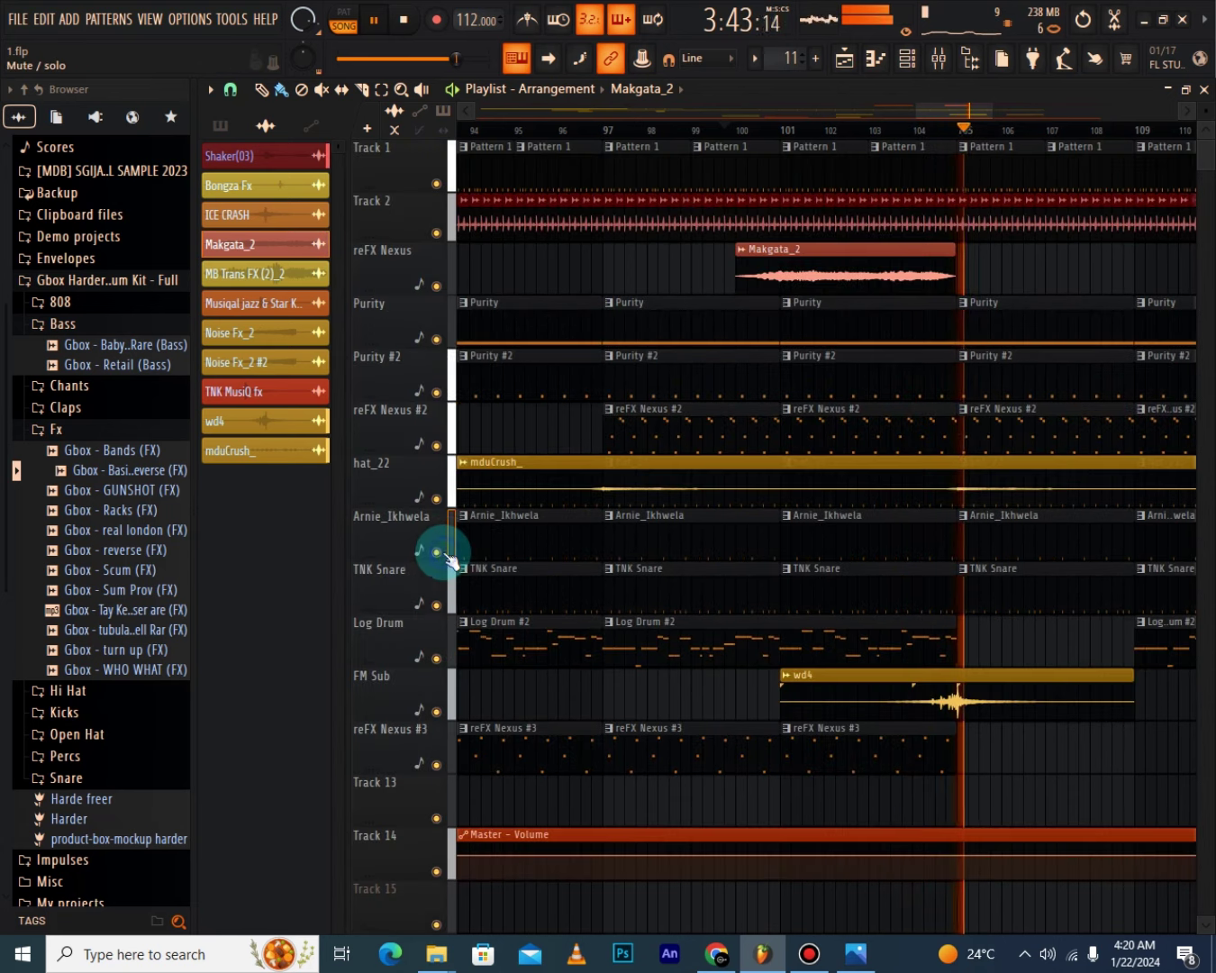
{"action": "left_click", "coordinate": [919, 131]}
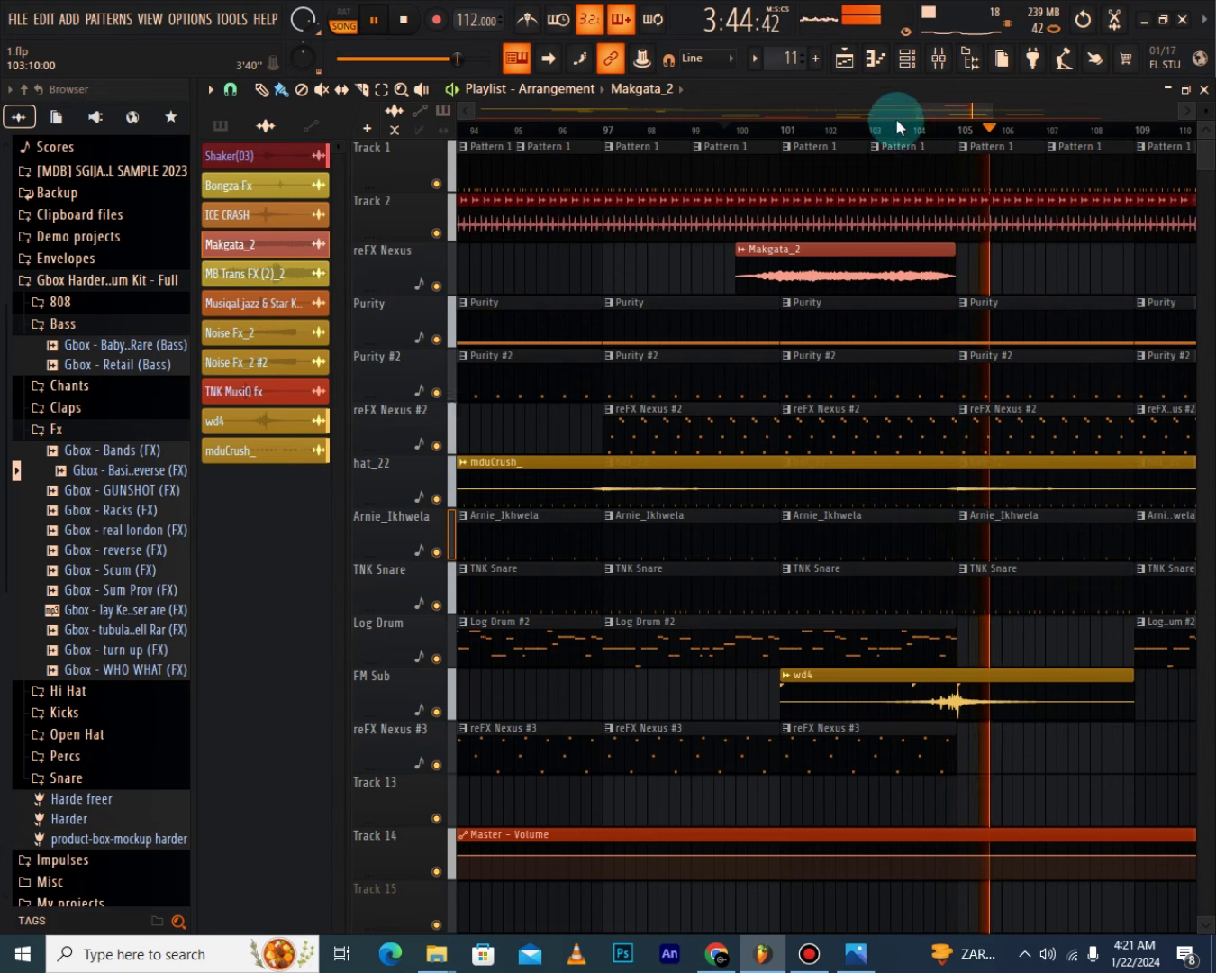
Follow the arrangement's playback from about bar 105 into the outro section near bar 117 and stop it.
{"action": "scroll", "coordinate": [985, 134], "scroll_direction": "down", "scroll_amount": 2}
{"action": "scroll", "coordinate": [997, 142], "scroll_direction": "down", "scroll_amount": 1}
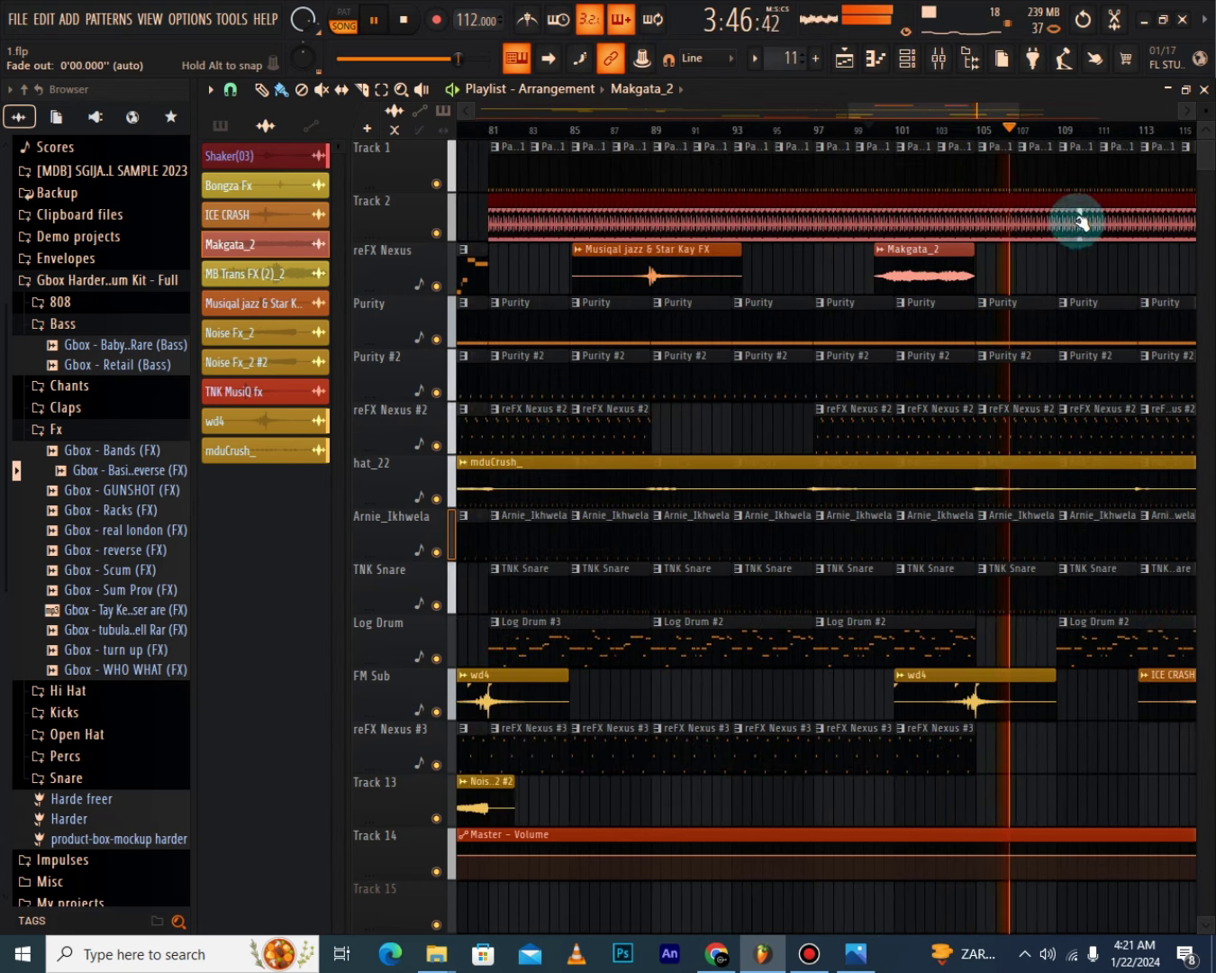
{"action": "left_click_drag", "start_coordinate": [877, 102], "coordinate": [920, 116]}
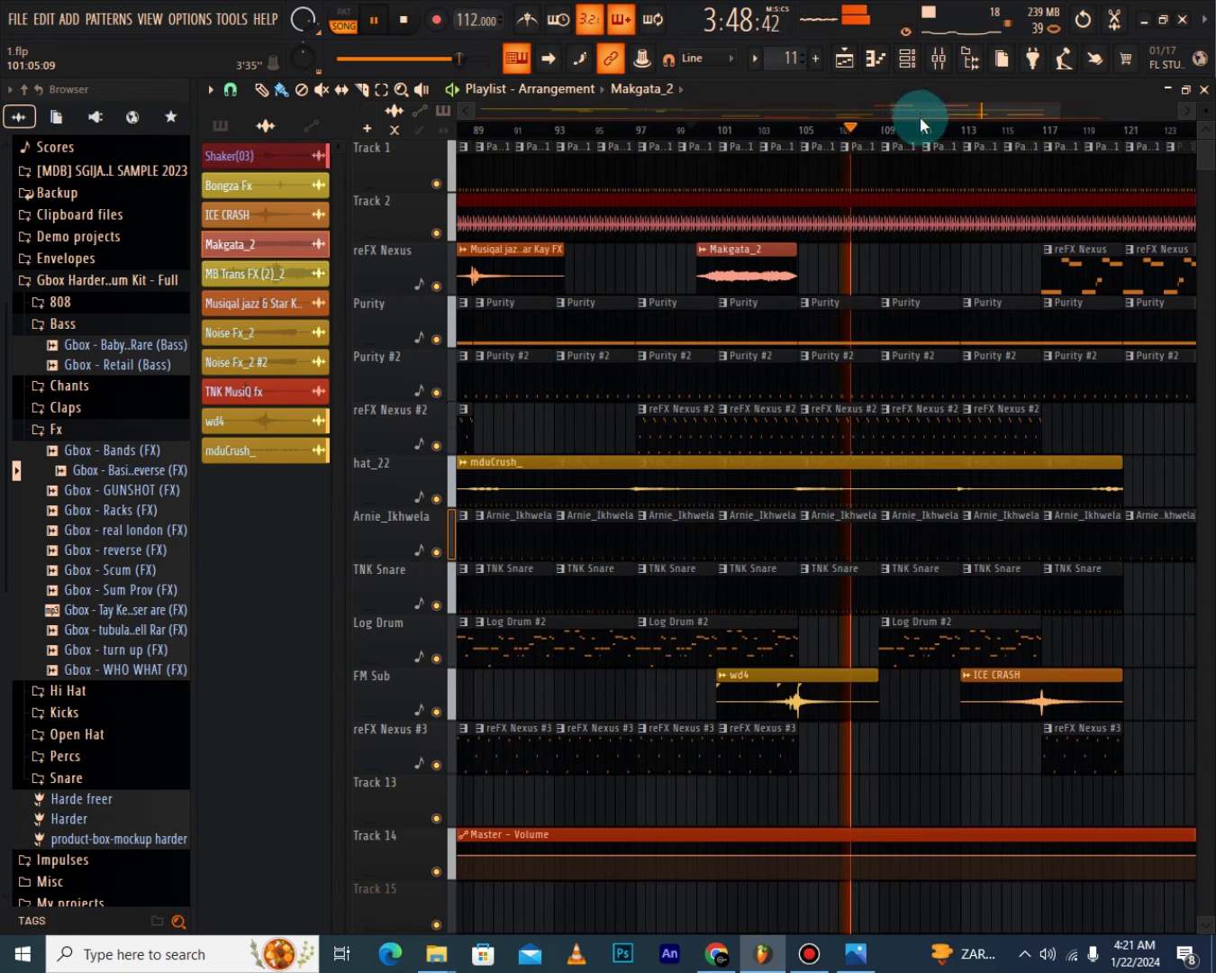
{"action": "scroll", "coordinate": [967, 139], "scroll_direction": "down", "scroll_amount": 1}
{"action": "scroll", "coordinate": [966, 140], "scroll_direction": "down", "scroll_amount": 1}
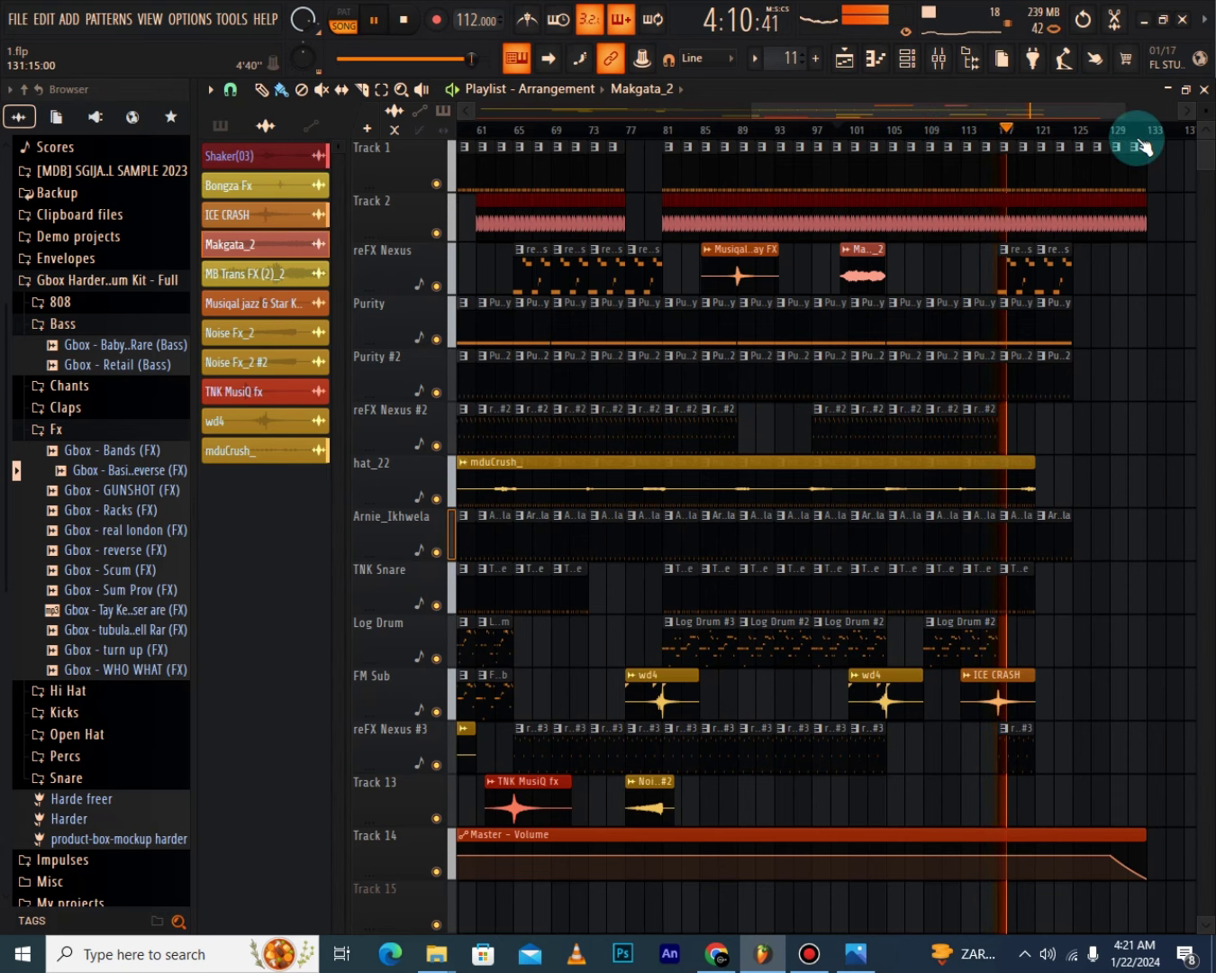
{"action": "scroll", "coordinate": [1136, 135], "scroll_direction": "up", "scroll_amount": 3}
{"action": "key", "text": "space"}
Play the outro from about bar 116 to bar 126, examining where each track ends before the Master - Volume fade-out.
{"action": "scroll", "coordinate": [727, 140], "scroll_direction": "down", "scroll_amount": 4}
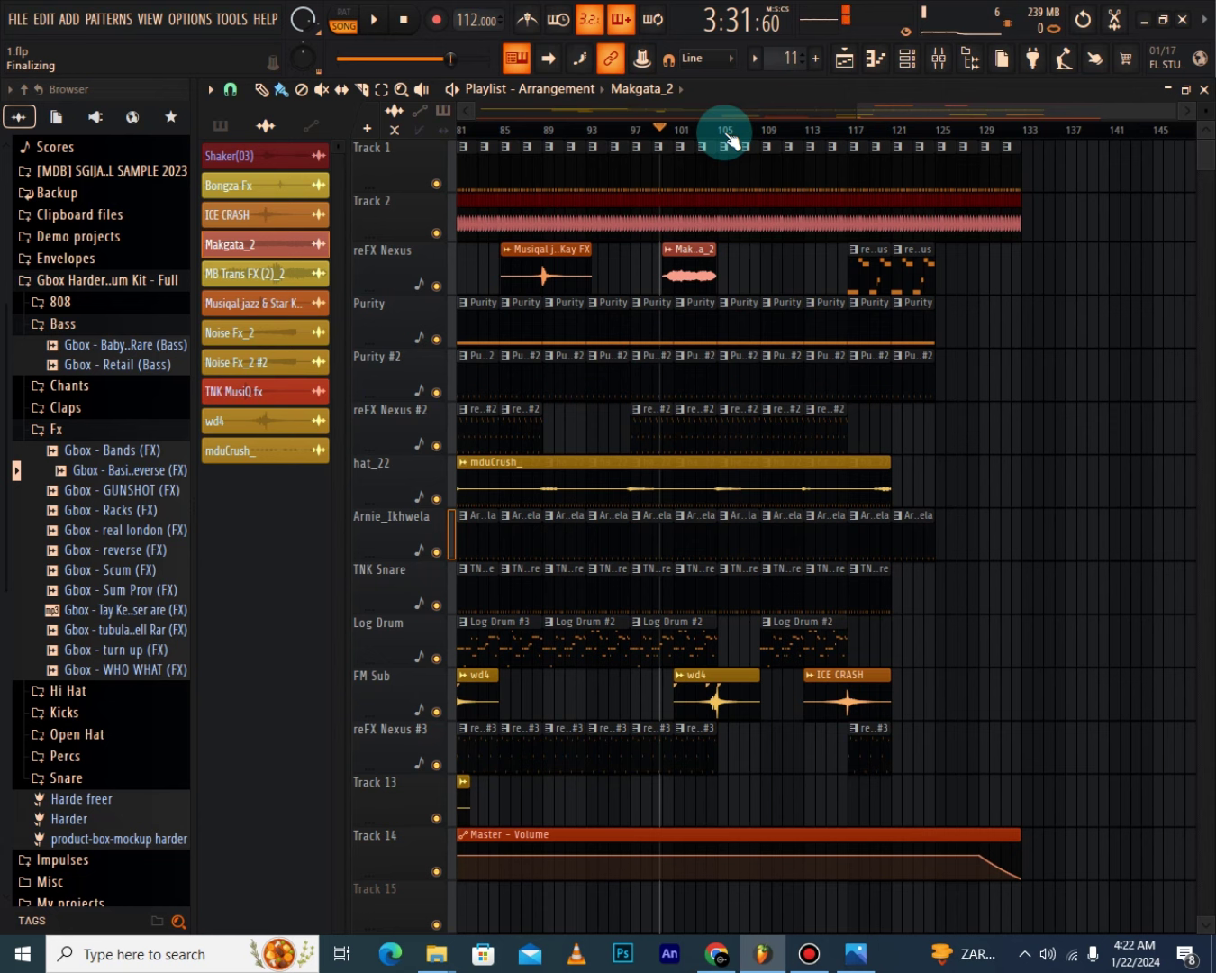
{"action": "left_click_drag", "start_coordinate": [871, 118], "coordinate": [652, 129]}
{"action": "key", "text": "space"}
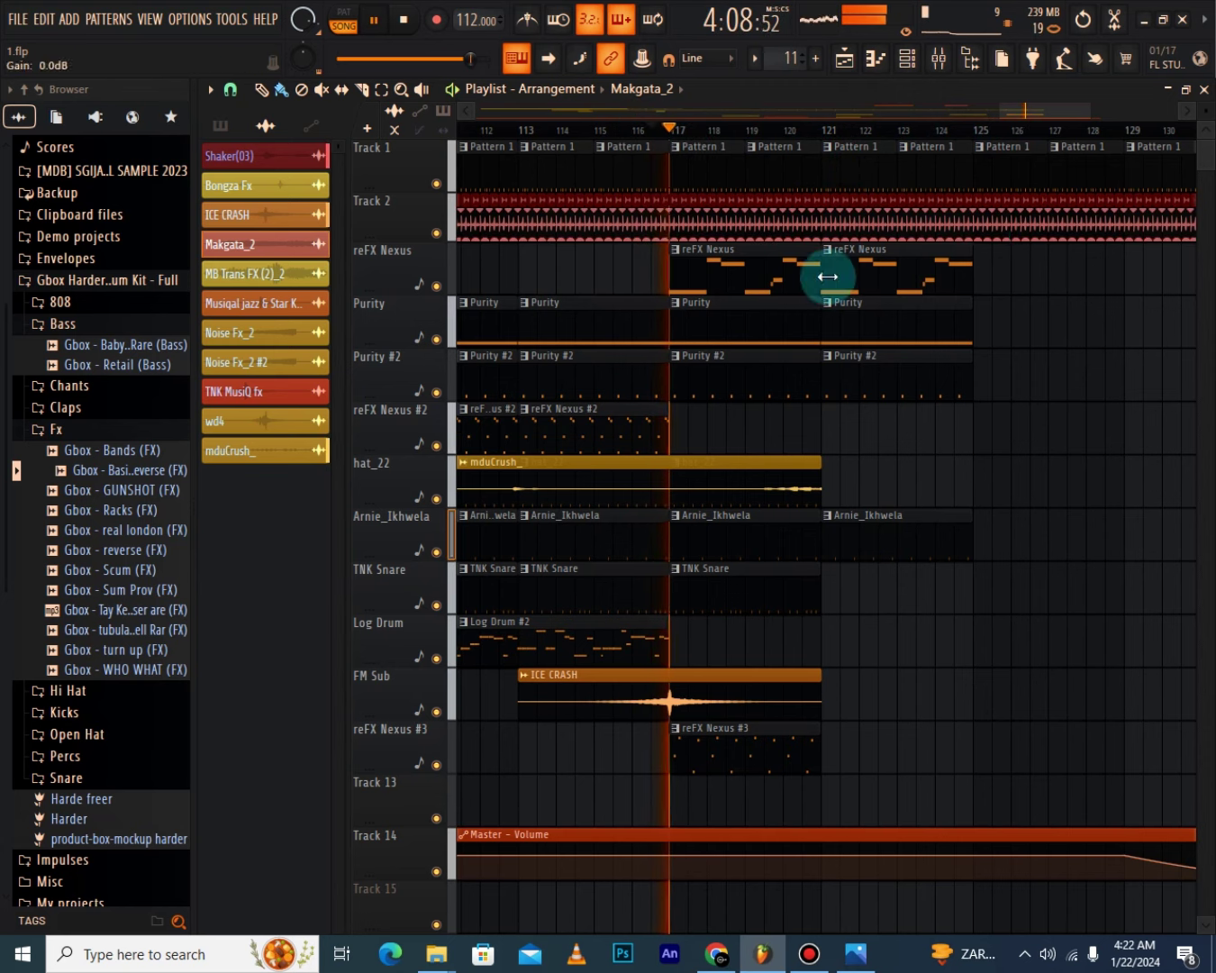
{"action": "scroll", "coordinate": [849, 142], "scroll_direction": "down", "scroll_amount": 3}
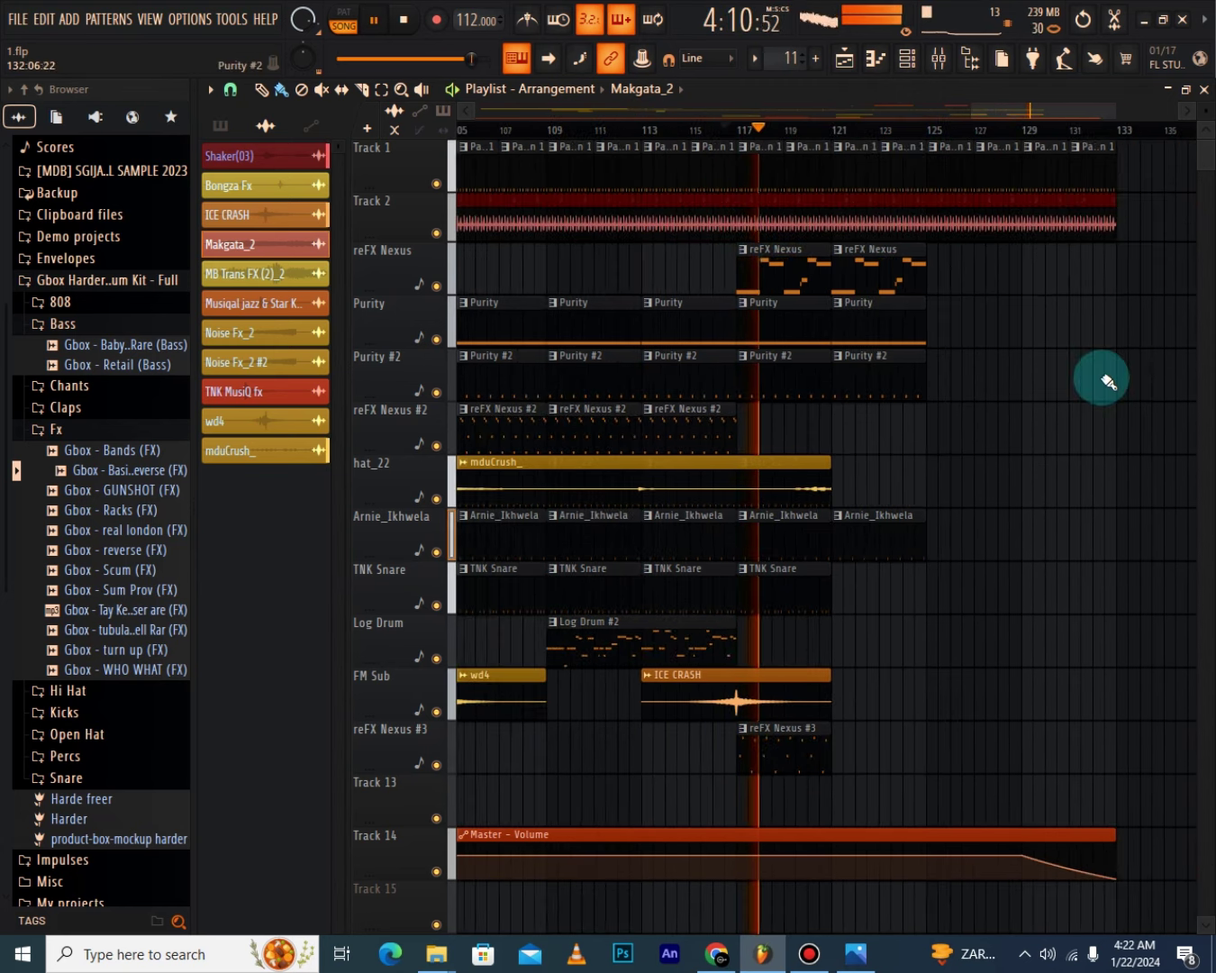
{"action": "scroll", "coordinate": [1108, 374], "scroll_direction": "down", "scroll_amount": 2}
{"action": "scroll", "coordinate": [1100, 370], "scroll_direction": "up", "scroll_amount": 2}
{"action": "scroll", "coordinate": [1072, 346], "scroll_direction": "down", "scroll_amount": 5}
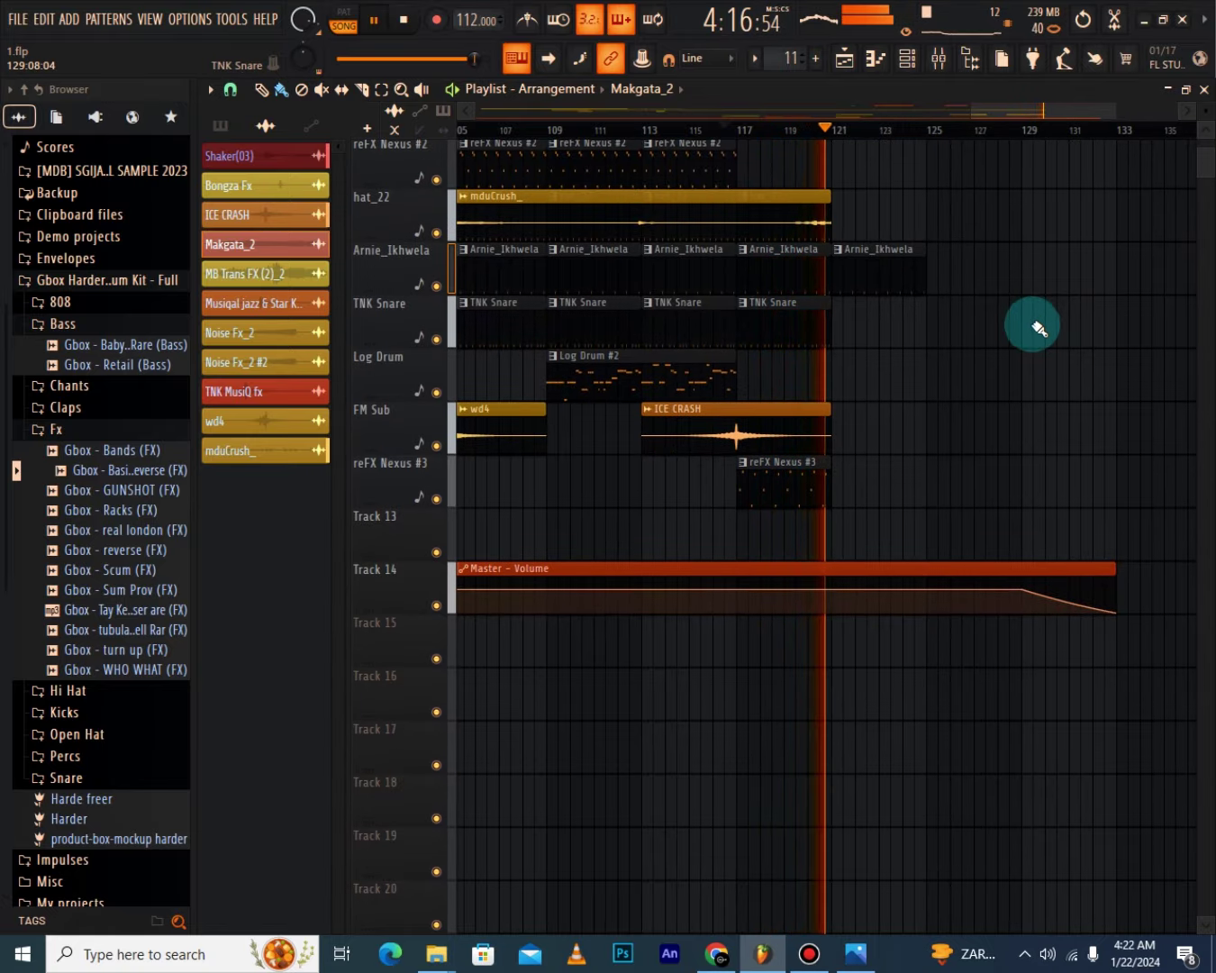
{"action": "scroll", "coordinate": [1041, 326], "scroll_direction": "up", "scroll_amount": 2}
{"action": "scroll", "coordinate": [1044, 333], "scroll_direction": "up", "scroll_amount": 3}
{"action": "scroll", "coordinate": [1041, 329], "scroll_direction": "down", "scroll_amount": 1}
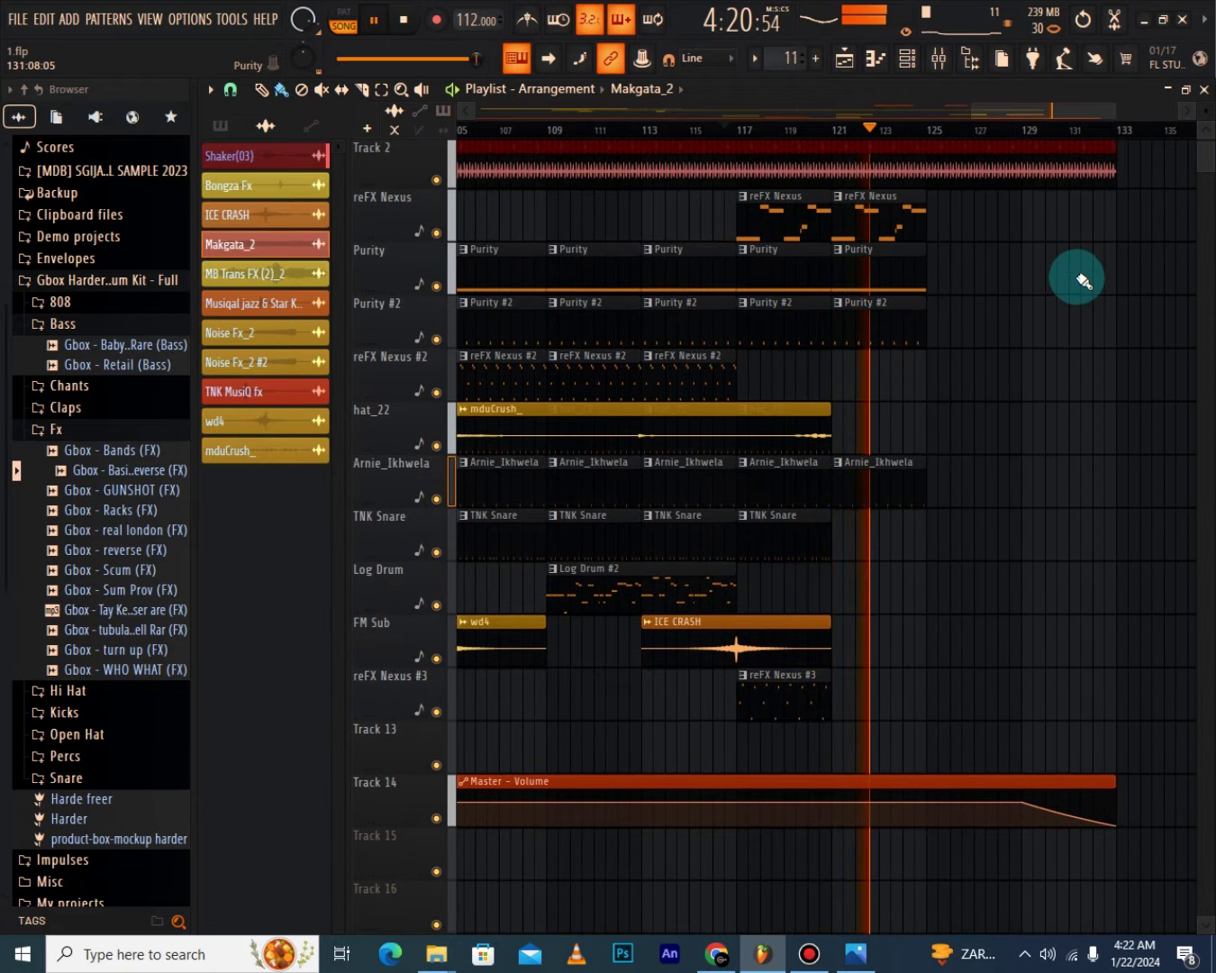
{"action": "scroll", "coordinate": [1081, 297], "scroll_direction": "up", "scroll_amount": 1}
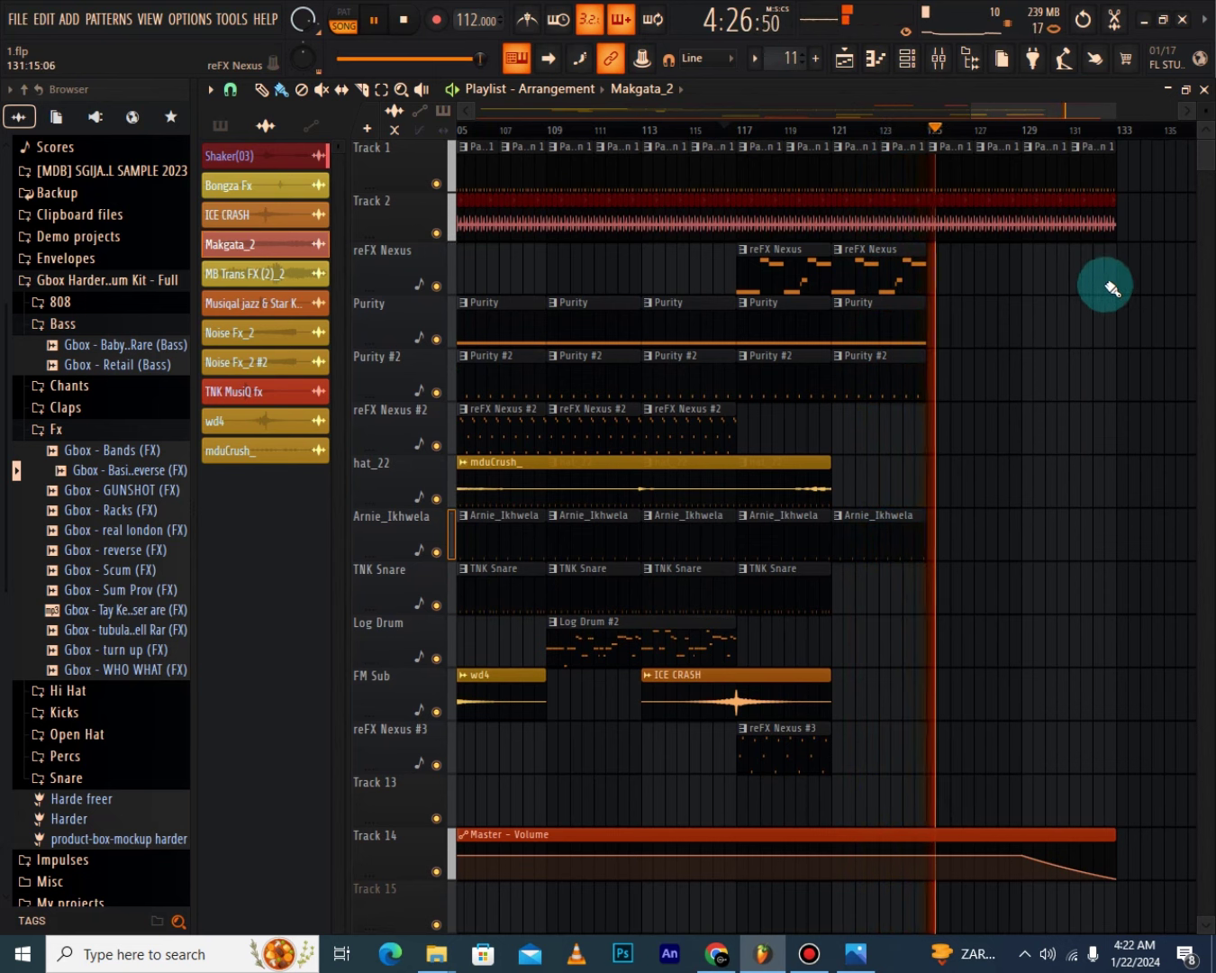
{"action": "scroll", "coordinate": [1121, 302], "scroll_direction": "down", "scroll_amount": 1}
{"action": "scroll", "coordinate": [1122, 302], "scroll_direction": "up", "scroll_amount": 1}
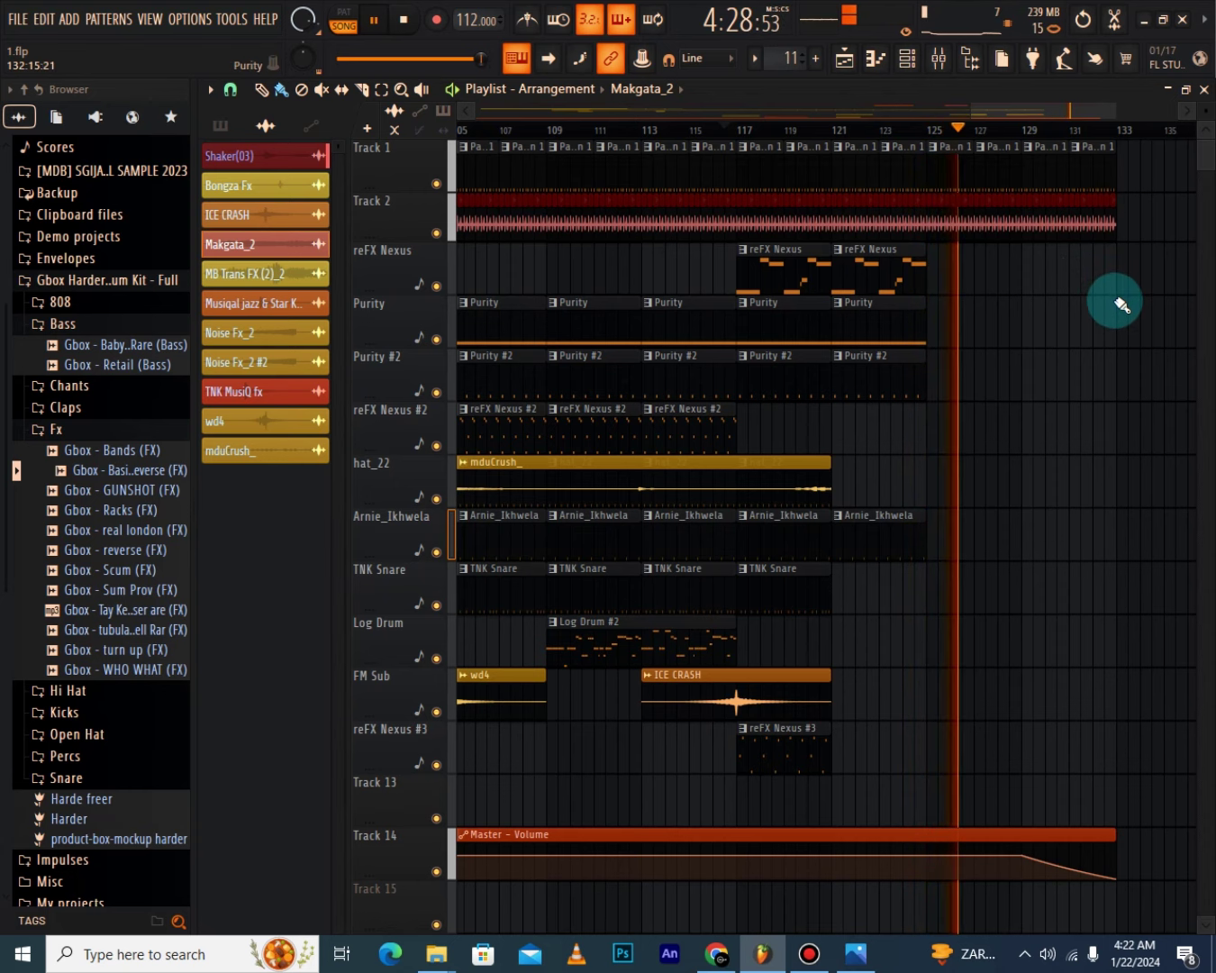
{"action": "key", "text": "space"}
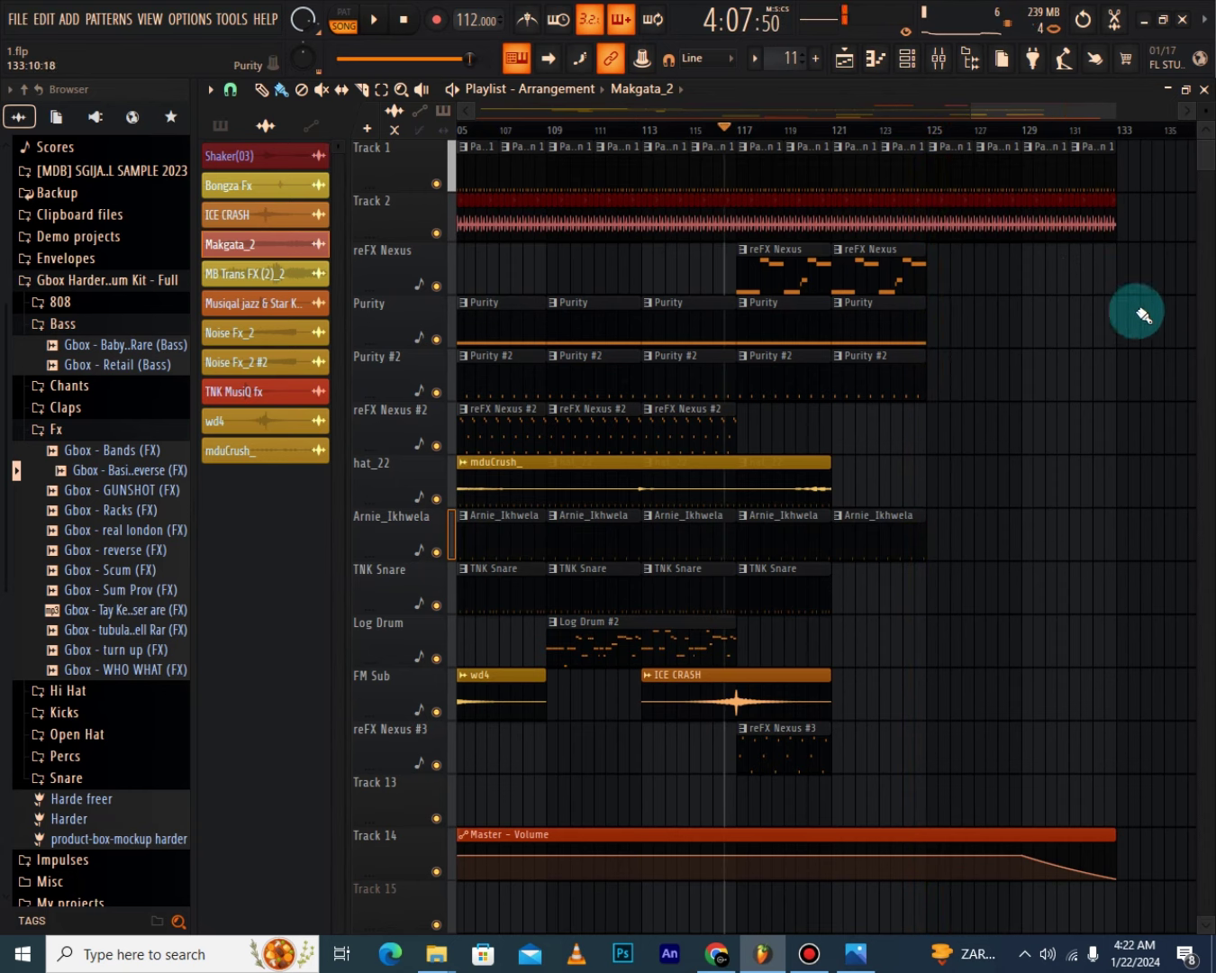
{"action": "scroll", "coordinate": [905, 137], "scroll_direction": "down", "scroll_amount": 2}
{"action": "scroll", "coordinate": [904, 135], "scroll_direction": "down", "scroll_amount": 1}
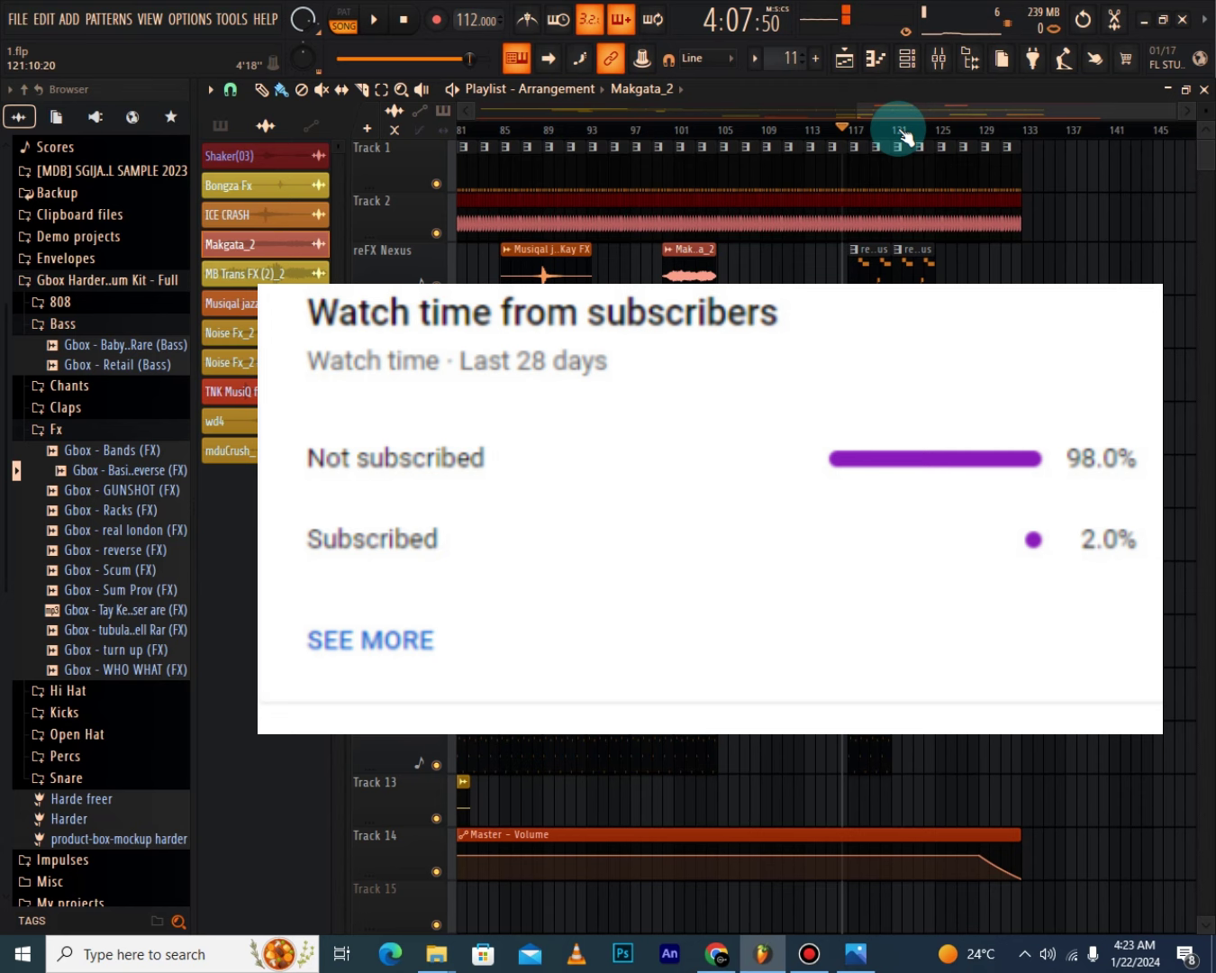
{"action": "scroll", "coordinate": [923, 134], "scroll_direction": "up", "scroll_amount": 2}
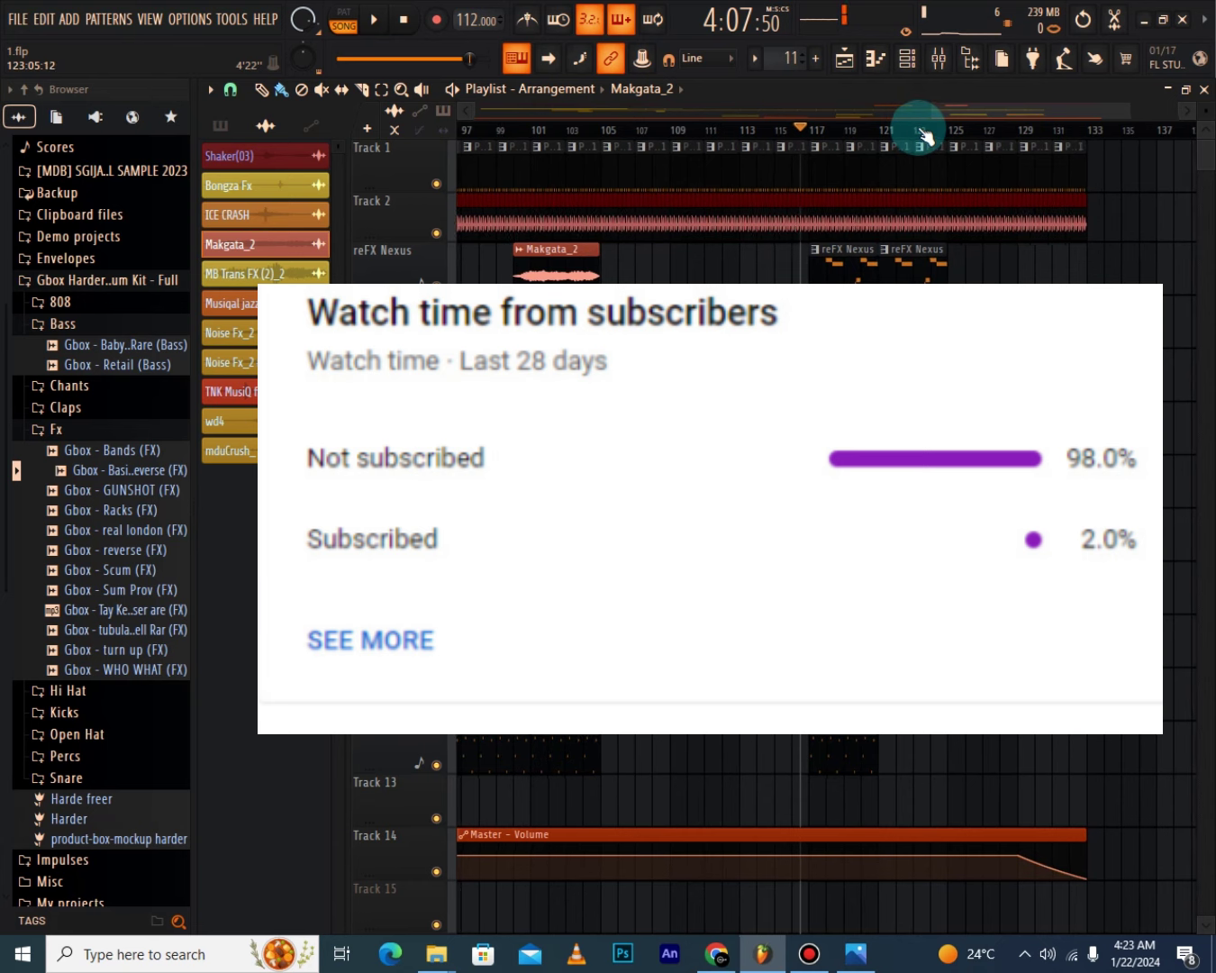